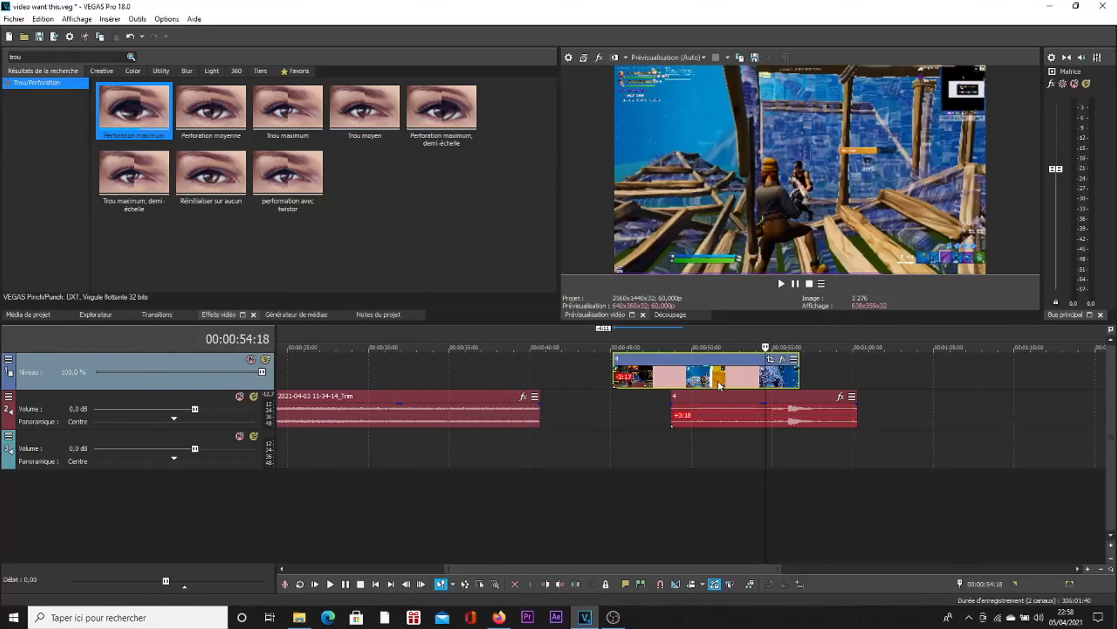
click(704, 398)
key(Delete)
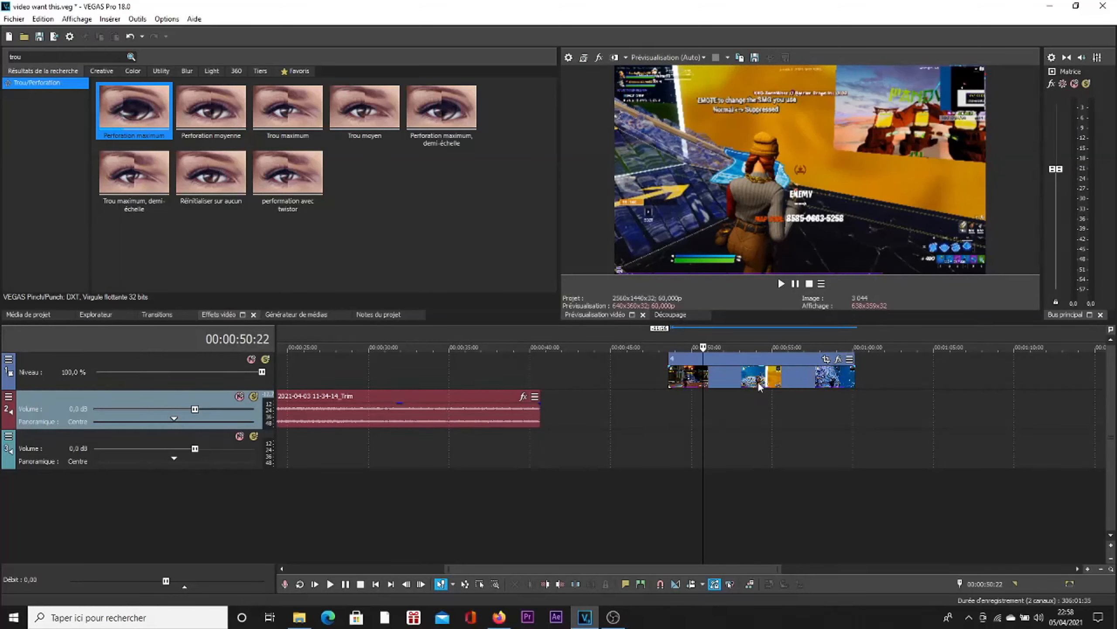
scroll(655, 420, down, 3)
click(457, 376)
scroll(599, 418, up, 3)
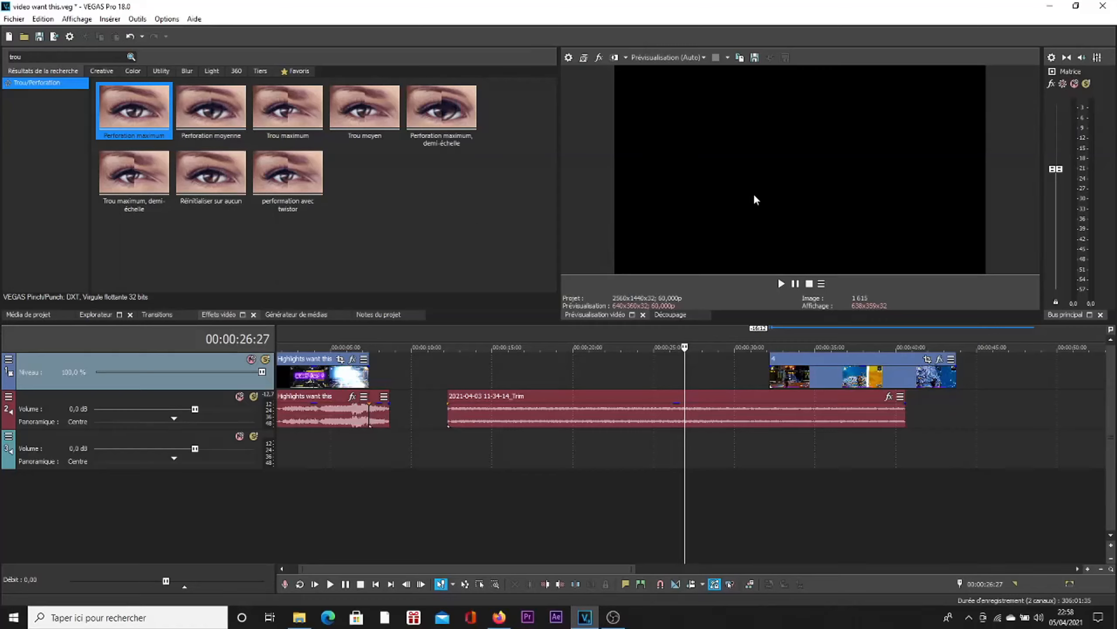
click(841, 382)
drag(841, 381, 558, 386)
click(557, 386)
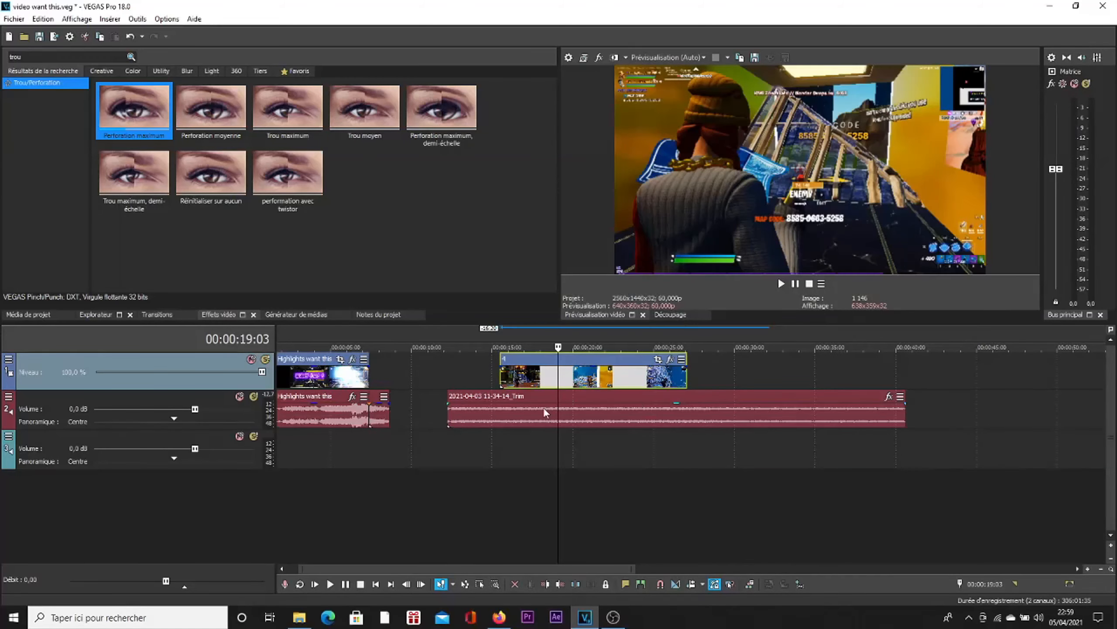
click(533, 377)
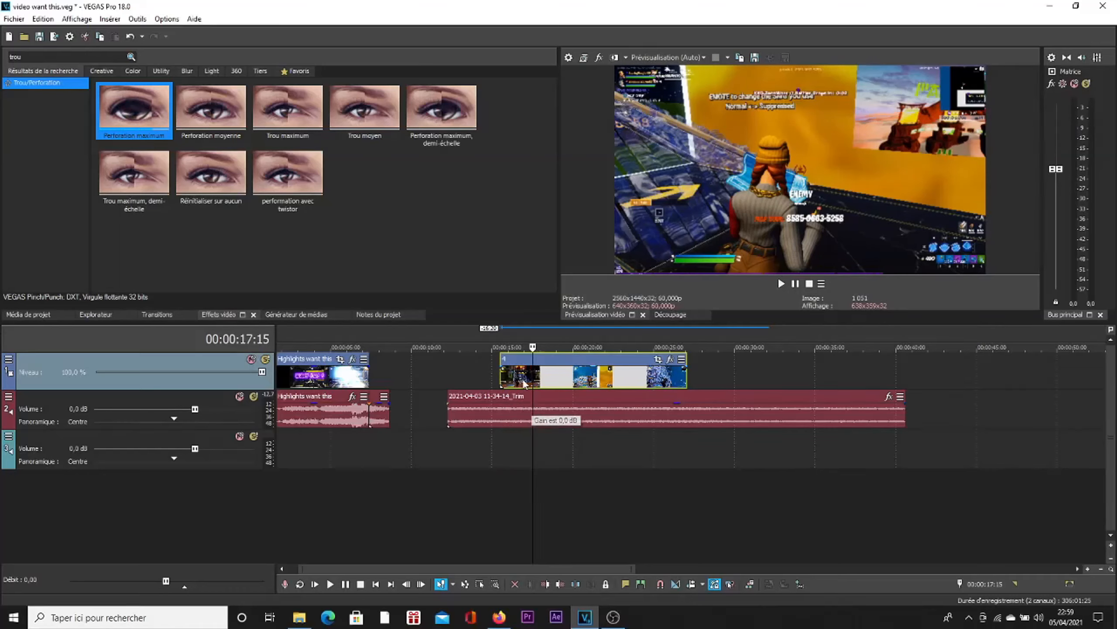
click(506, 409)
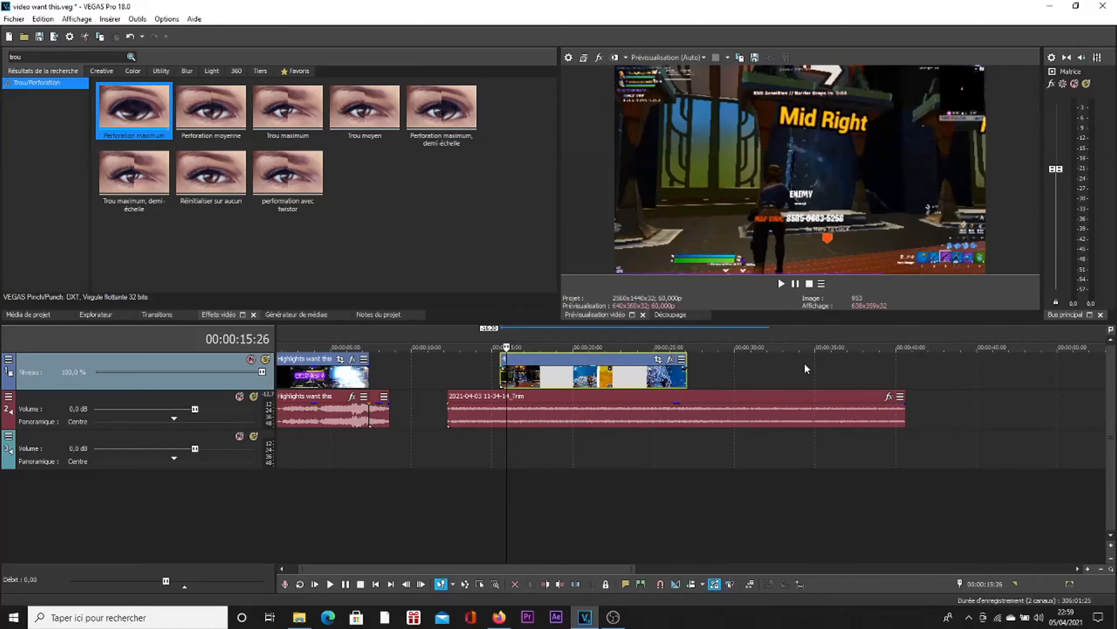
click(502, 376)
click(559, 384)
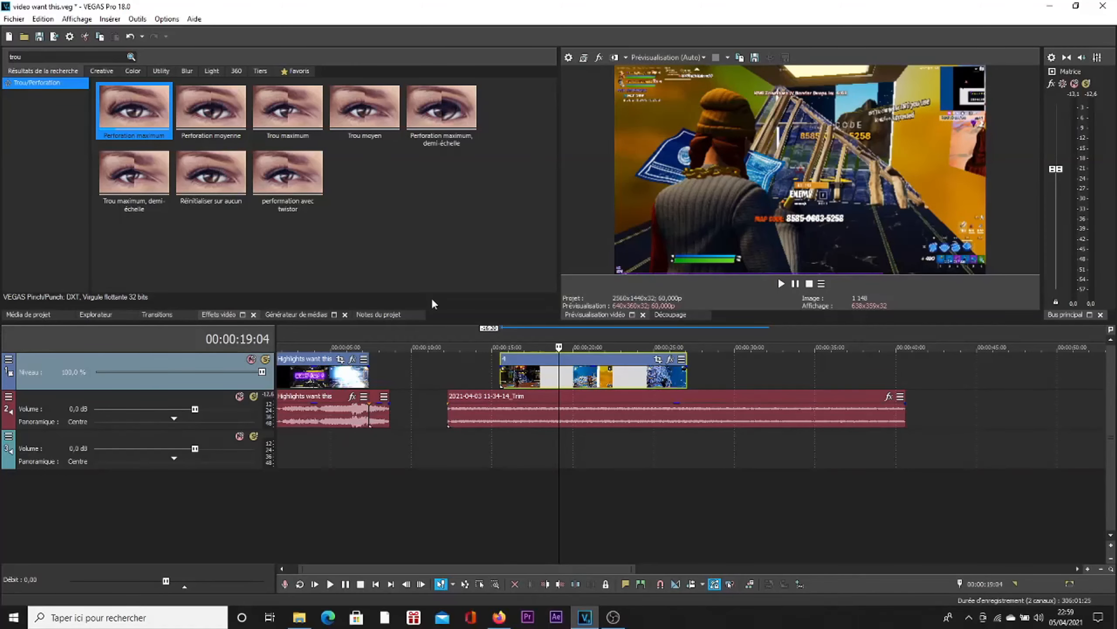
Step: Set the video preview quality to Brouillon (Quart)
click(667, 57)
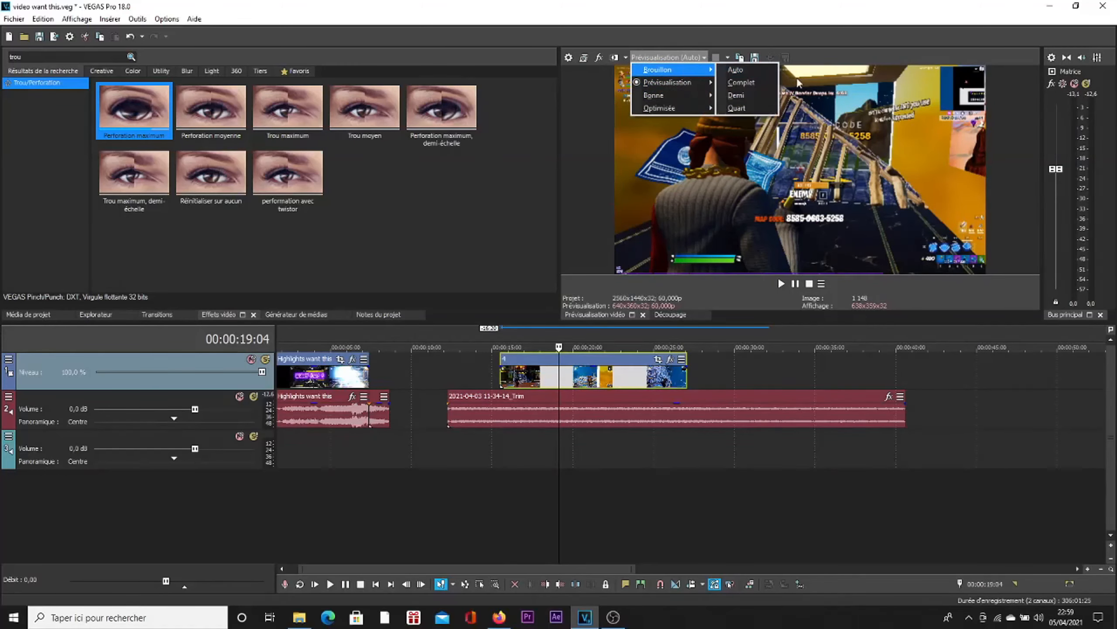
click(736, 108)
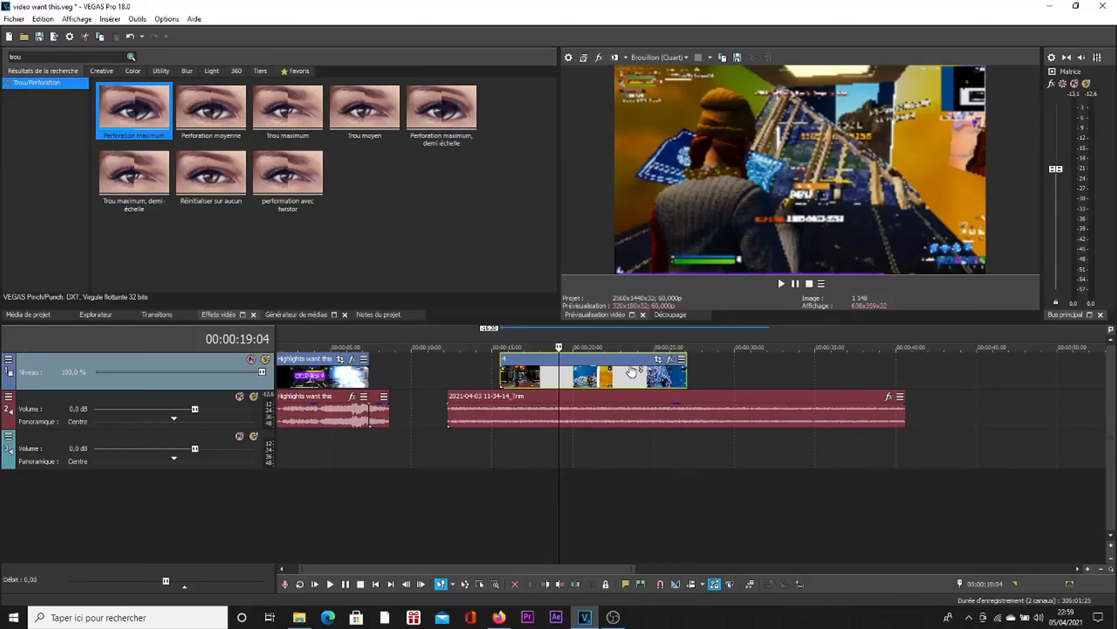
scroll(653, 423, up, 5)
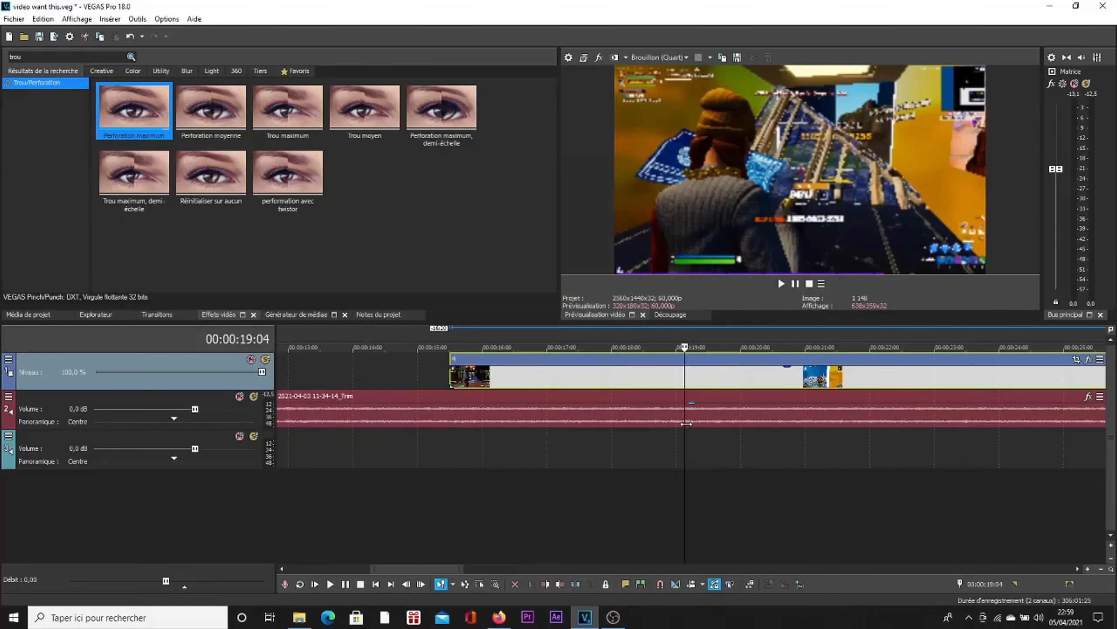
click(676, 58)
mouse_move(683, 70)
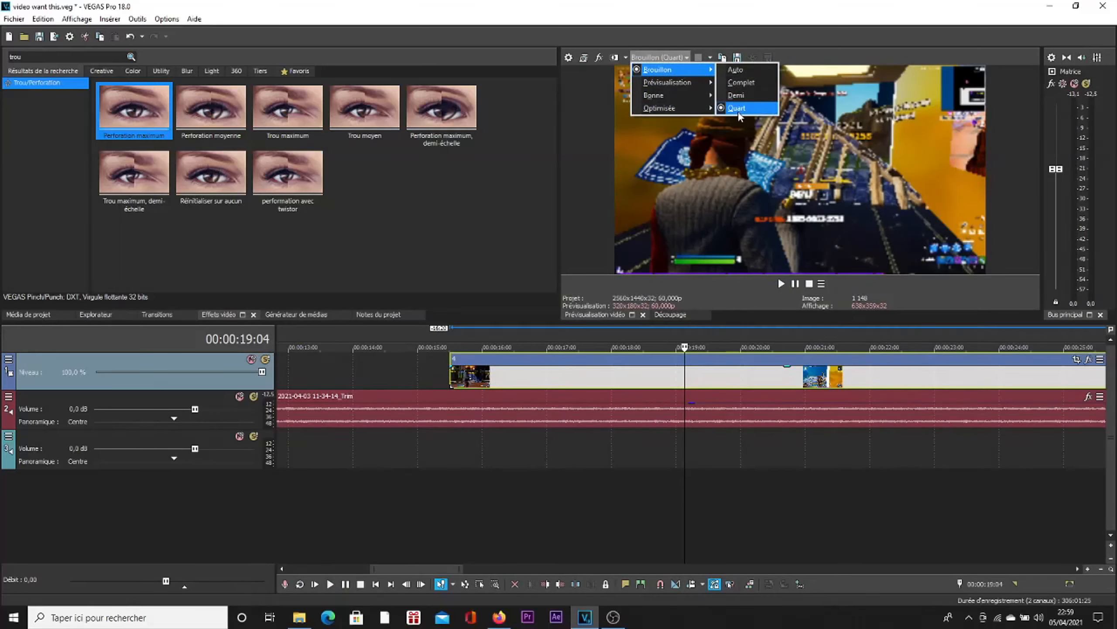
click(660, 335)
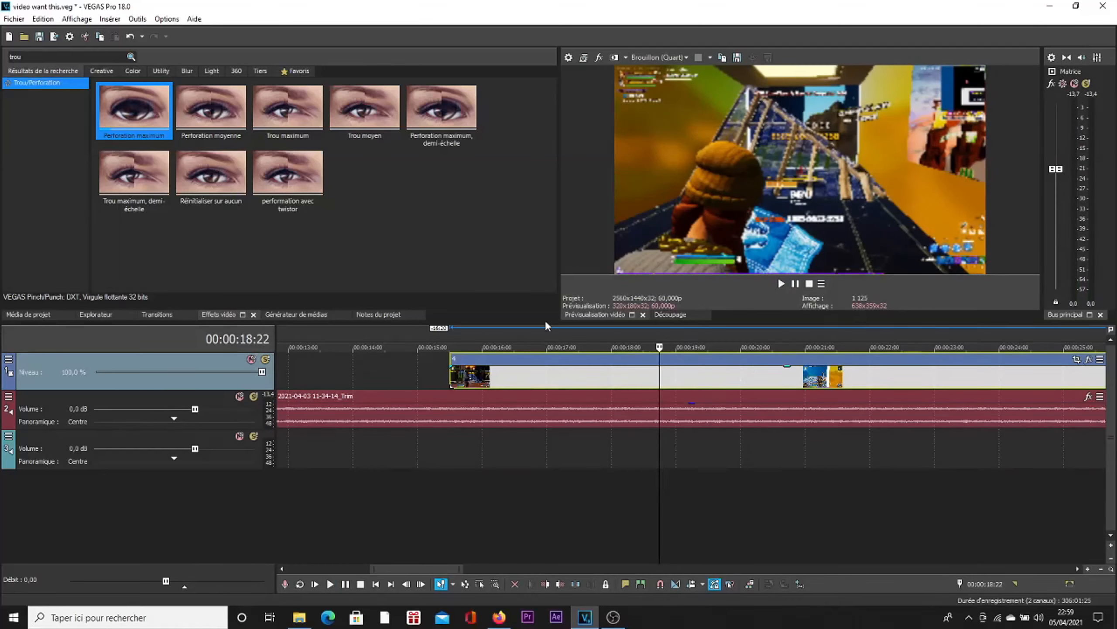
Step: Trim the start of clip 4 and reposition it so it begins at about 16.5 seconds
drag(534, 379, 437, 382)
scroll(427, 413, down, 3)
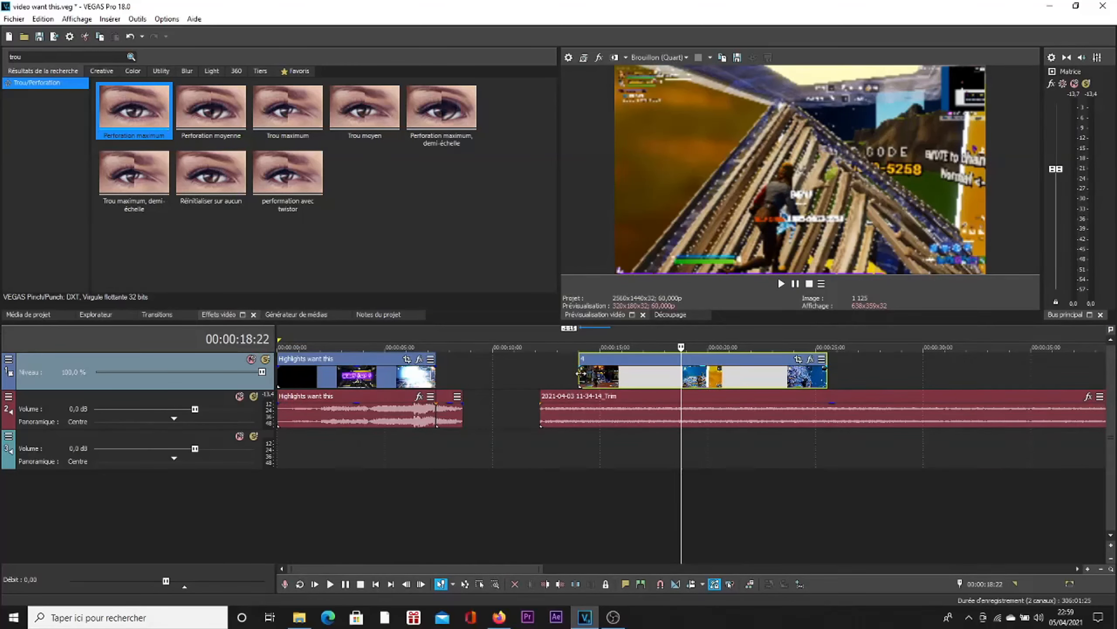
drag(581, 373, 676, 381)
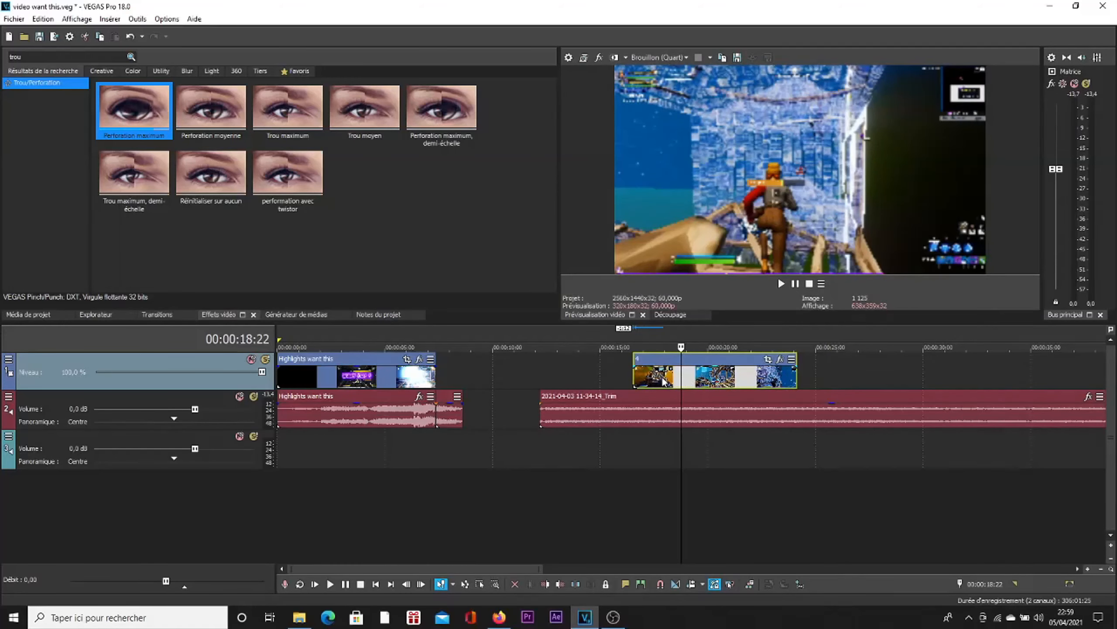
click(662, 381)
Step: Play the audio under clip 4 and add a timeline marker at 00:00:18:05
scroll(743, 389, up, 4)
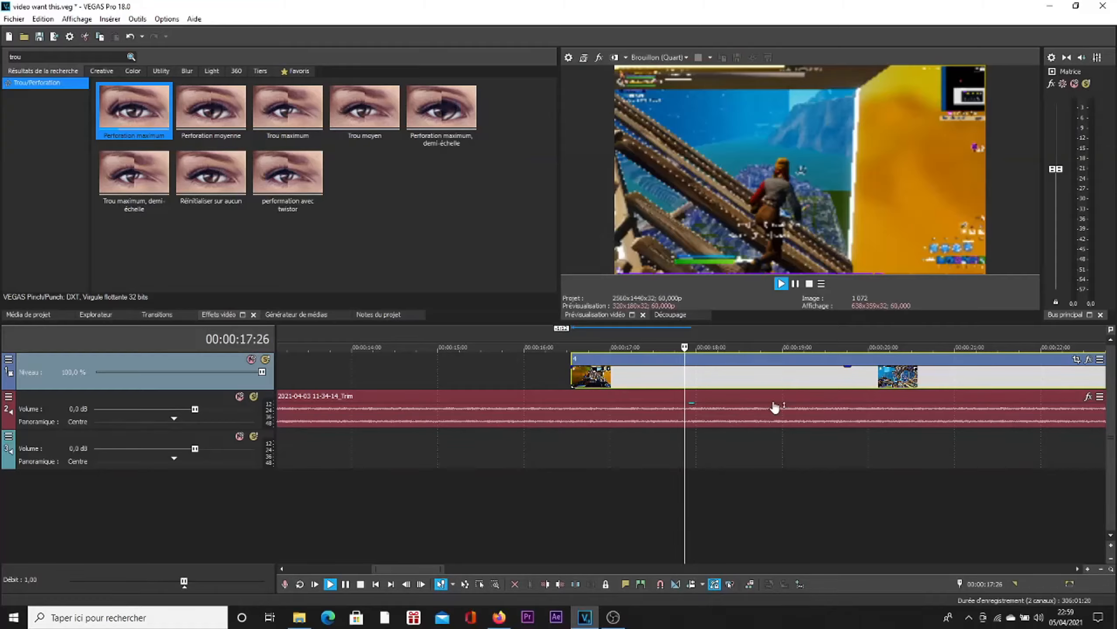
key(space)
scroll(836, 431, up, 5)
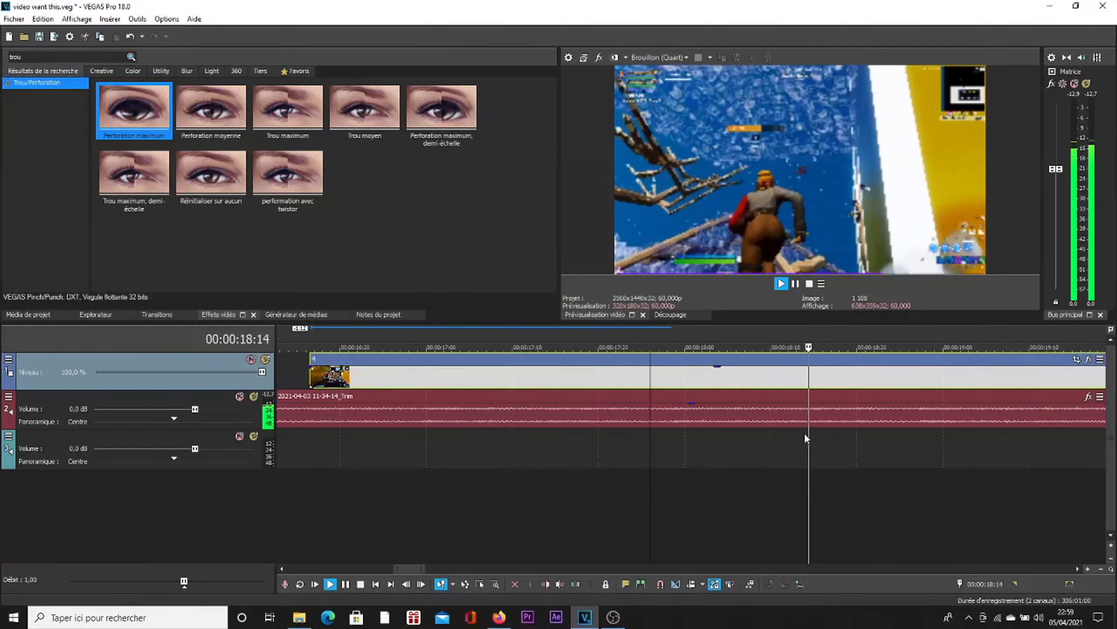
key(space)
click(733, 411)
key(space)
key(space)
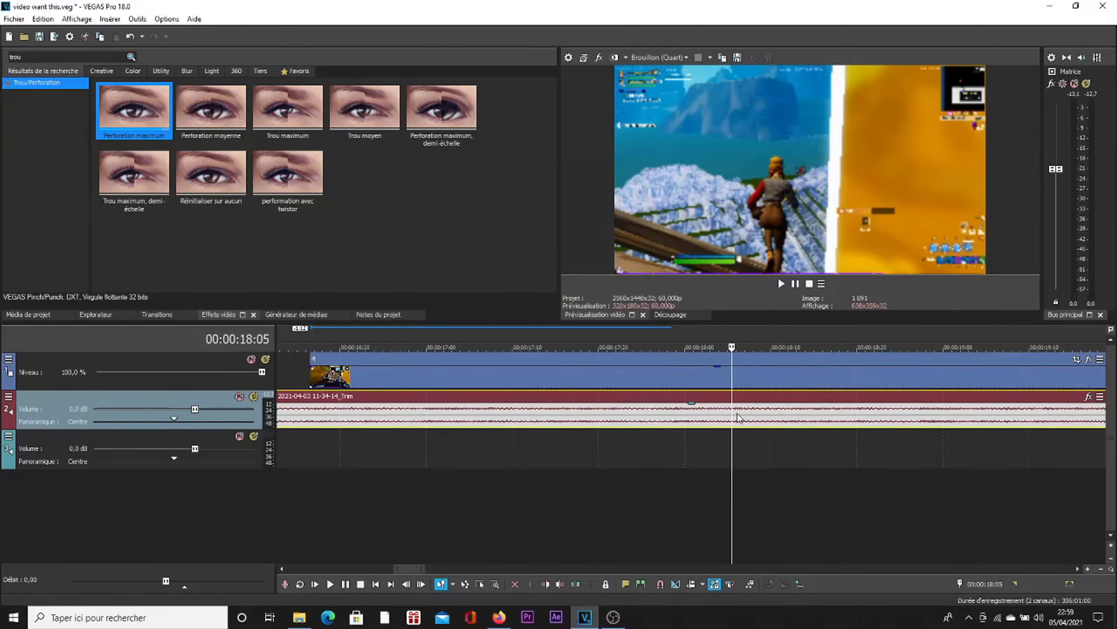
key(m)
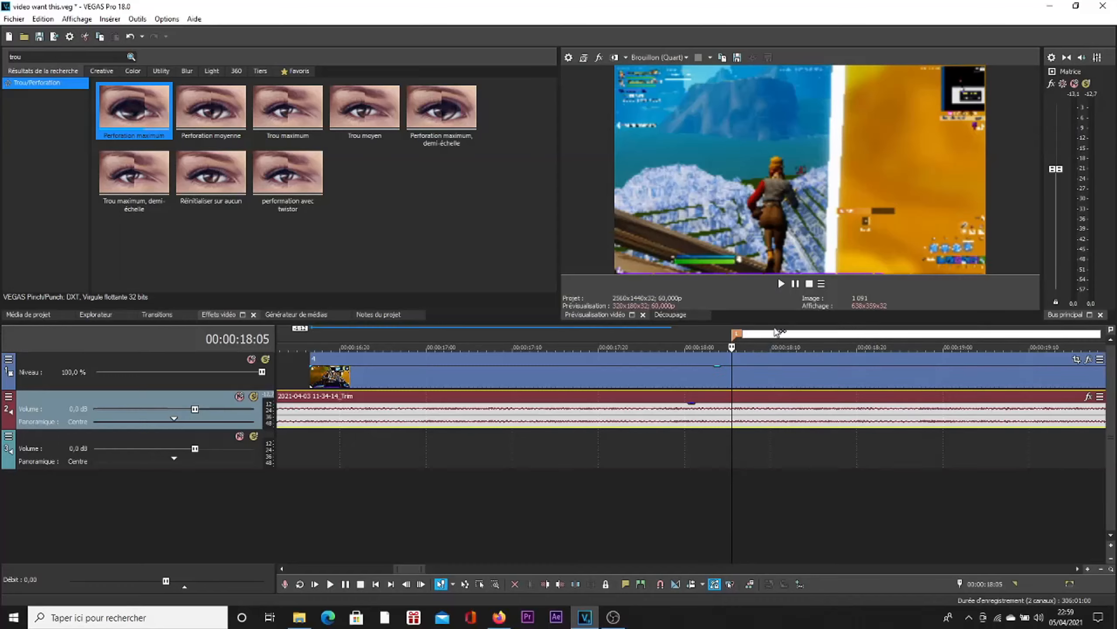
key(Return)
Step: Replay the section around the first marker and add a second timeline marker at 00:00:18:20
scroll(759, 372, down, 3)
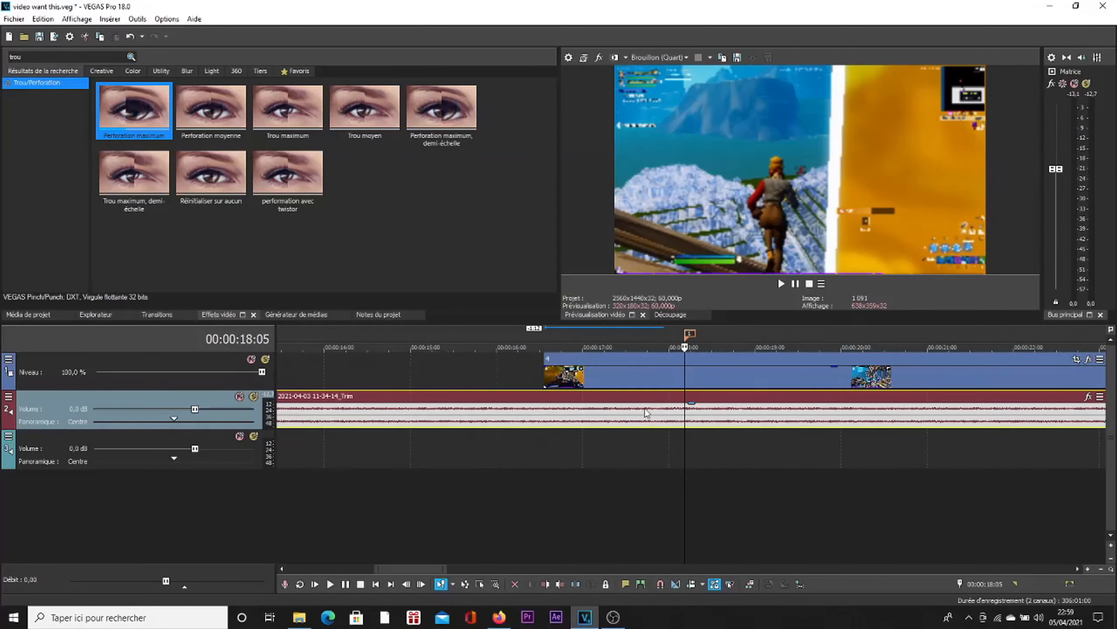
key(space)
key(space)
key(space)
key(space)
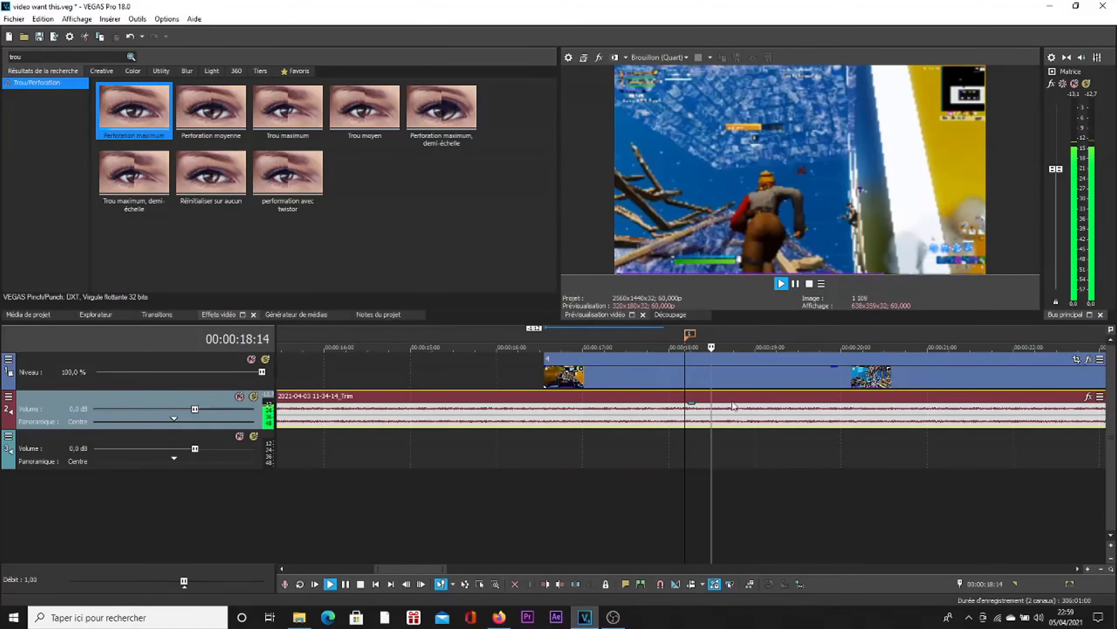
click(676, 331)
key(space)
scroll(697, 428, up, 2)
key(space)
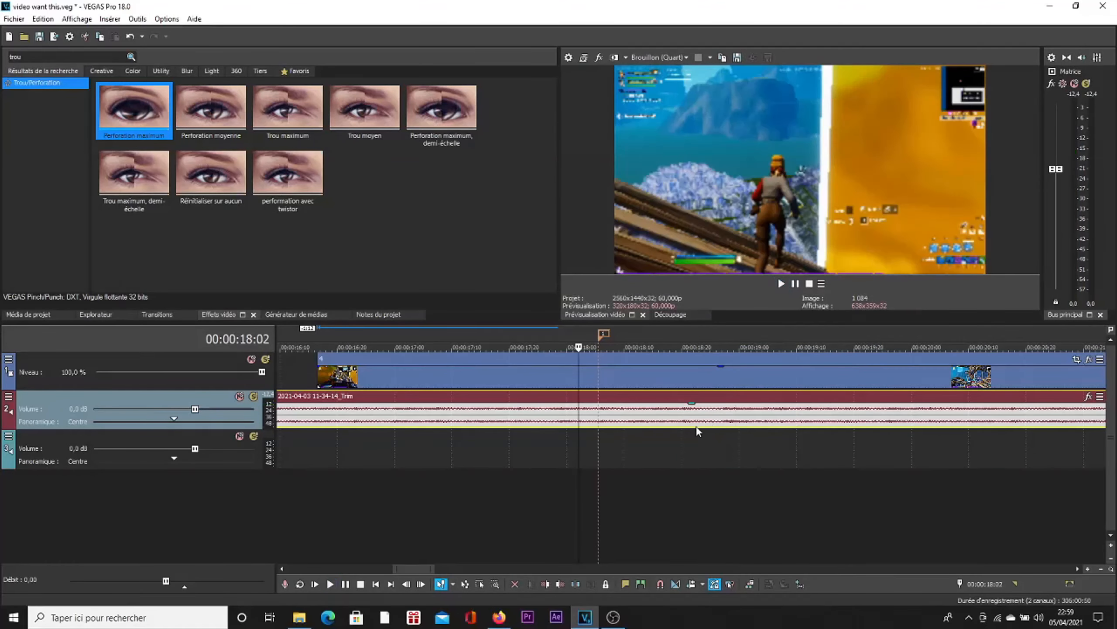
key(space)
key(space)
click(681, 414)
Step: Play on from the second marker and add a third timeline marker at 00:00:19:04
key(space)
key(space)
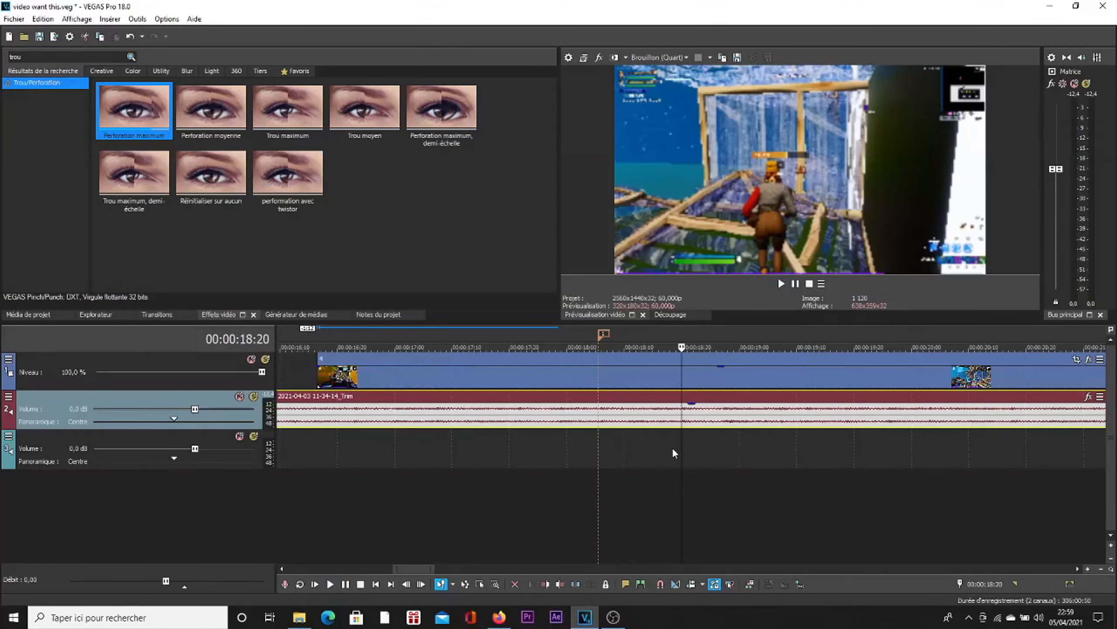
key(m)
key(Return)
key(space)
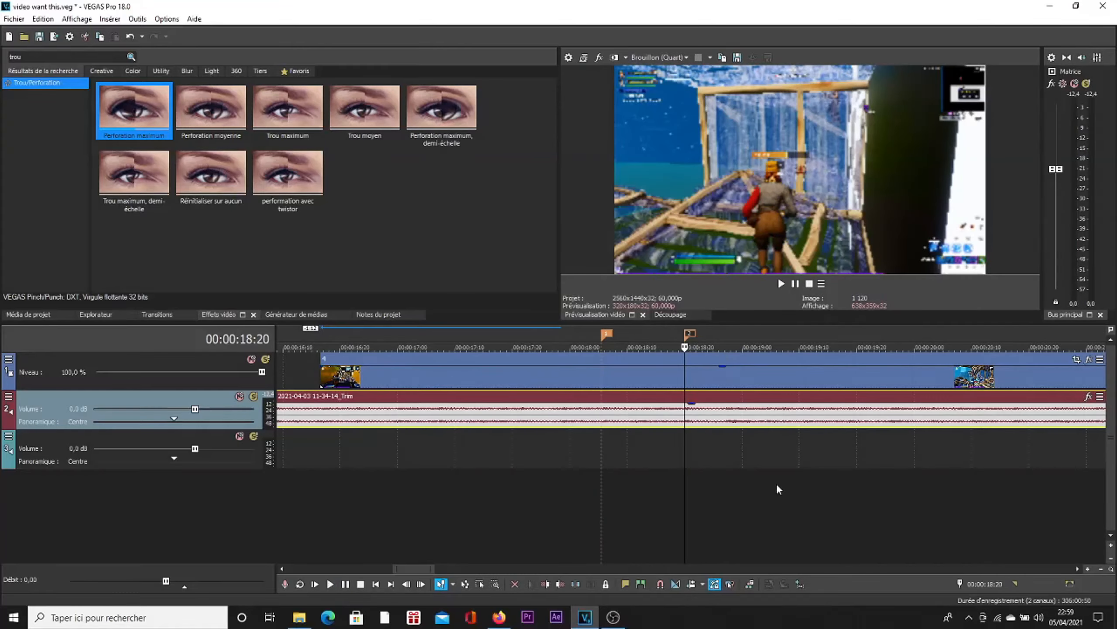
key(space)
key(space)
key(space)
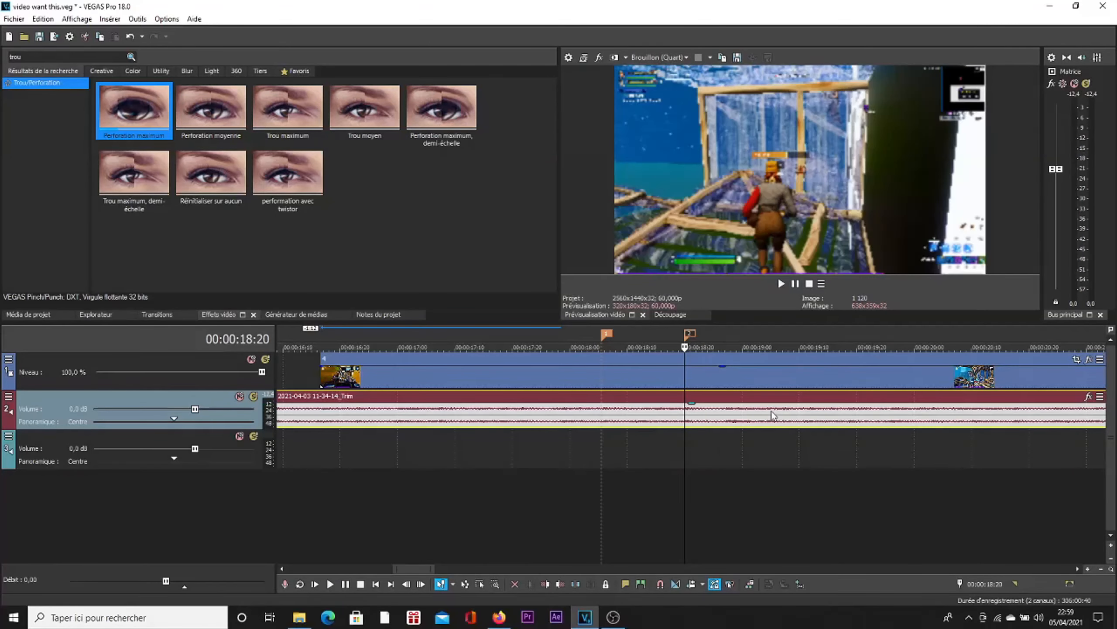
click(766, 414)
key(space)
key(space)
key(m)
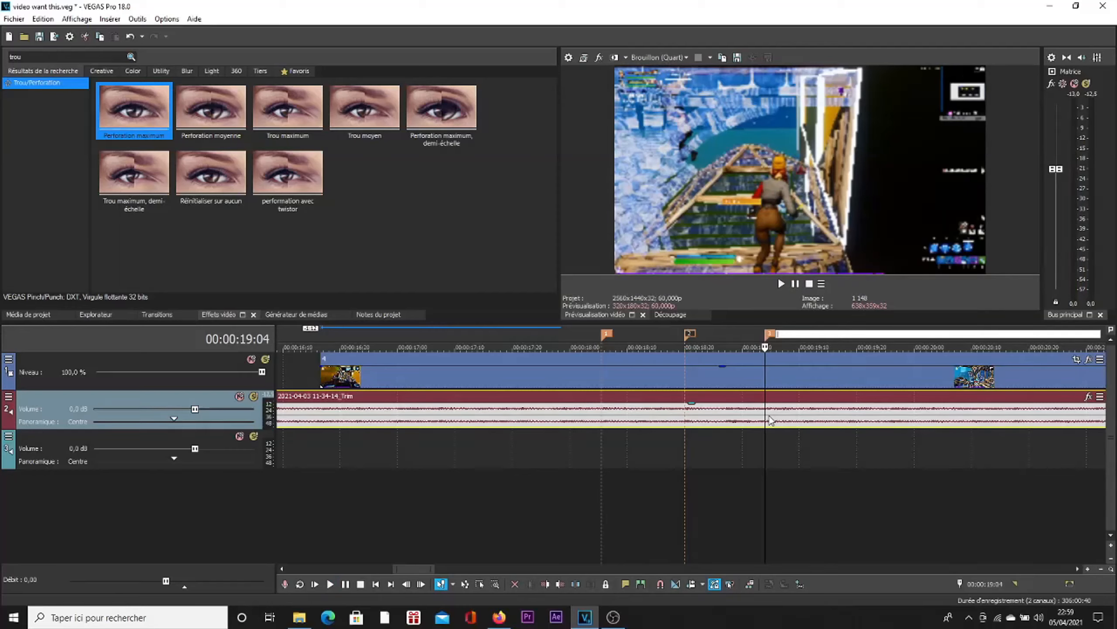
Step: Step back frame by frame from the third marker and add another timeline marker at 00:00:18:28
scroll(797, 371, down, 5)
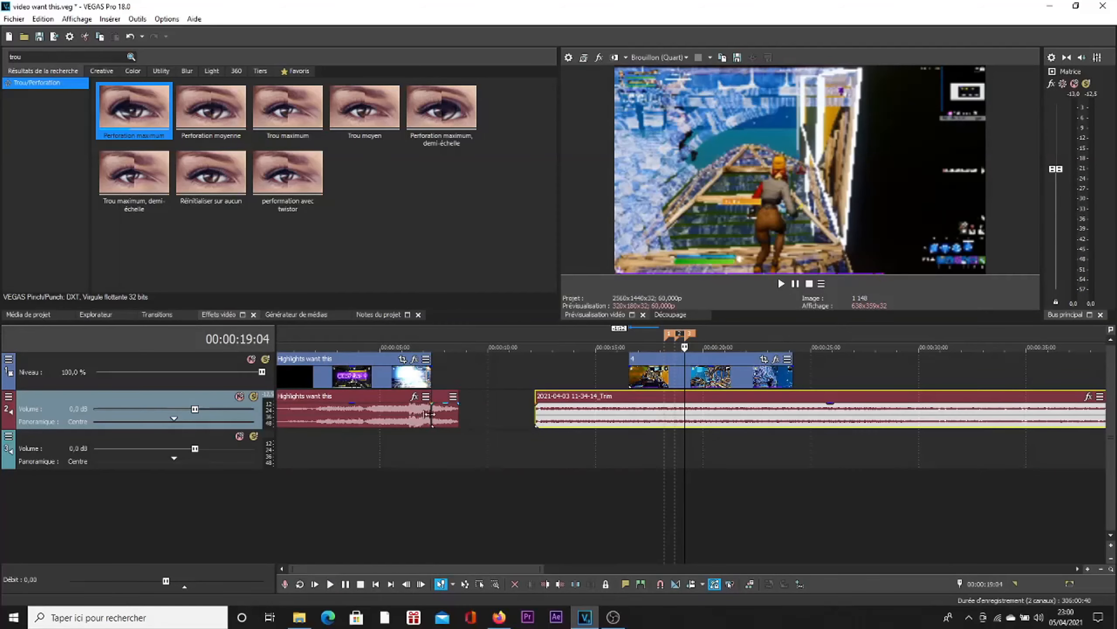
click(668, 335)
scroll(743, 365, up, 5)
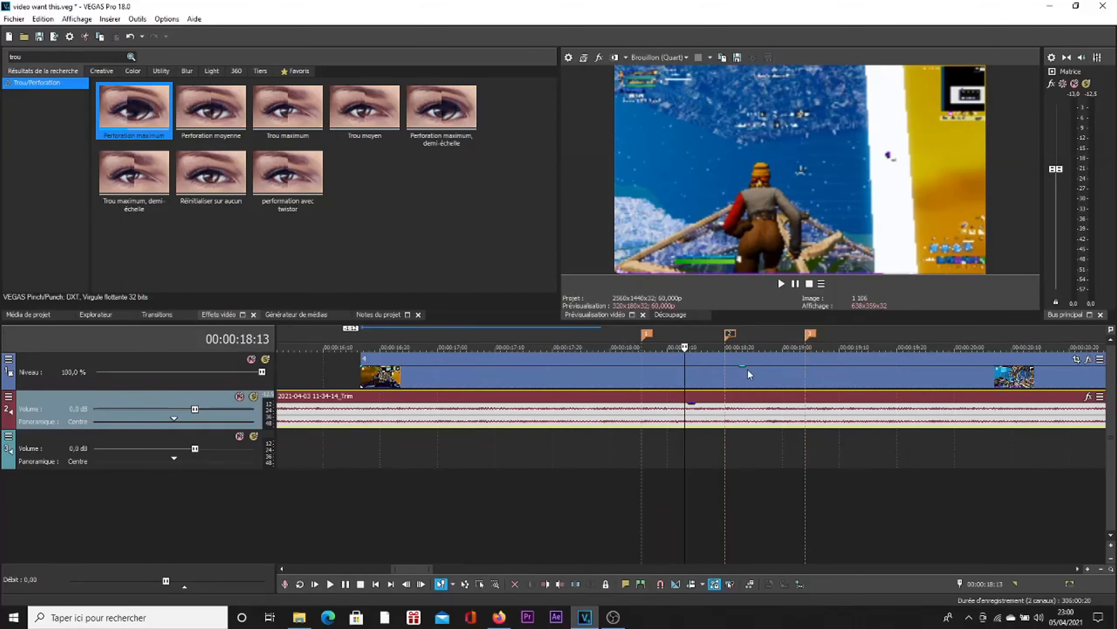
click(809, 334)
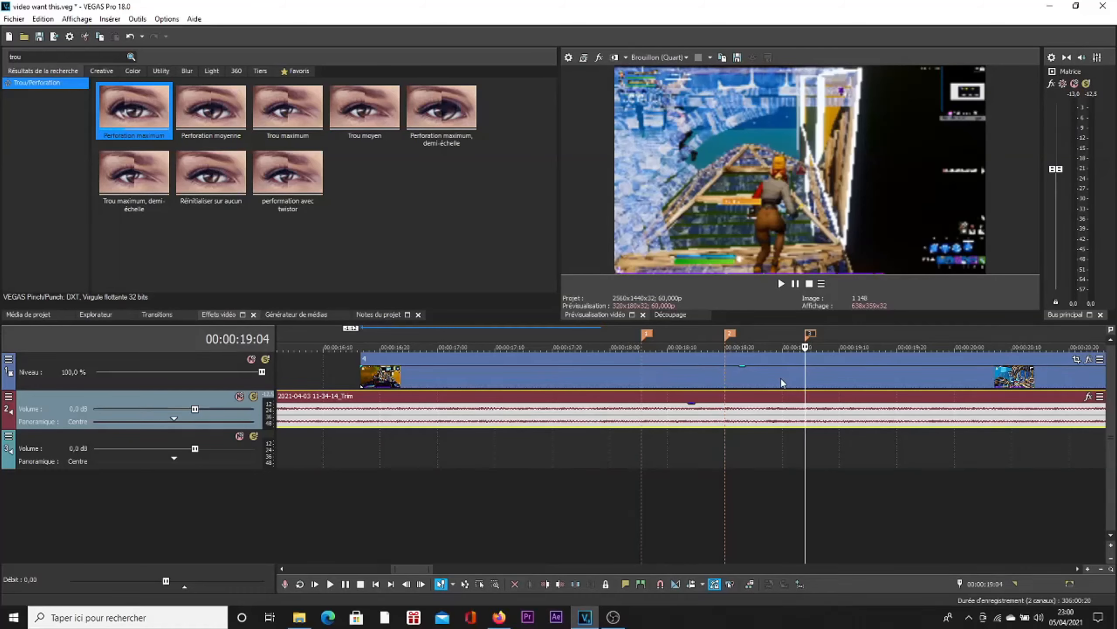
scroll(774, 383, right, 3)
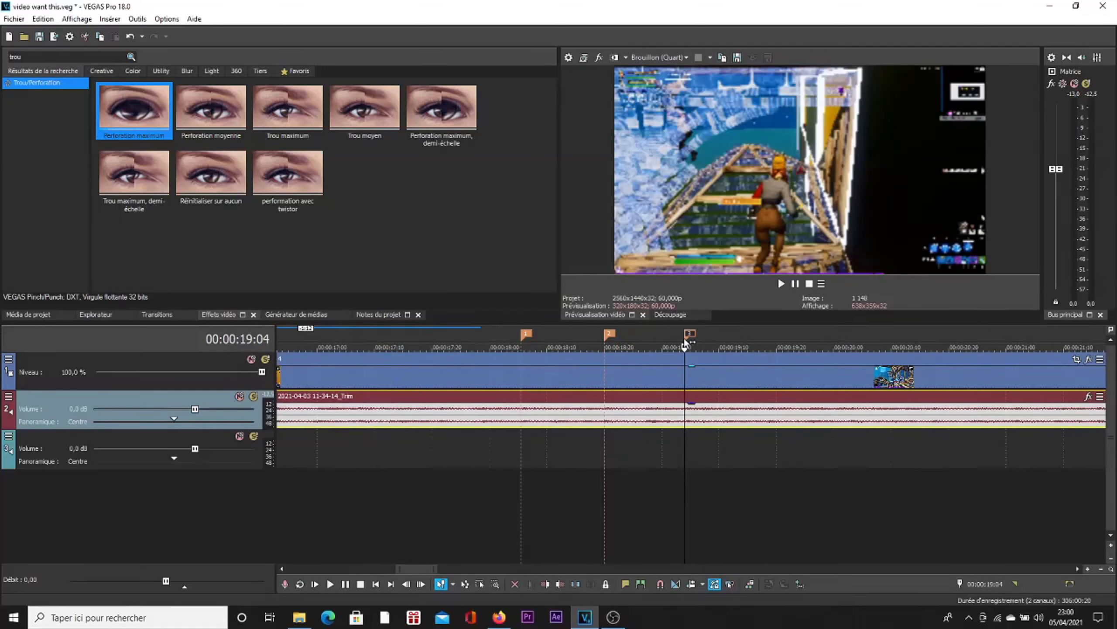
scroll(721, 352, up, 4)
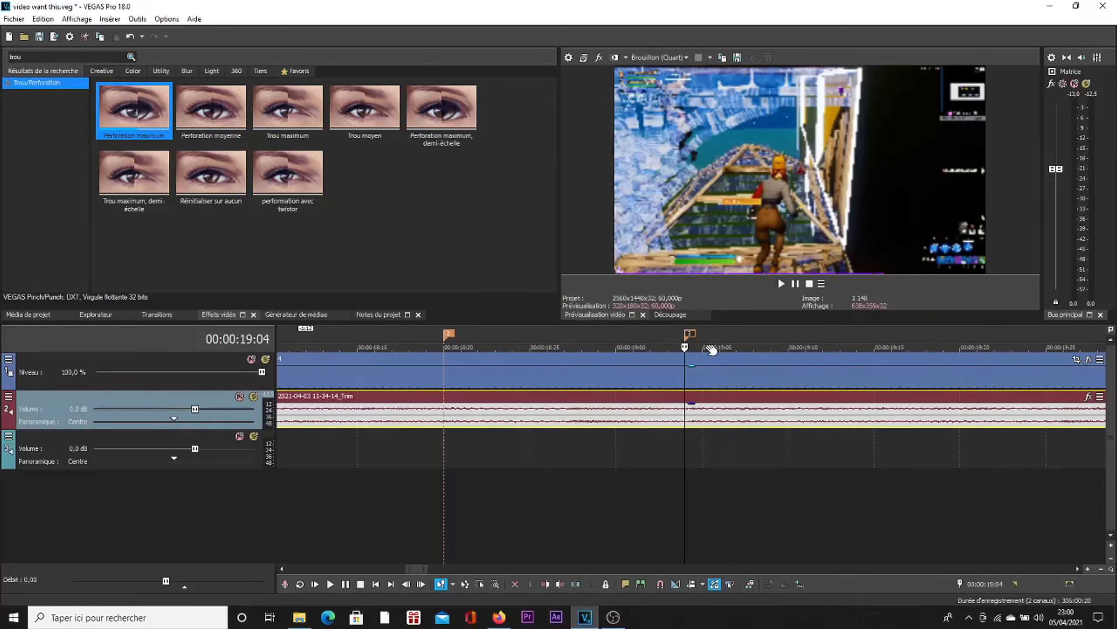
click(674, 373)
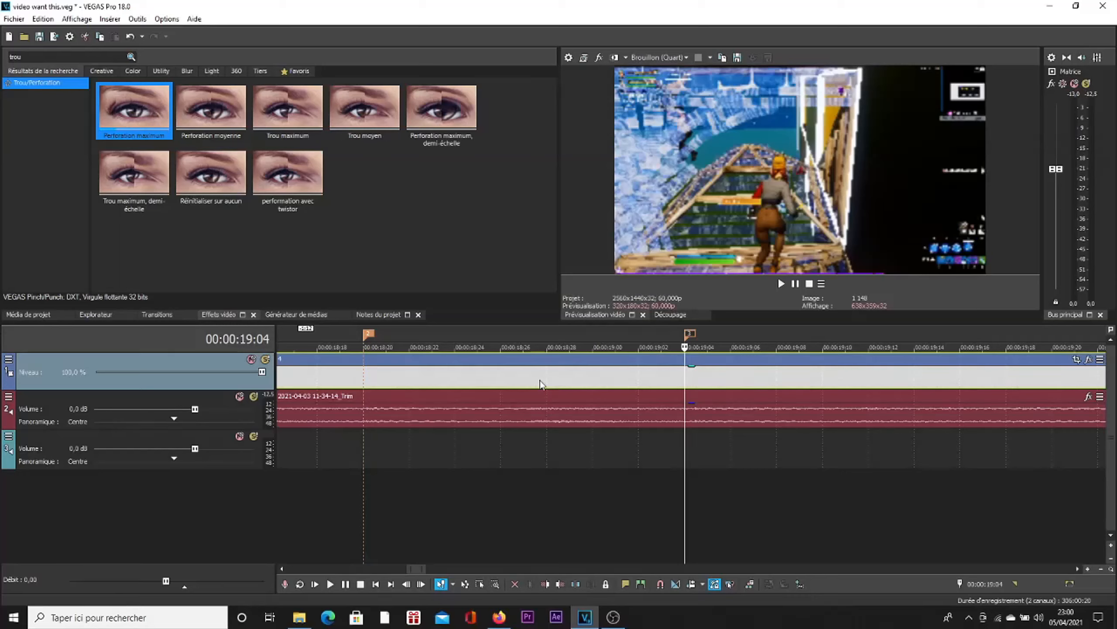
key(Left)
key(Left)
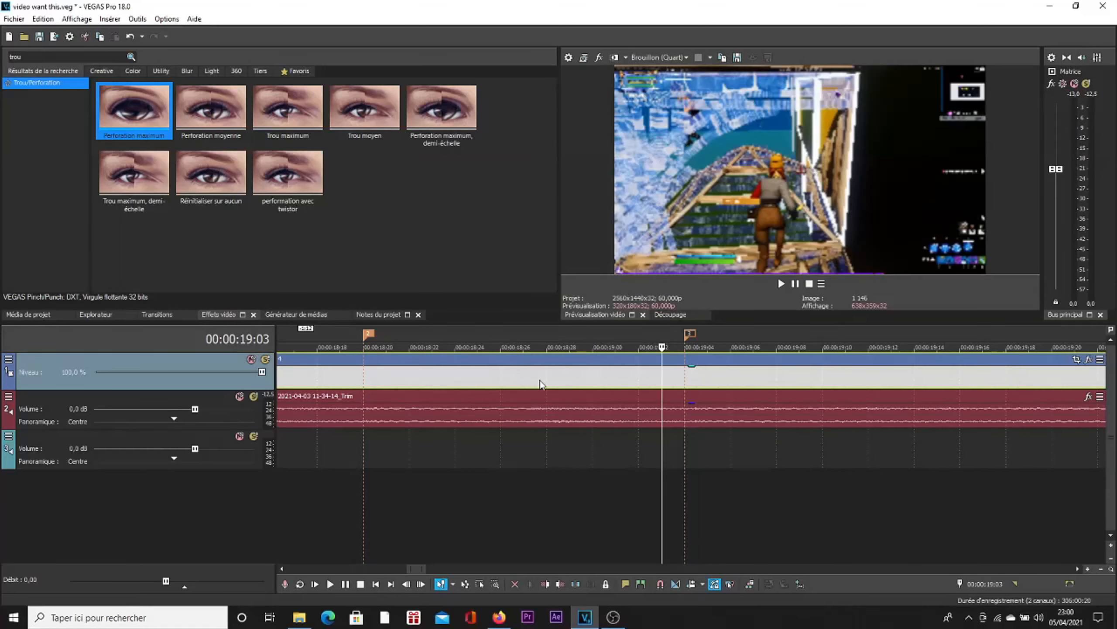
key(Left)
key(Left)
key(Left)
key(Left)
key(Left)
key(Left)
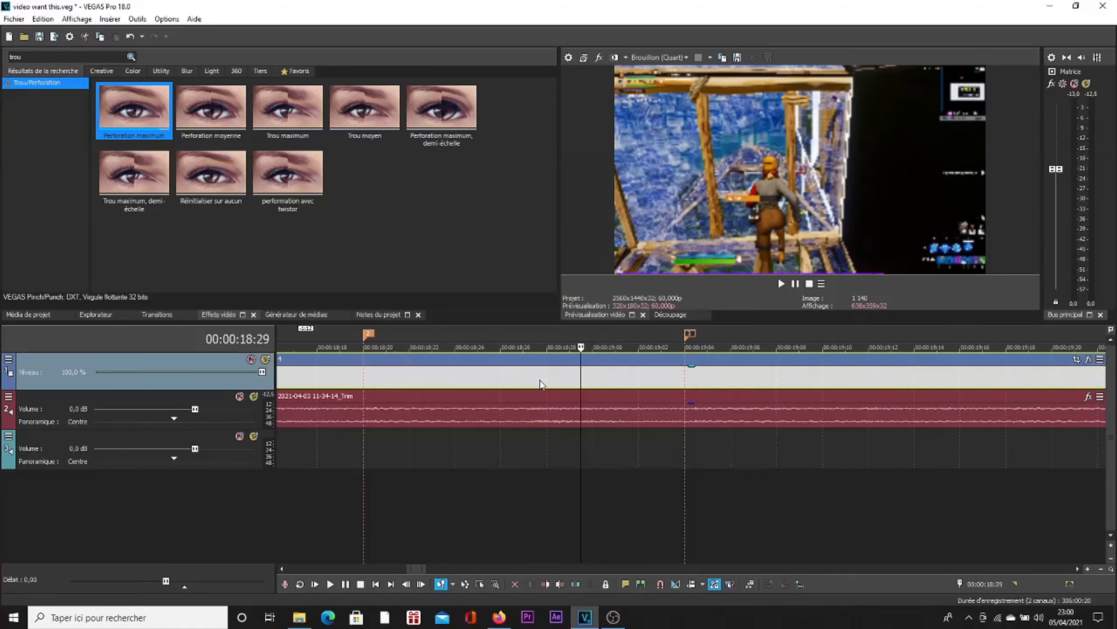
key(Left)
key(Left)
key(Left)
key(Left)
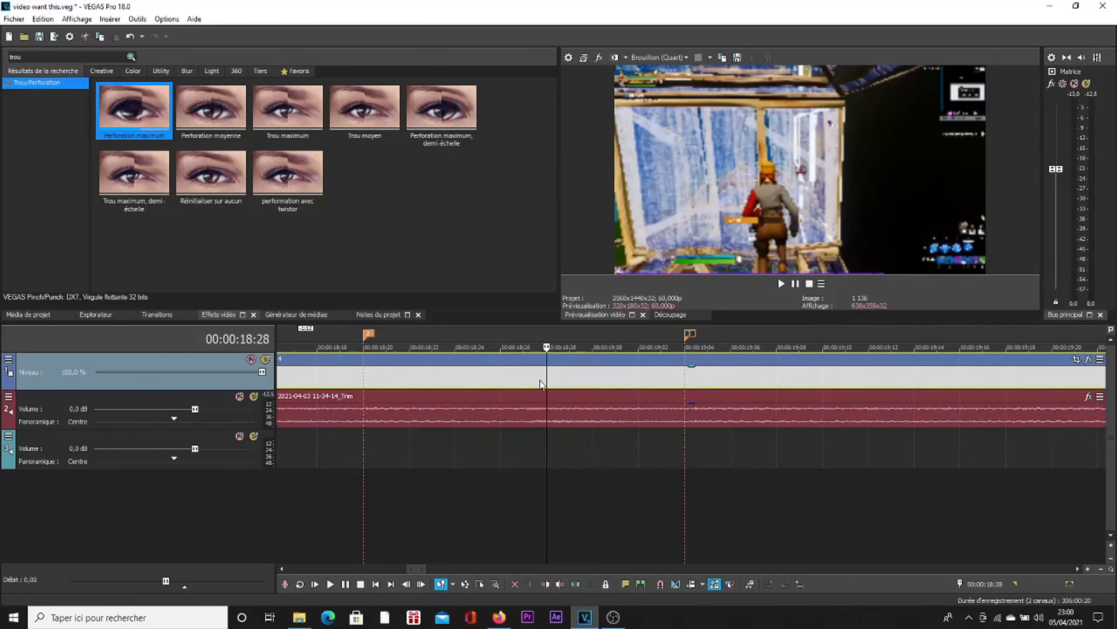
key(m)
key(Return)
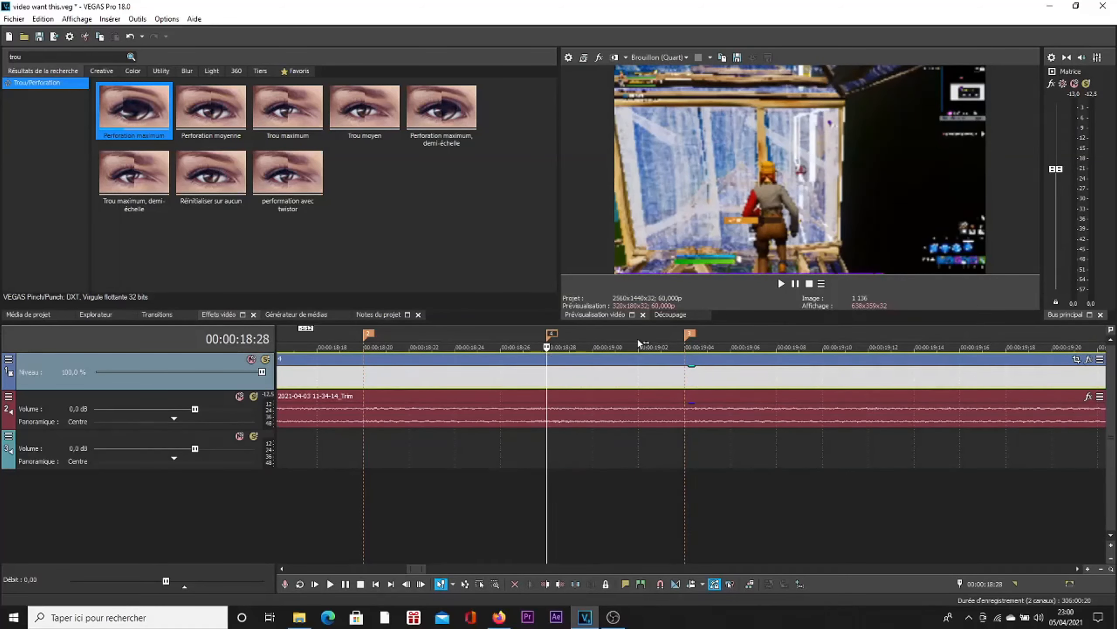
scroll(706, 374, down, 3)
scroll(658, 384, down, 5)
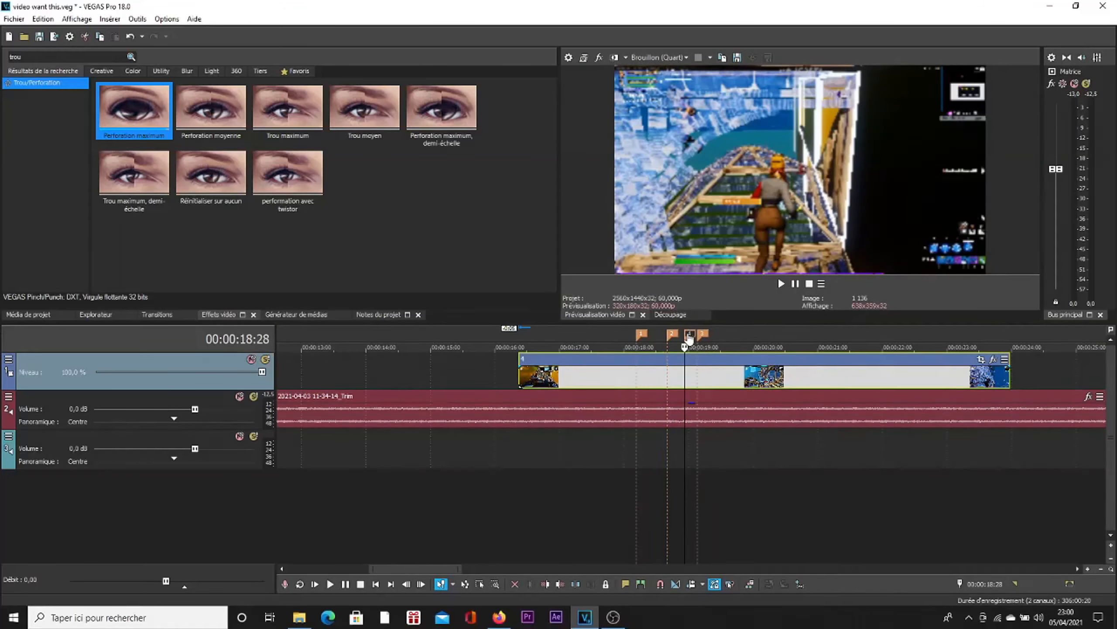
Step: Trim clip 4 so it starts shortly before the first marker and ends shortly after the marker at 00:00:19:04
drag(569, 377, 608, 378)
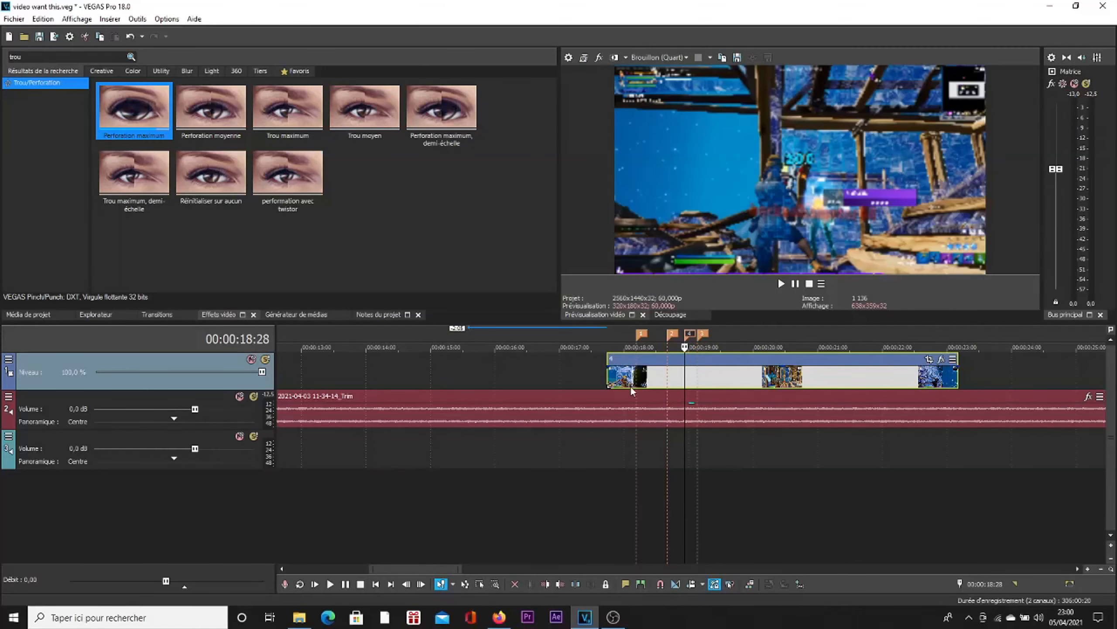
scroll(629, 387, up, 4)
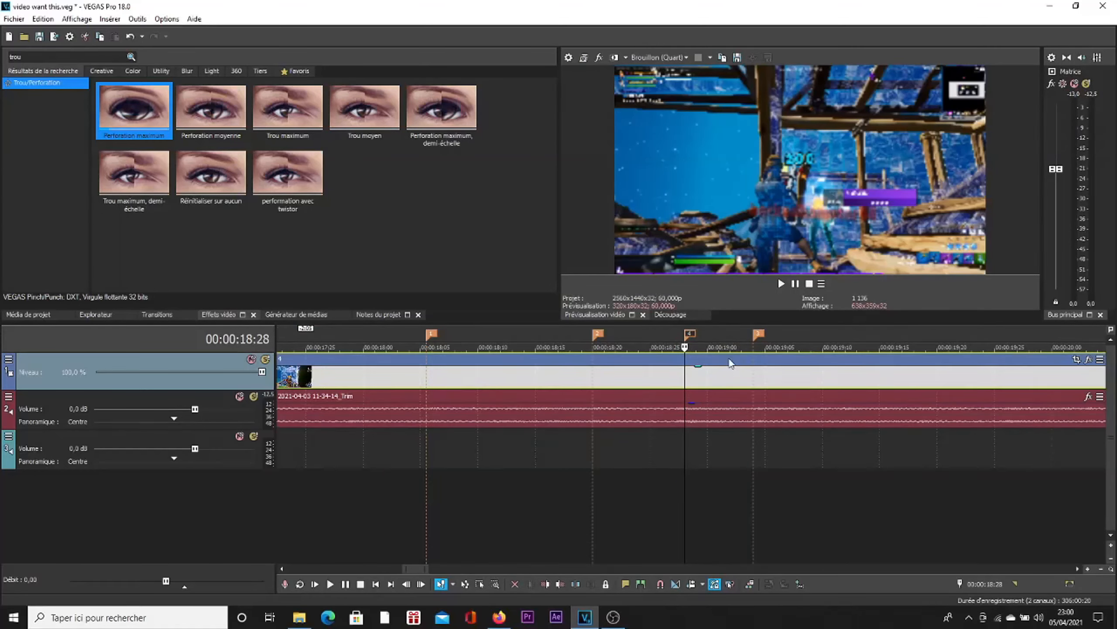
click(755, 333)
scroll(753, 366, down, 3)
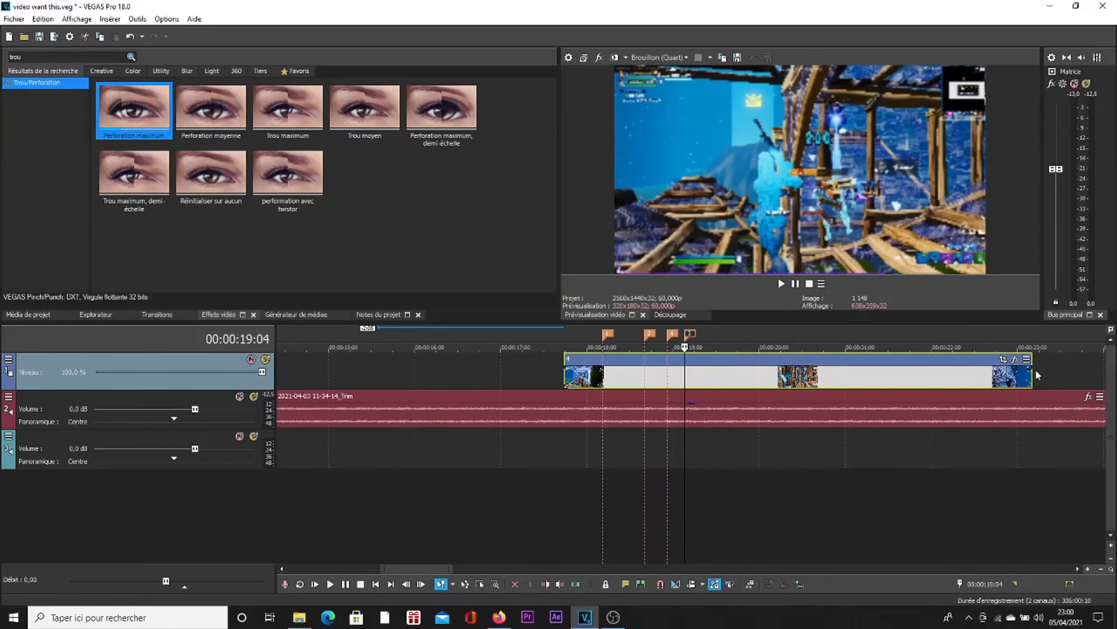
drag(1031, 374, 730, 399)
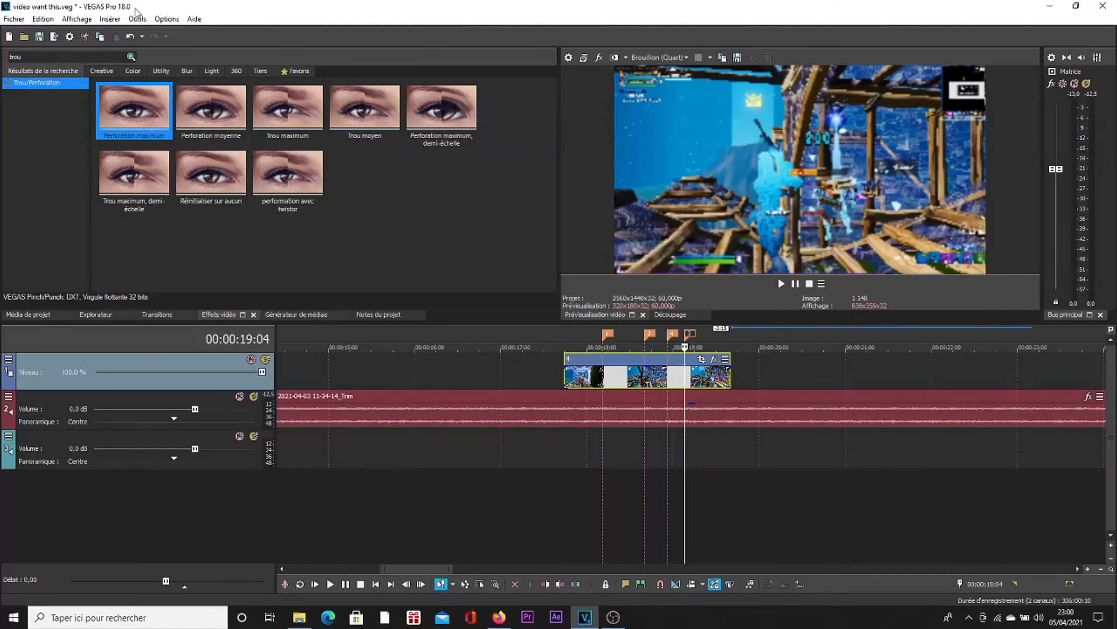
Step: Search the video effects for "twixtor" and select the default preset of TwixtorPRO
double_click(17, 57)
text(twixto)
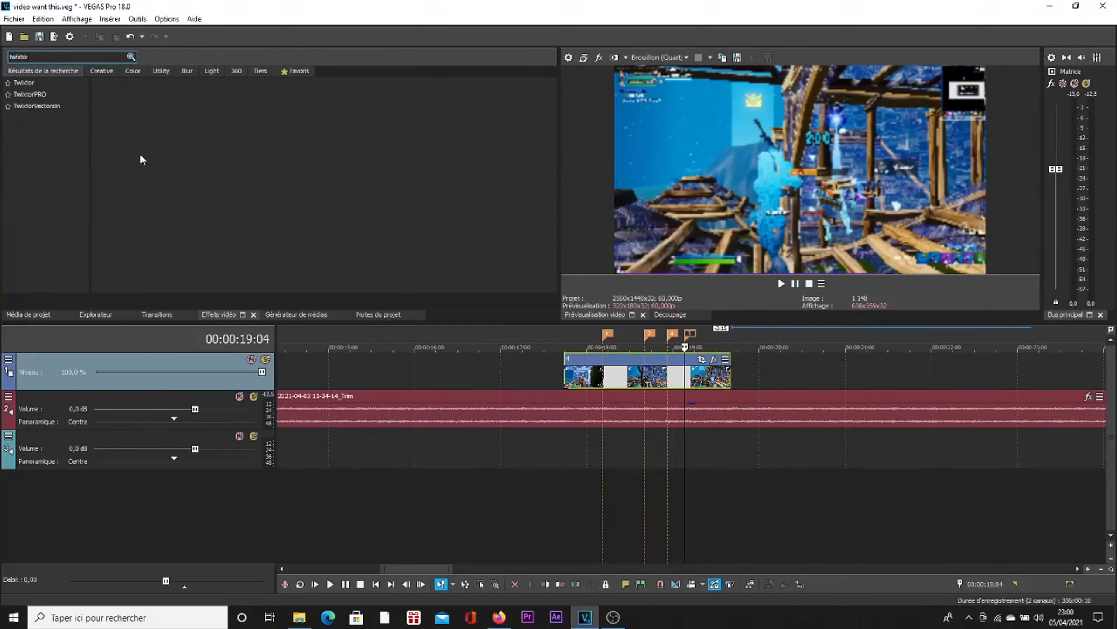
click(35, 94)
click(152, 120)
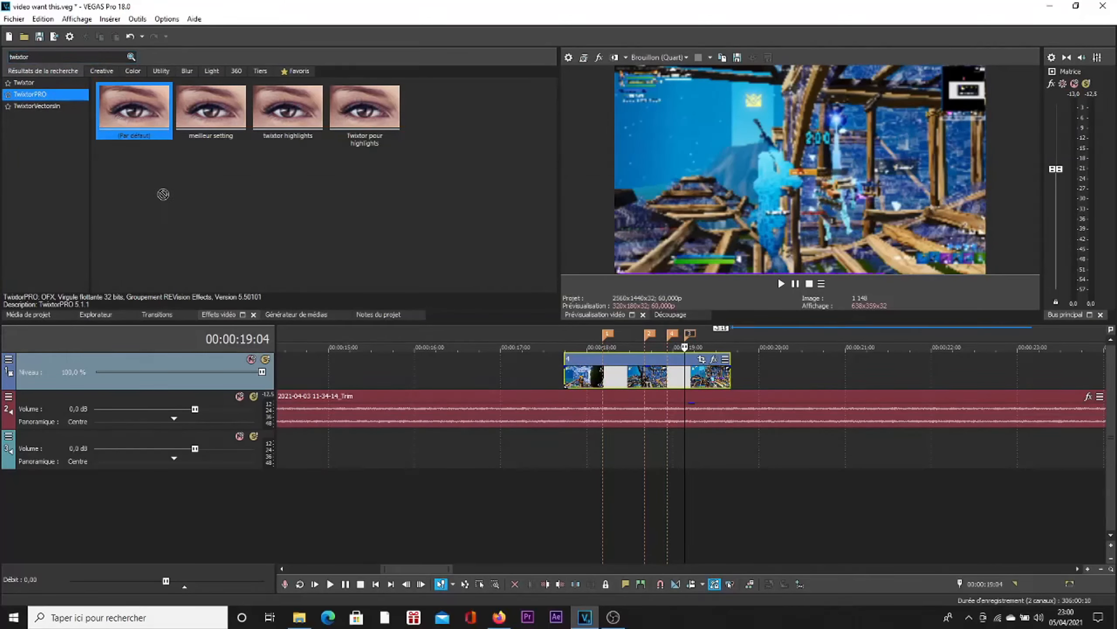
Step: Delete the timeline marker at 00:00:18:28
click(678, 337)
right_click(673, 337)
click(699, 351)
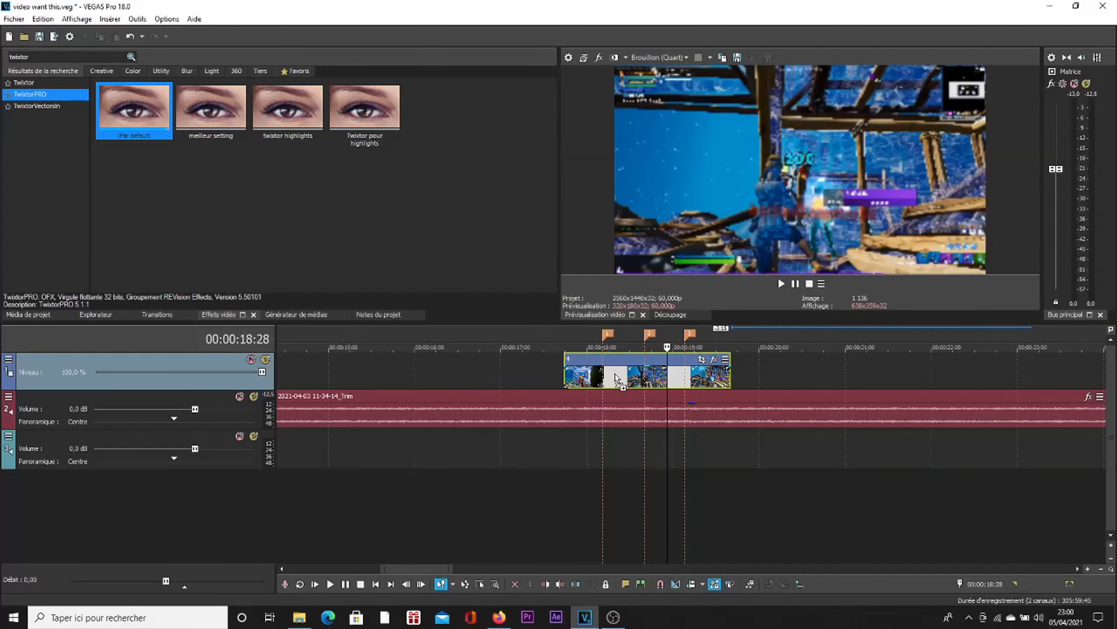
Step: Apply the default TwixtorPRO preset to clip 4 and animate its Speed % with a keyframe at the first marker, leaving the preview uncovered
drag(616, 379, 617, 380)
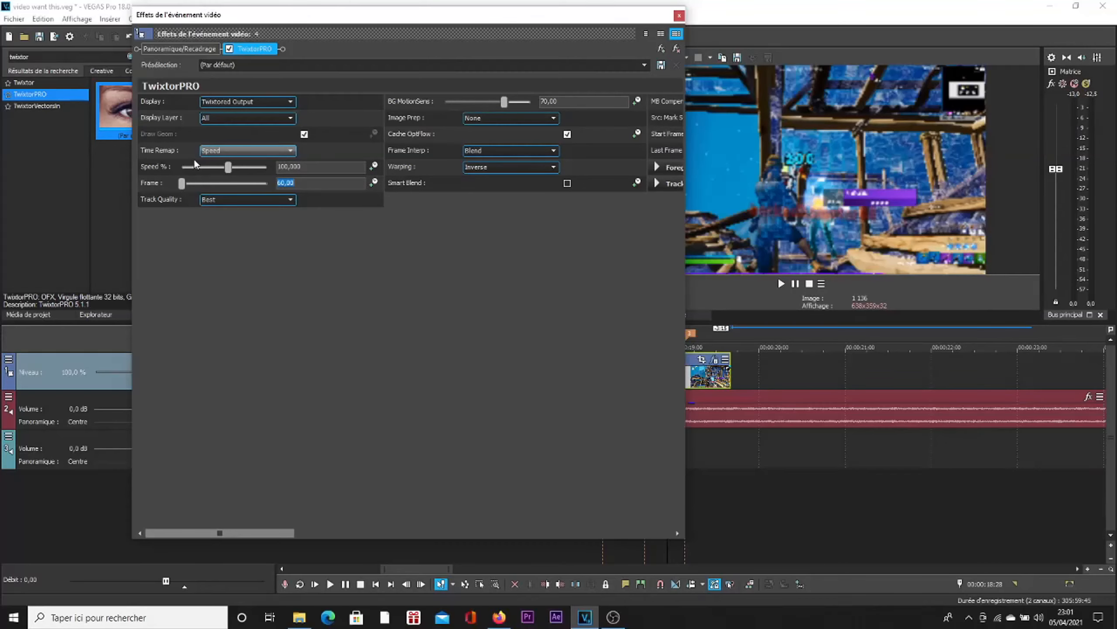
click(374, 167)
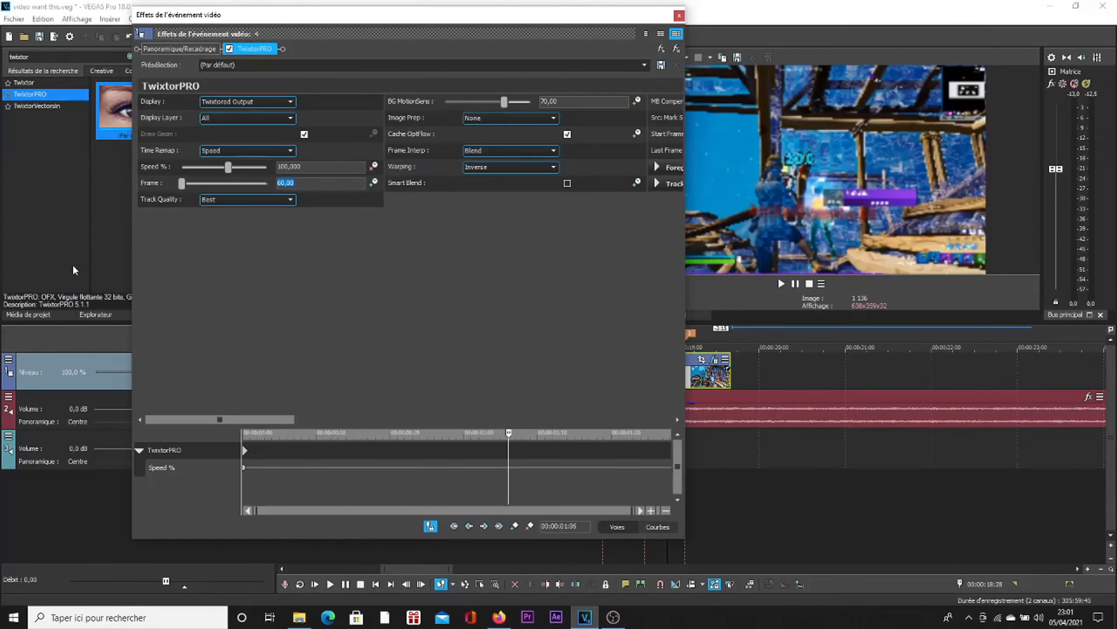
mouse_move(508, 21)
mouse_down()
mouse_move(286, 65)
mouse_move(551, 48)
mouse_up()
click(607, 333)
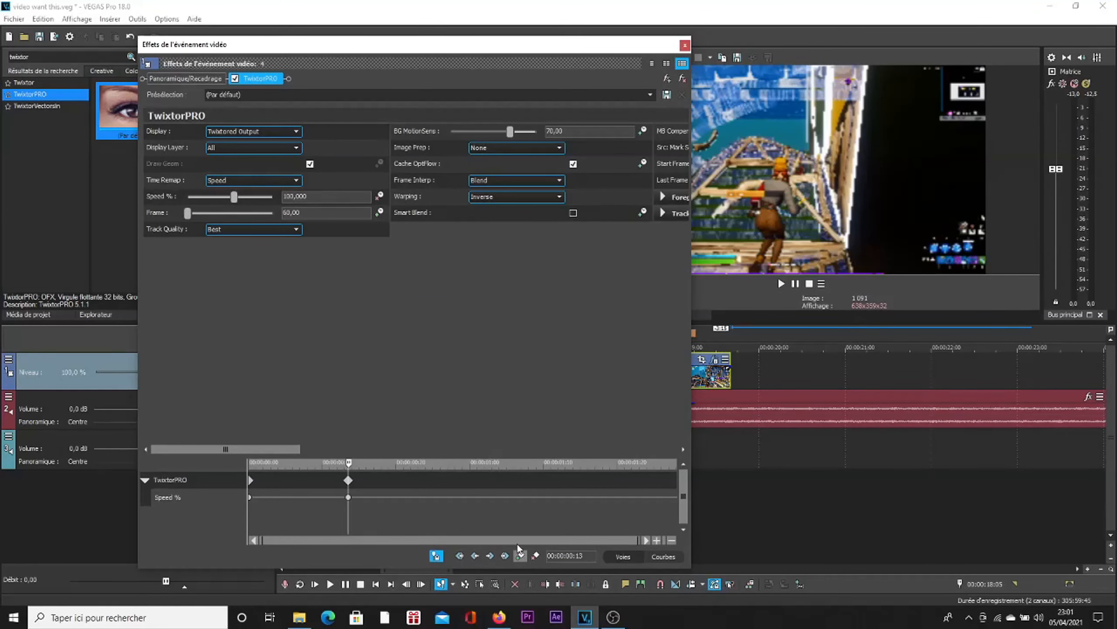
drag(473, 47, 344, 43)
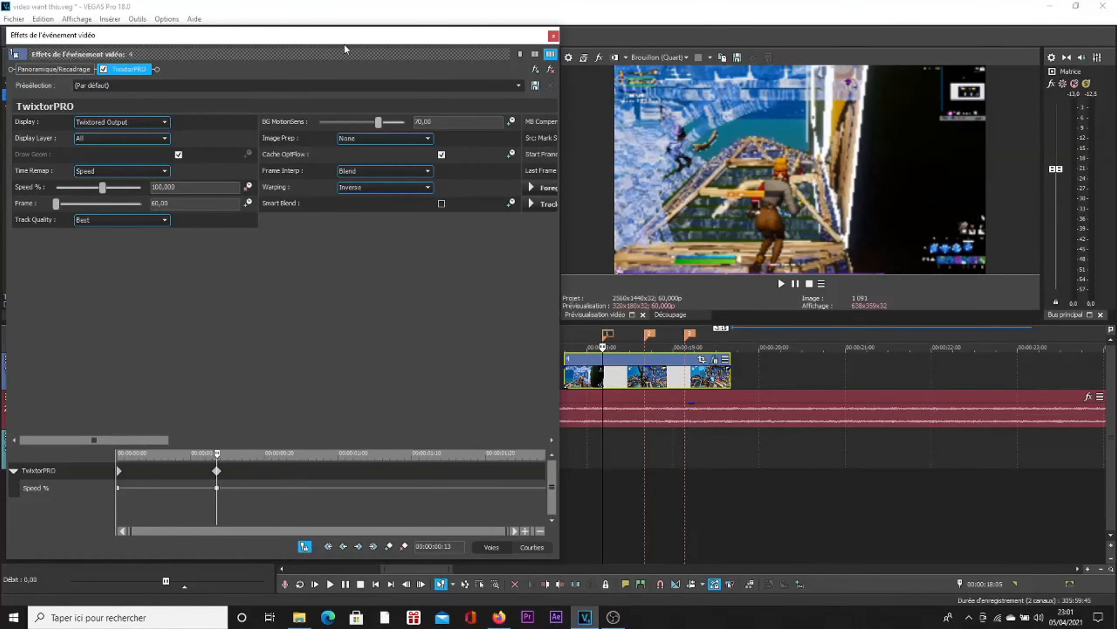
Step: Toggle the keyframe cursor's synchronisation with the timeline off and back on, checking it against the first and third markers
click(254, 485)
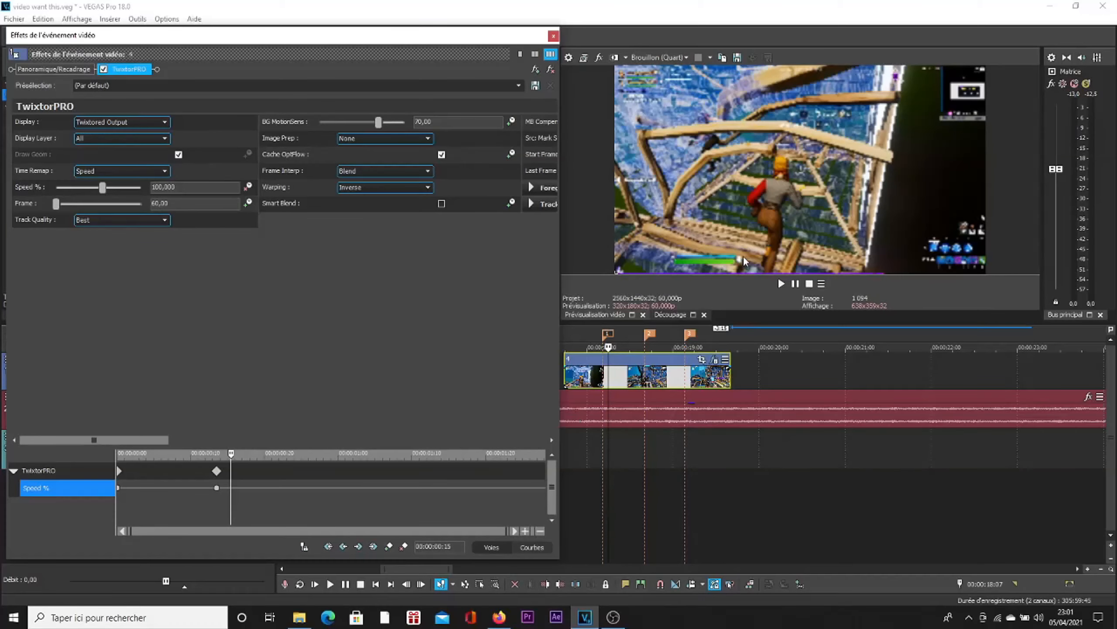
click(690, 335)
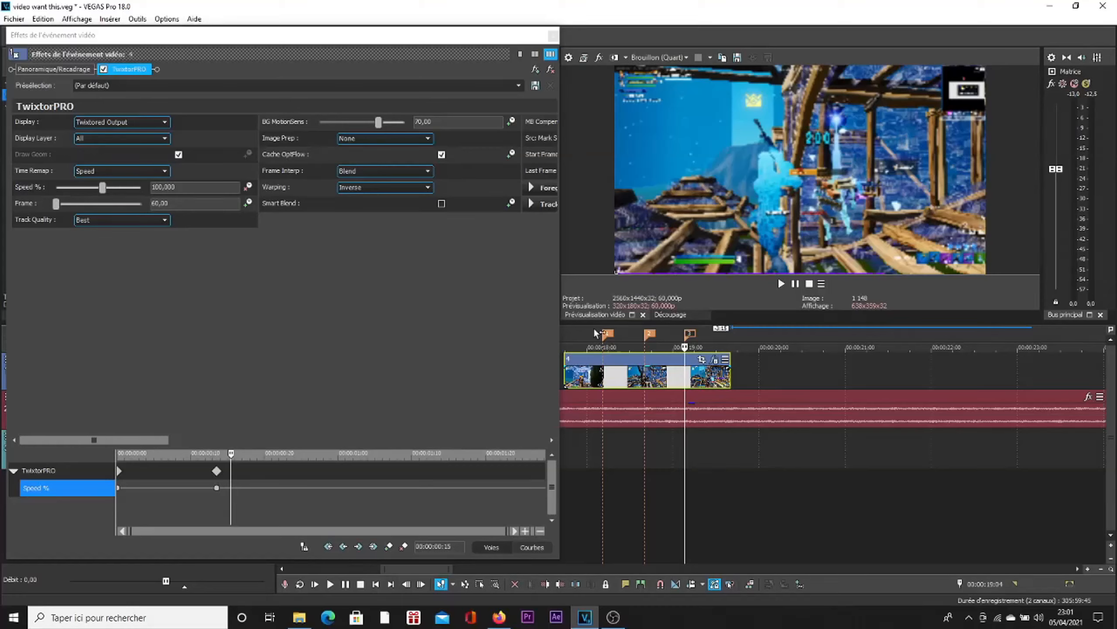
click(608, 336)
click(304, 547)
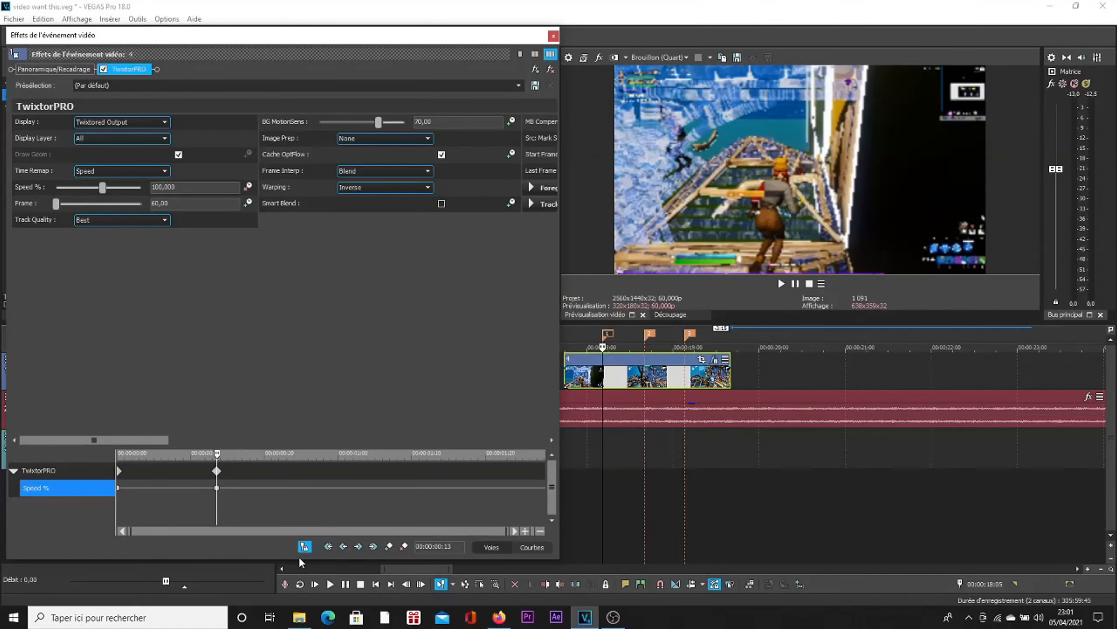
click(690, 336)
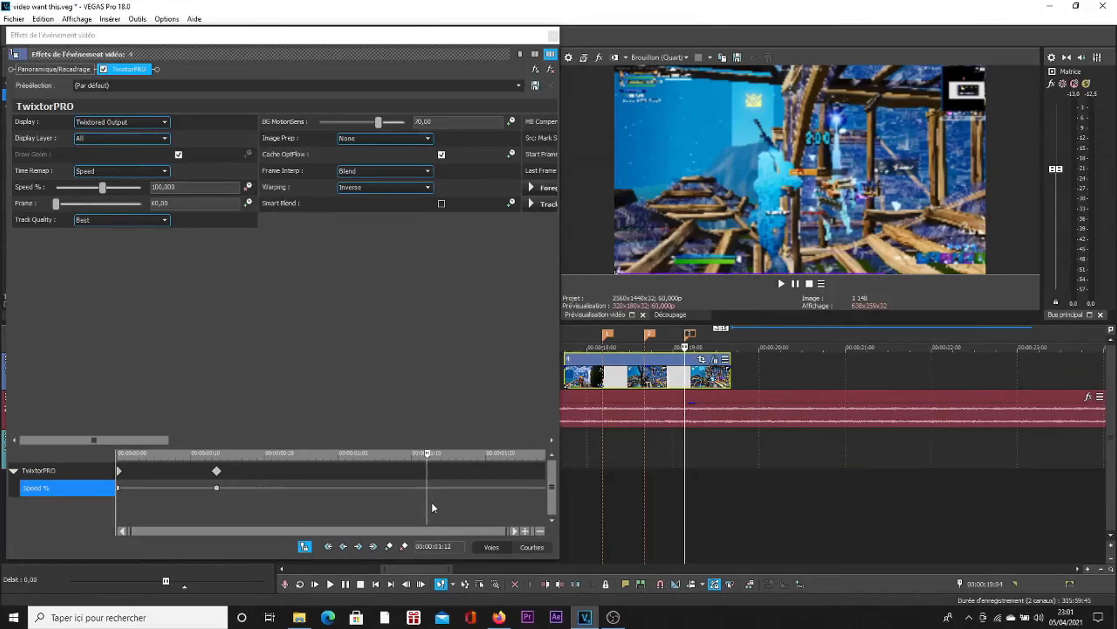
Step: Add a Speed % keyframe at 00:00:00:12, just before the first marker's keyframe, and set it to 10
click(216, 487)
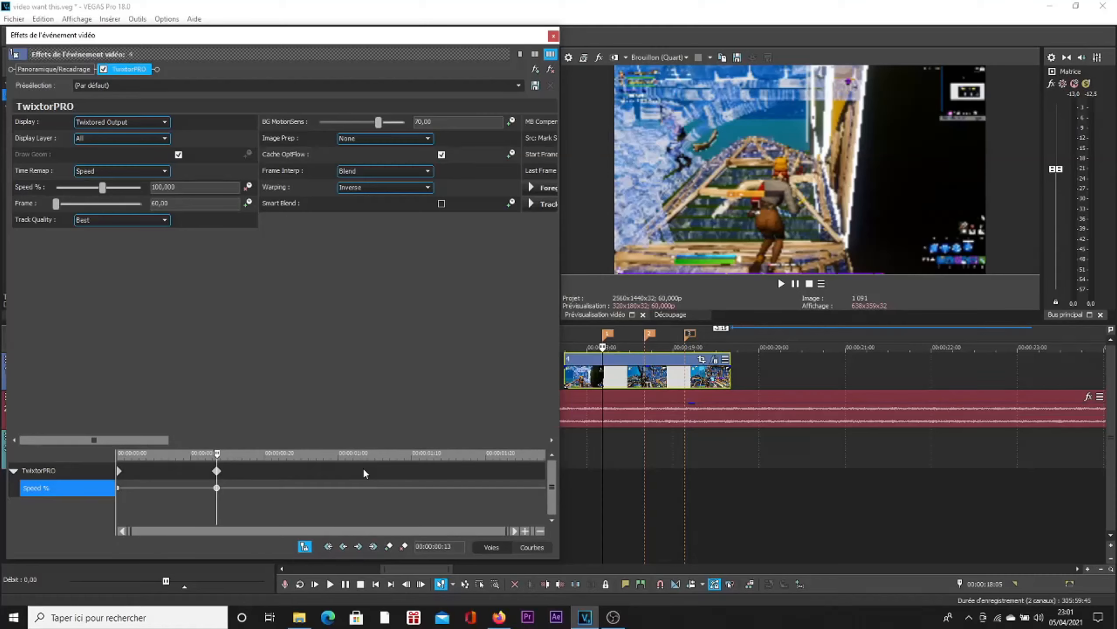
scroll(364, 466, up, 5)
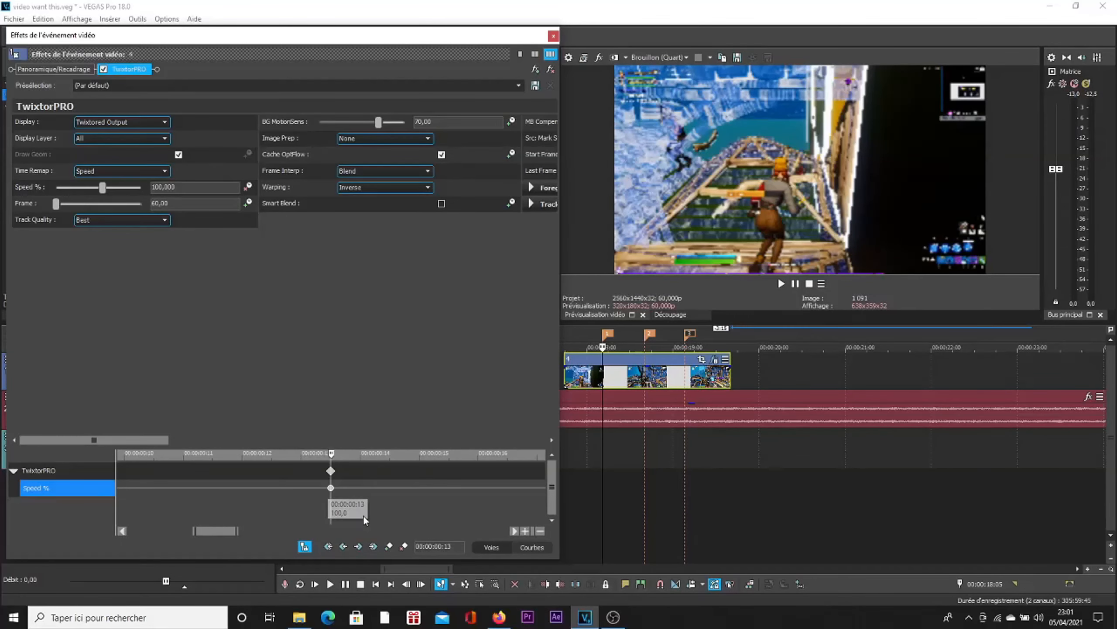
key(Left)
key(Left)
key(Left)
click(389, 546)
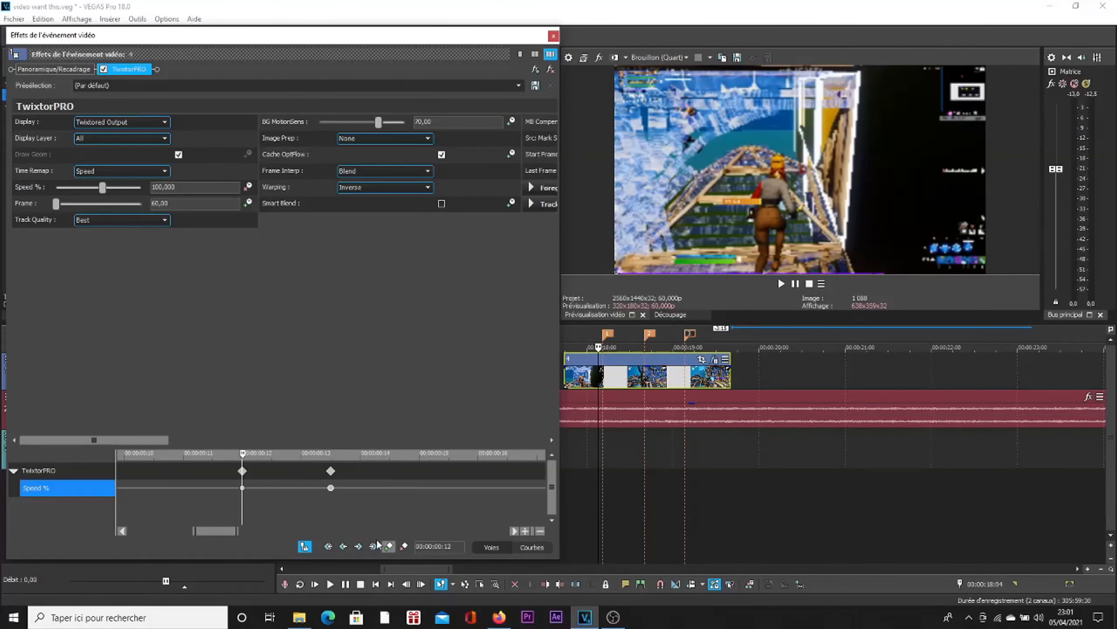
click(243, 488)
scroll(364, 490, down, 3)
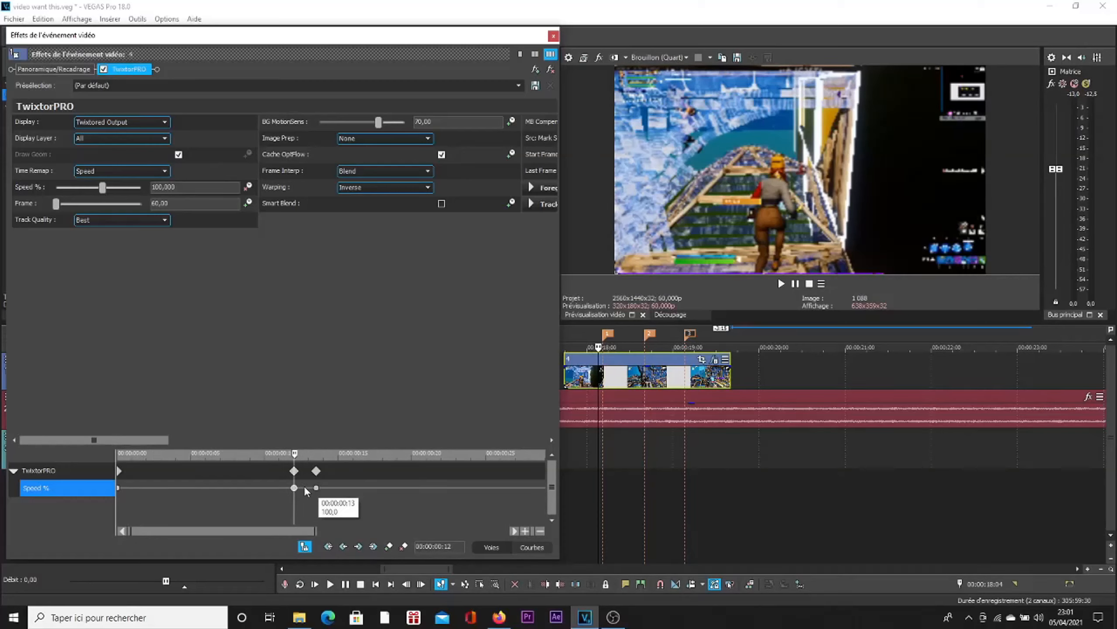
double_click(294, 488)
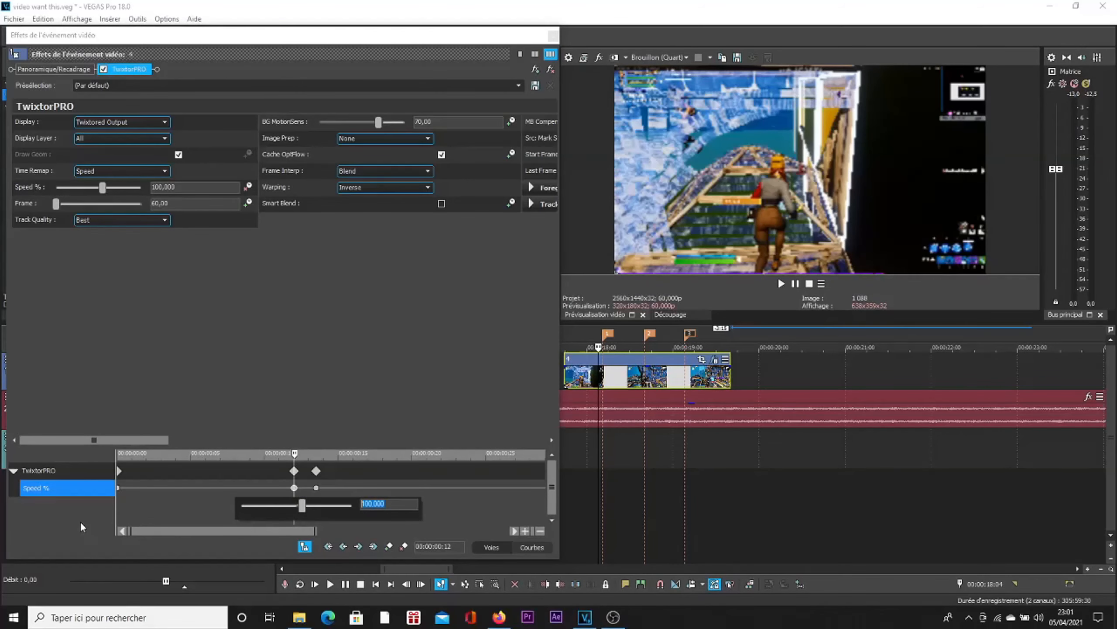
key(Return)
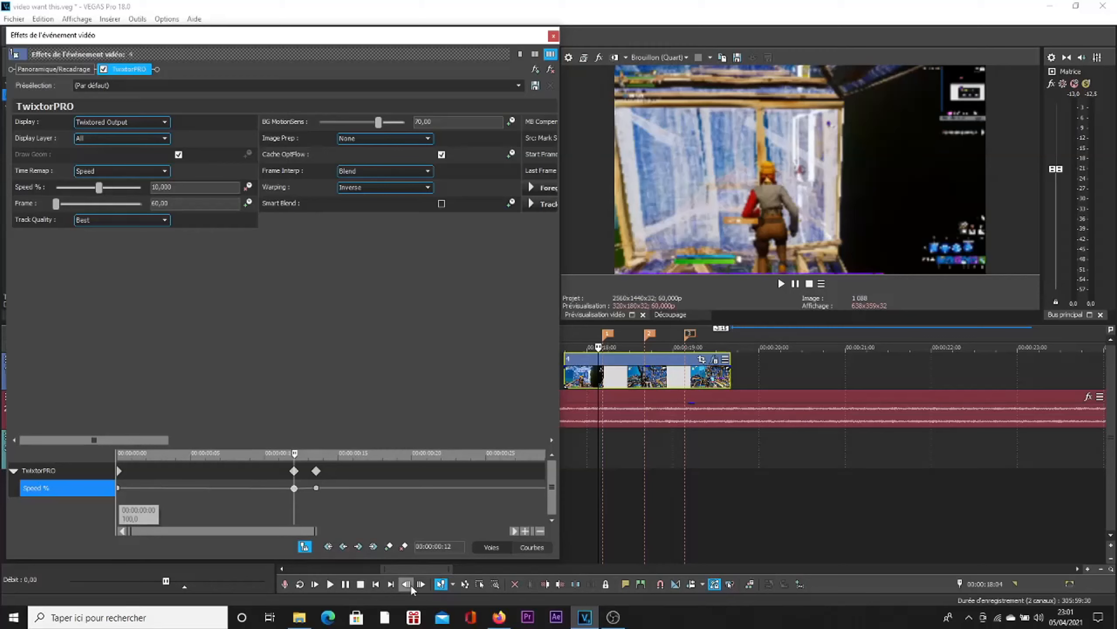
Step: Add an earlier Speed % keyframe at 00:00:00:08 and set it to 100
key(Left)
key(Left)
key(Left)
key(Left)
key(Left)
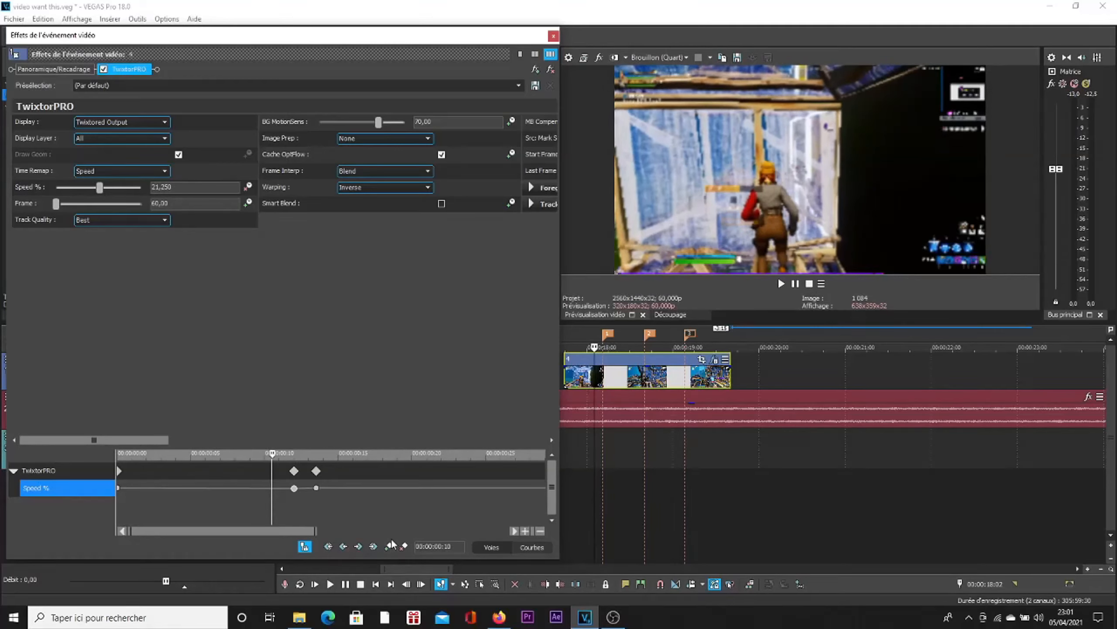
key(Left)
key(Left)
click(390, 547)
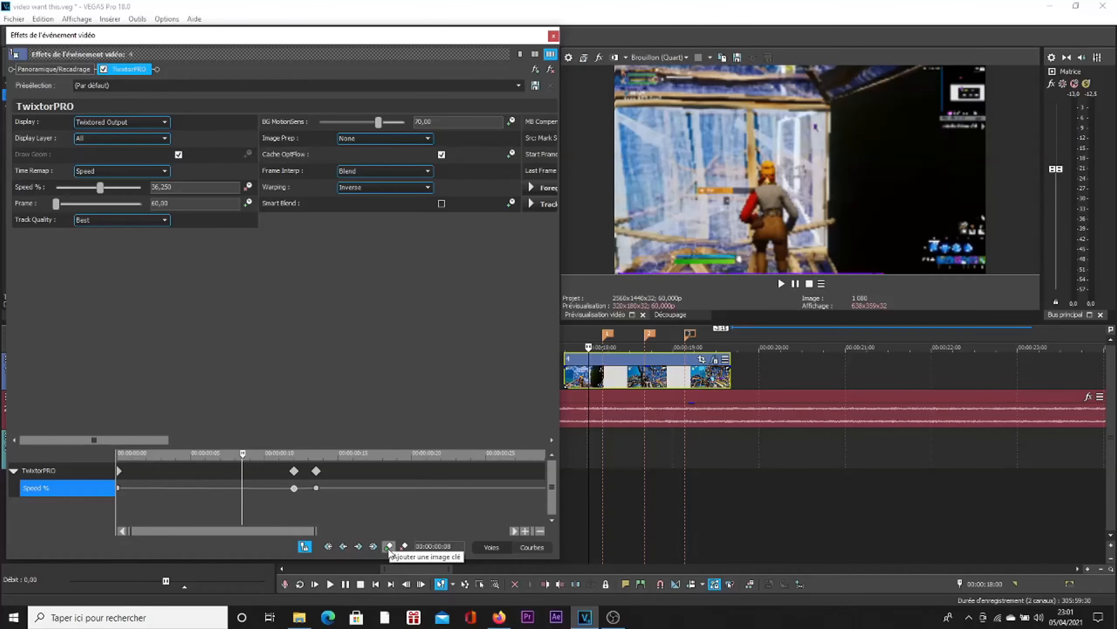
double_click(243, 489)
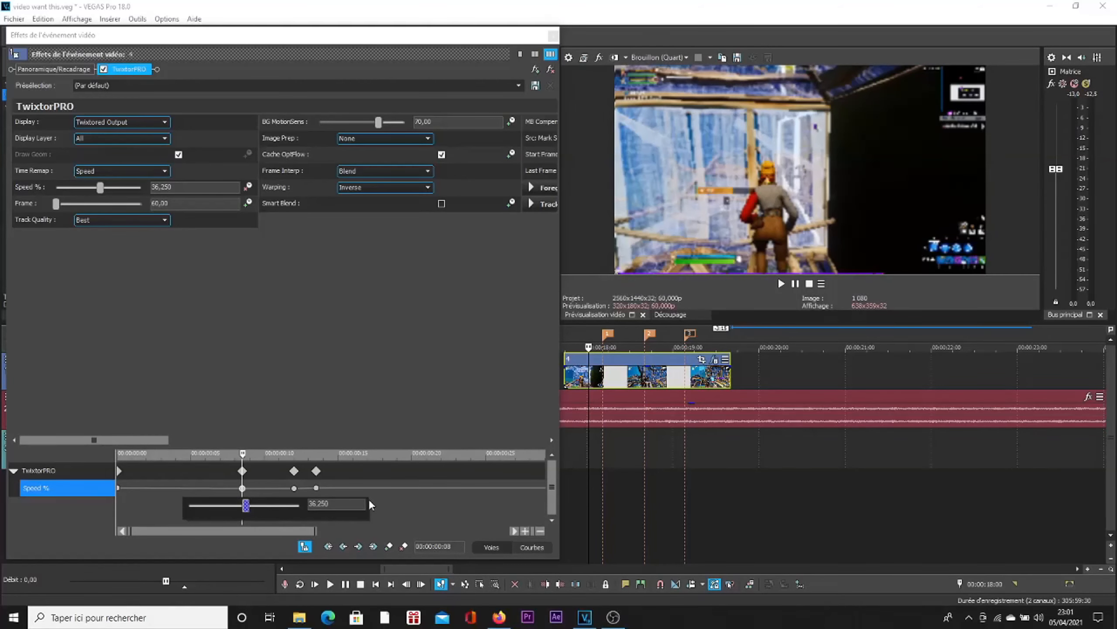
text(100)
key(Return)
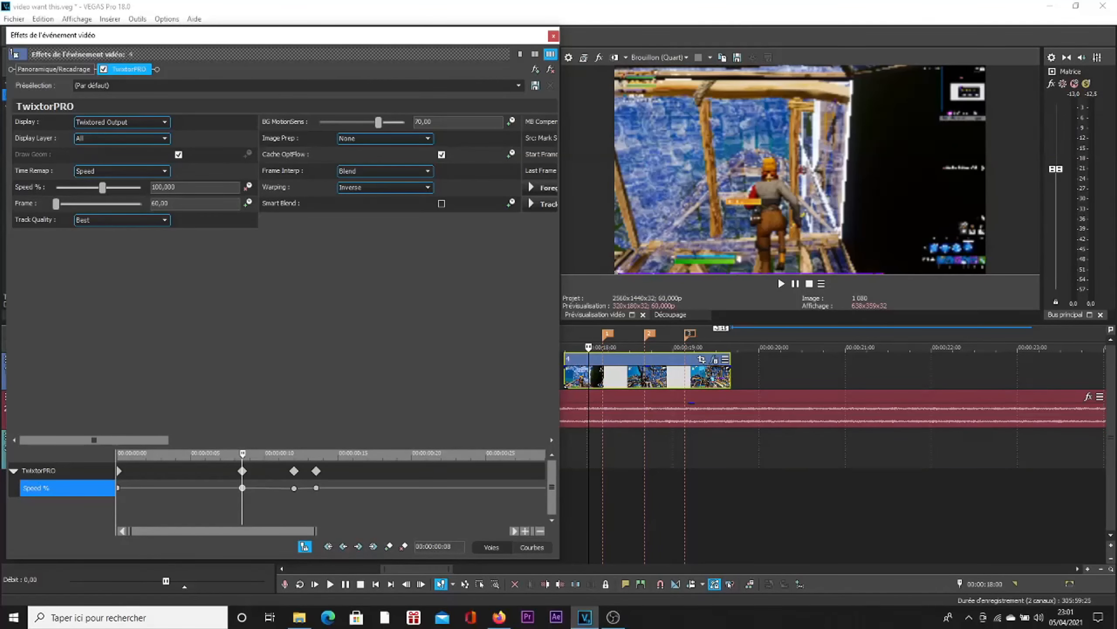
Step: Add a Speed % keyframe at 00:00:00:15, just after the first marker's keyframe, and set it to 10
click(317, 487)
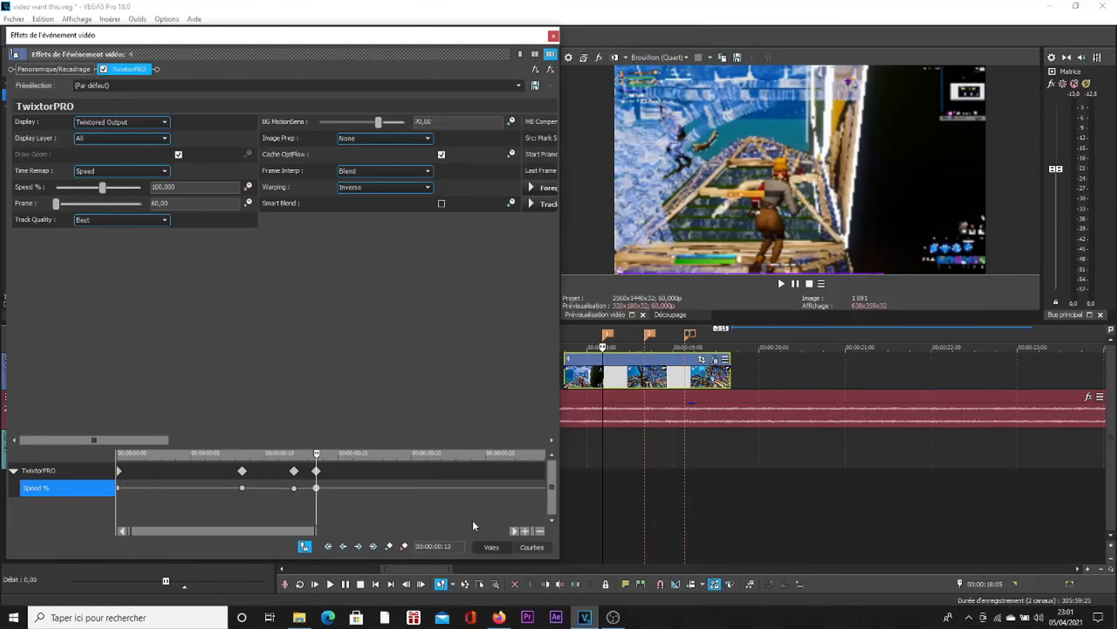
key(Right)
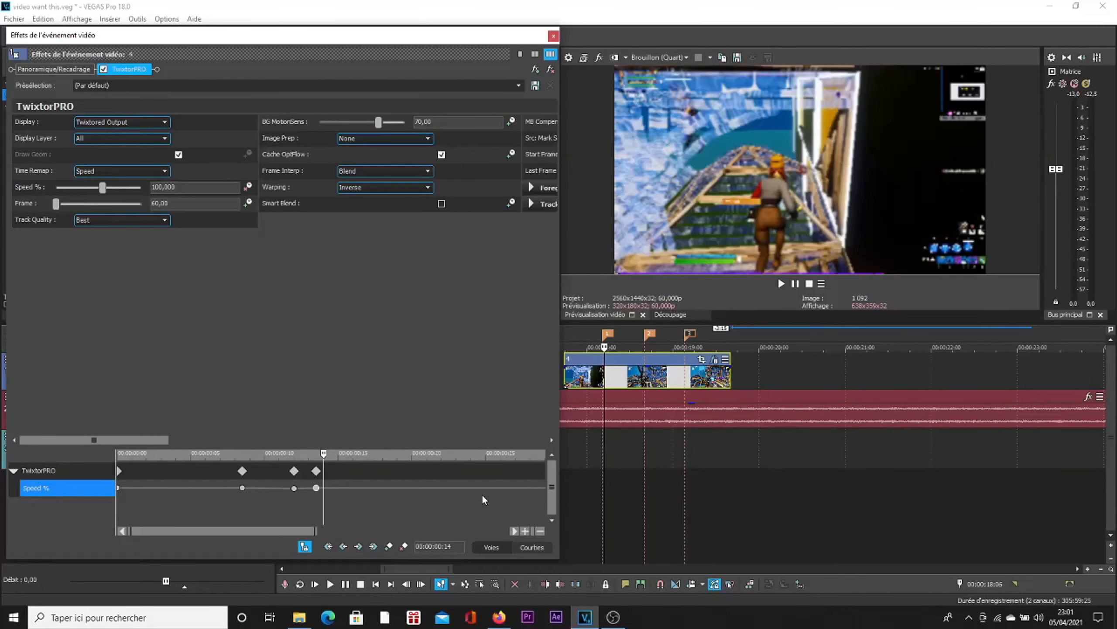
key(Right)
click(388, 546)
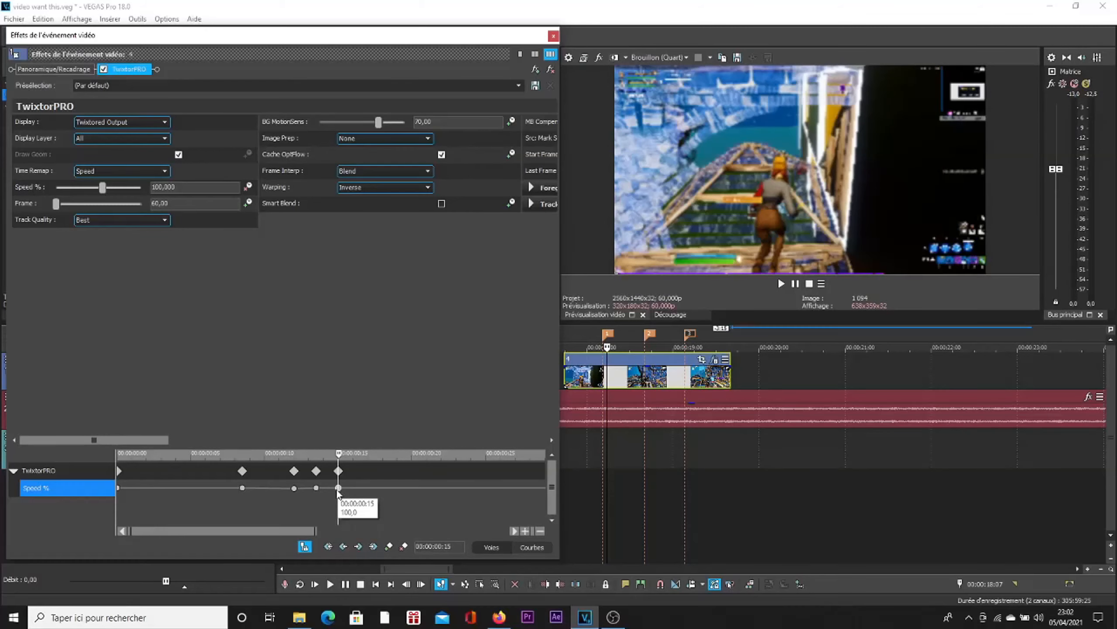
double_click(338, 488)
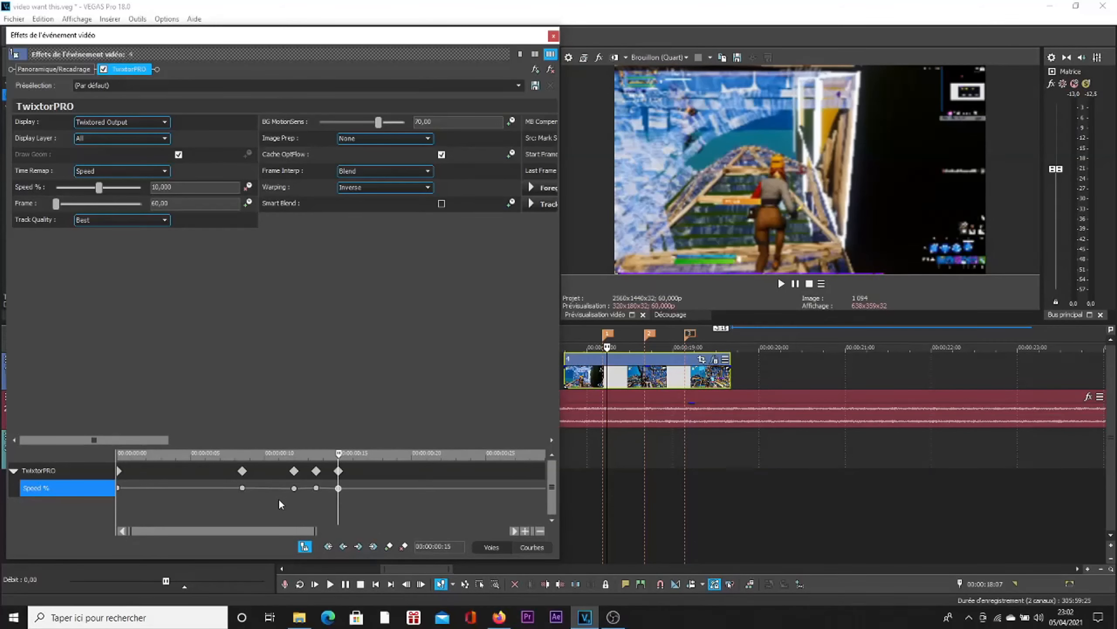
Step: Set the Speed % keyframe at the first marker (00:00:00:13) to 450
click(316, 488)
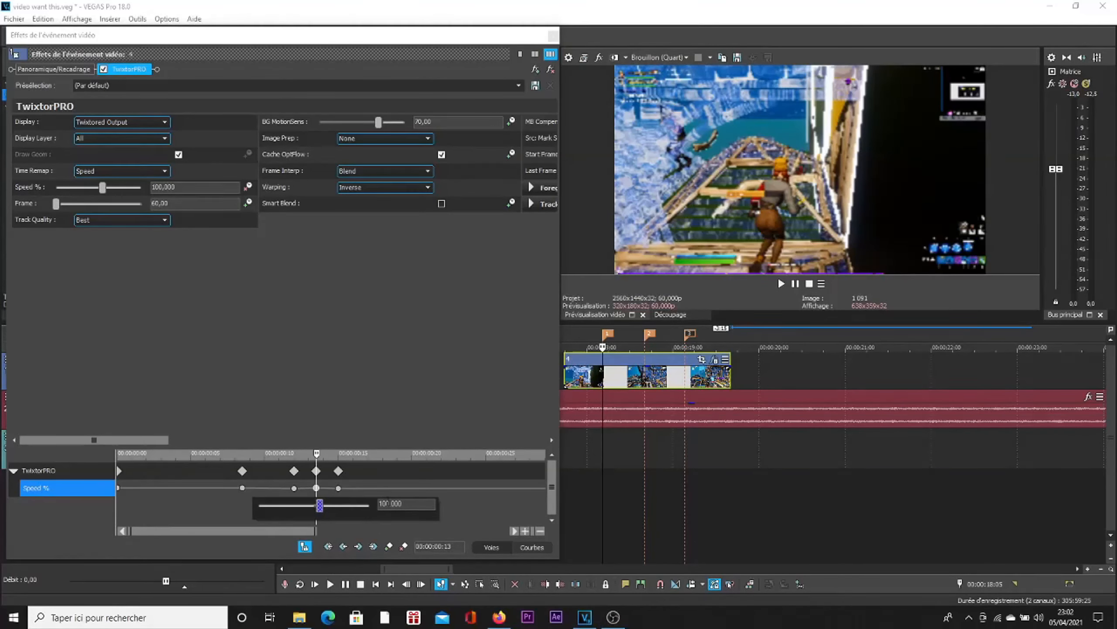
text(450)
key(Return)
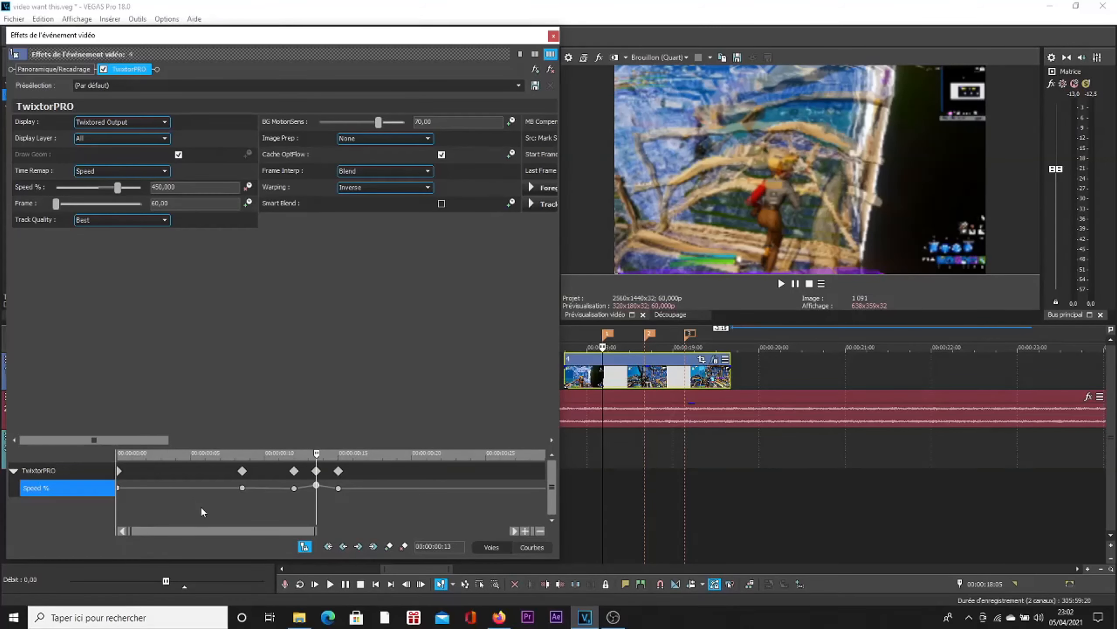
Step: Add a Speed % keyframe at the second timeline marker and return to the keyframe at 00:00:00:15
scroll(380, 520, down, 2)
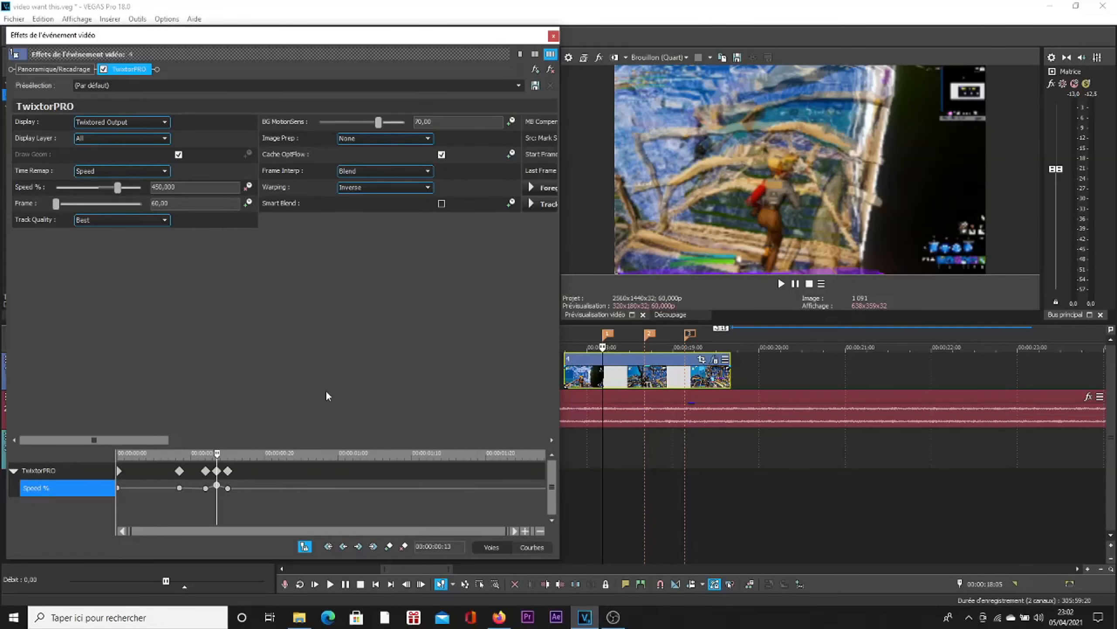
click(650, 337)
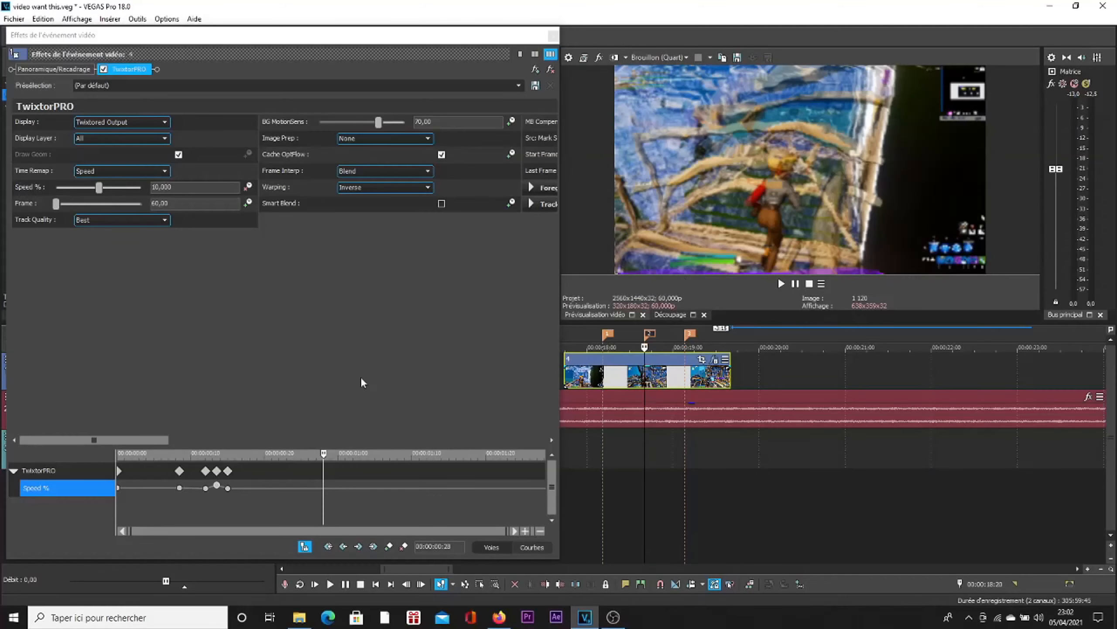
click(389, 547)
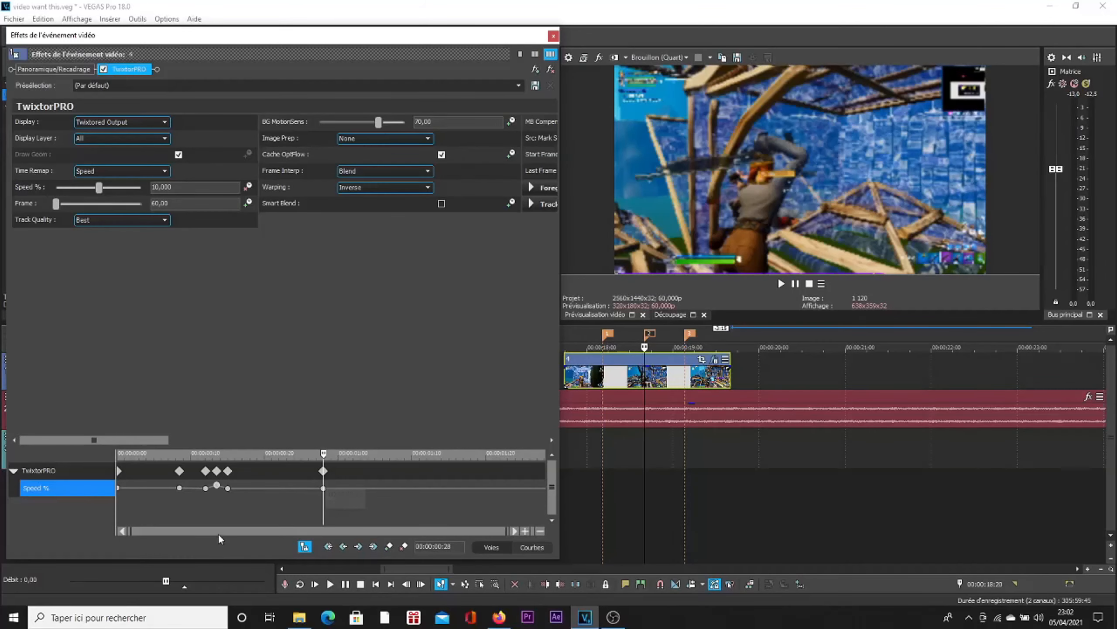
click(228, 488)
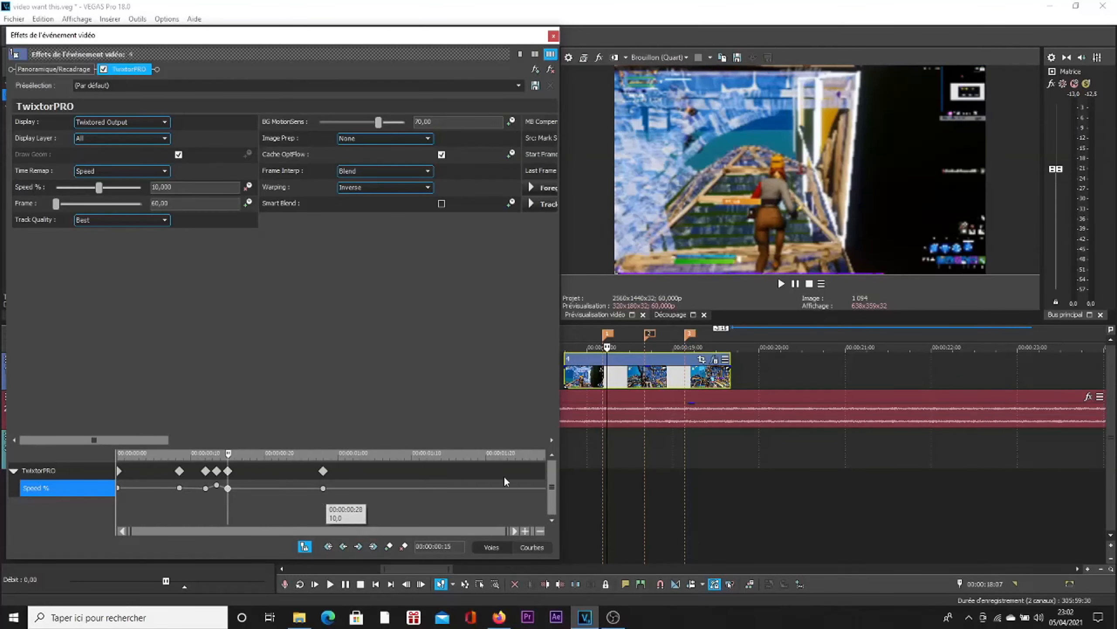
Step: Copy the three Speed % keyframes around the first marker onto the second marker at 00:00:00:28
scroll(290, 495, up, 3)
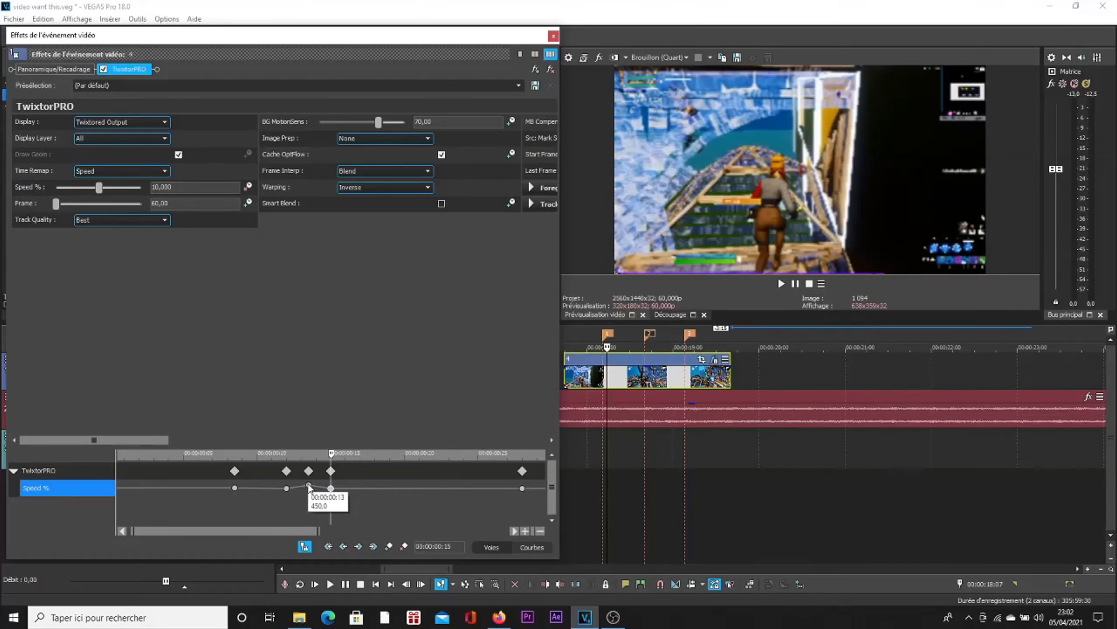
click(286, 488)
scroll(308, 502, down, 3)
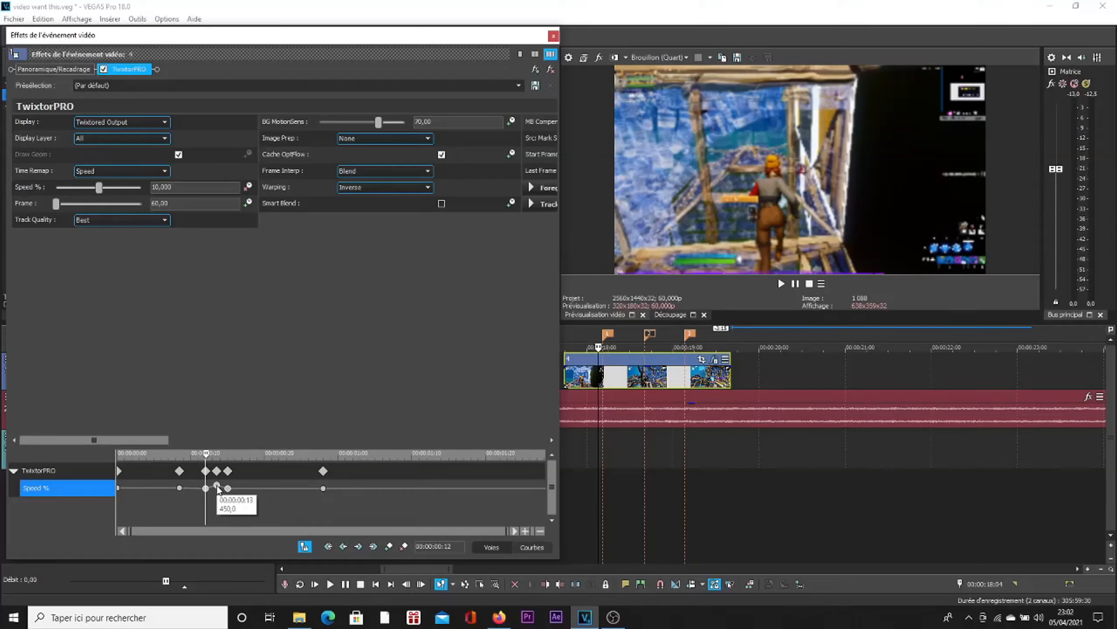
drag(217, 486, 324, 492)
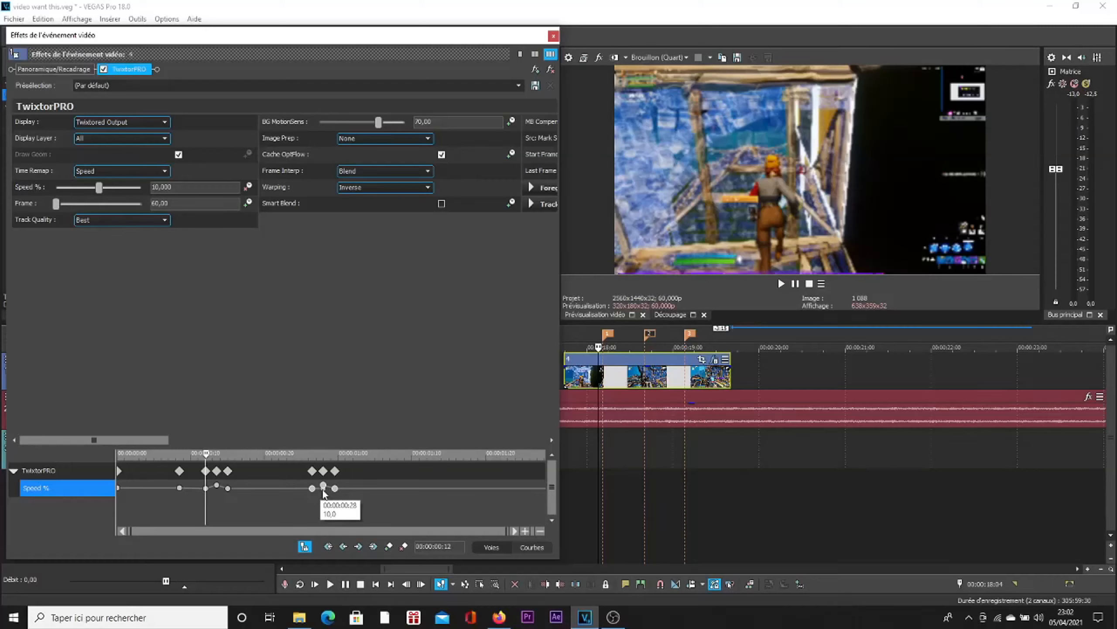
Step: Delete the leftover Speed % keyframe with value 10 at 00:00:00:28, under the copied speed burst
click(323, 488)
scroll(361, 494, up, 5)
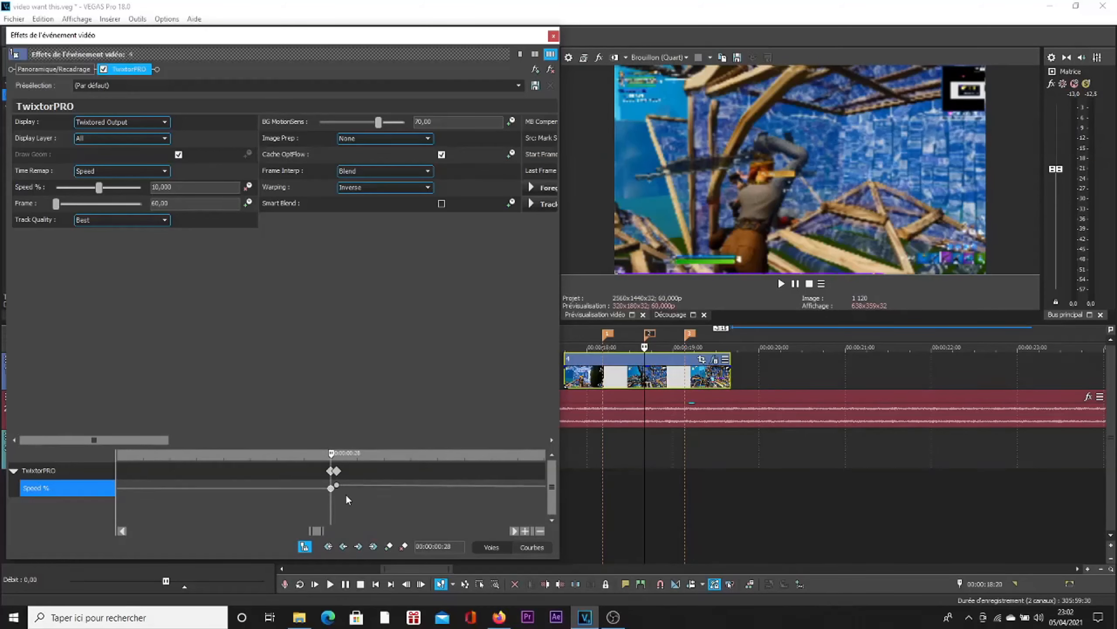
mouse_move(332, 492)
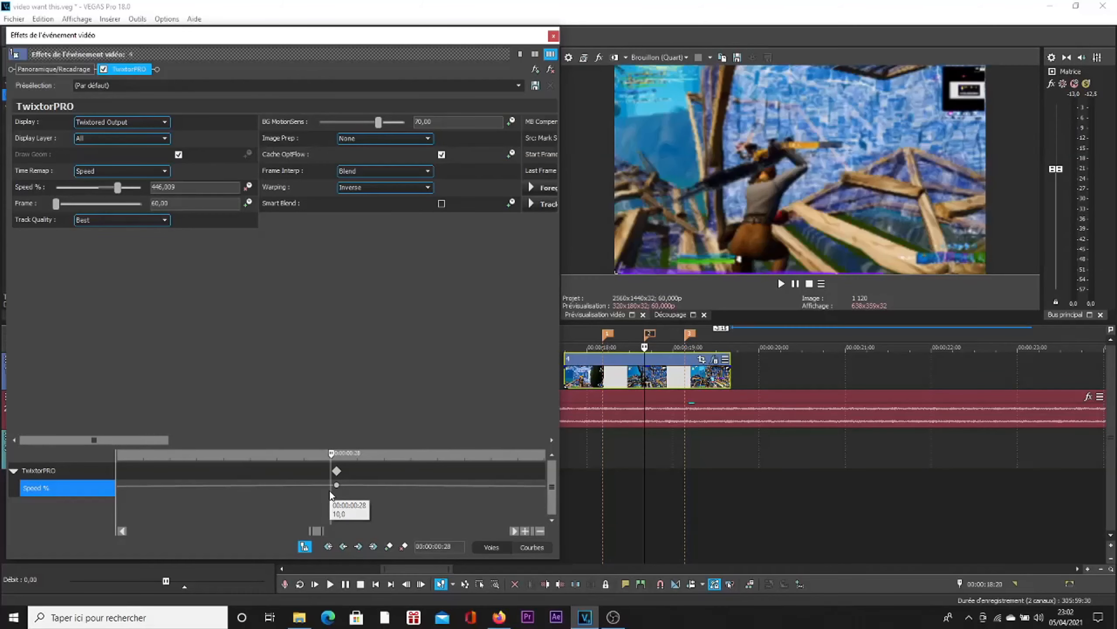
scroll(331, 492, down, 5)
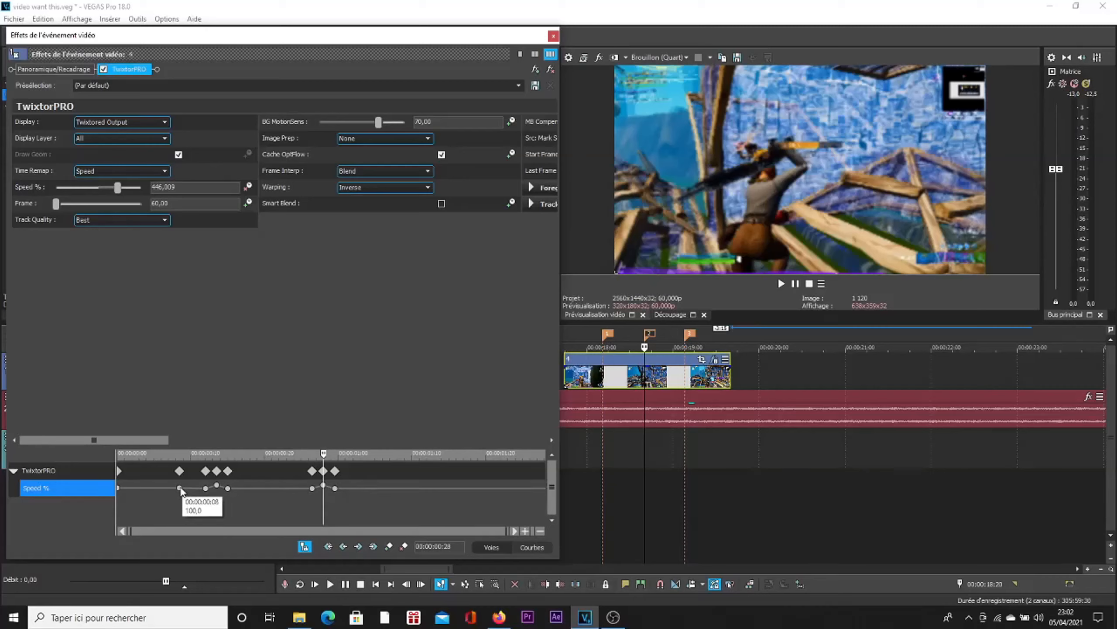
click(160, 488)
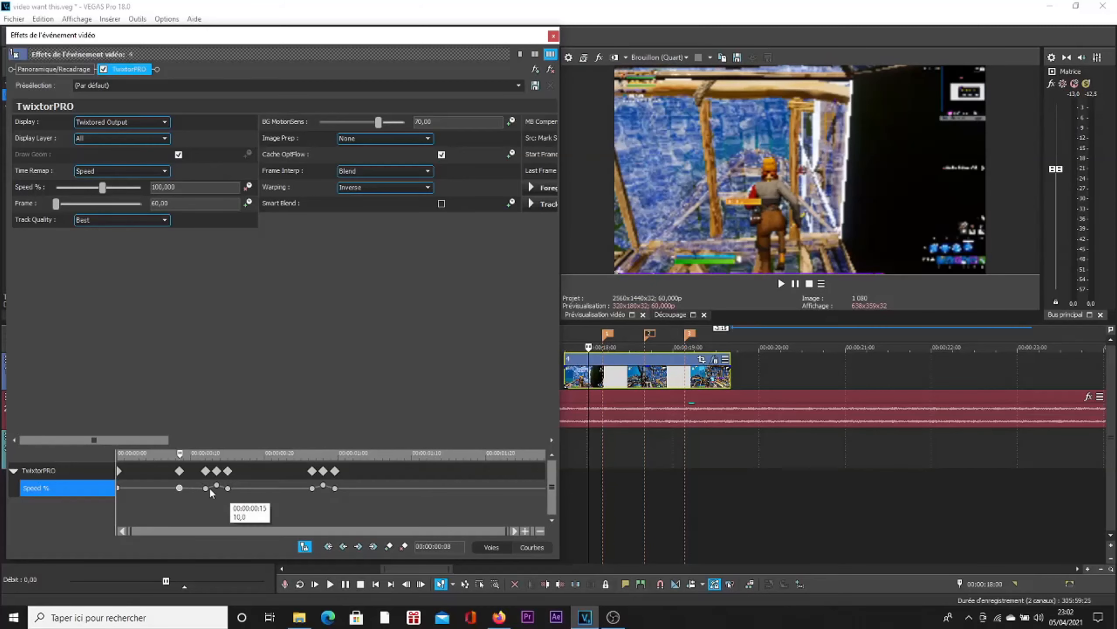
click(180, 487)
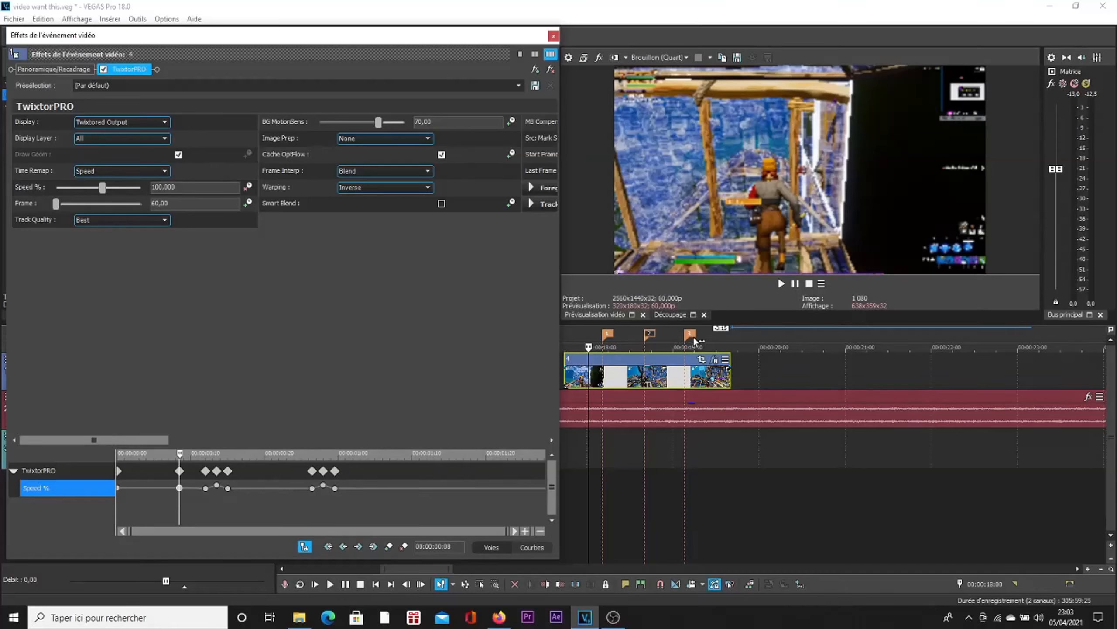
Step: Add Speed % keyframes at the third timeline marker (00:00:01:12) and two frames before it at 00:00:01:10
click(693, 338)
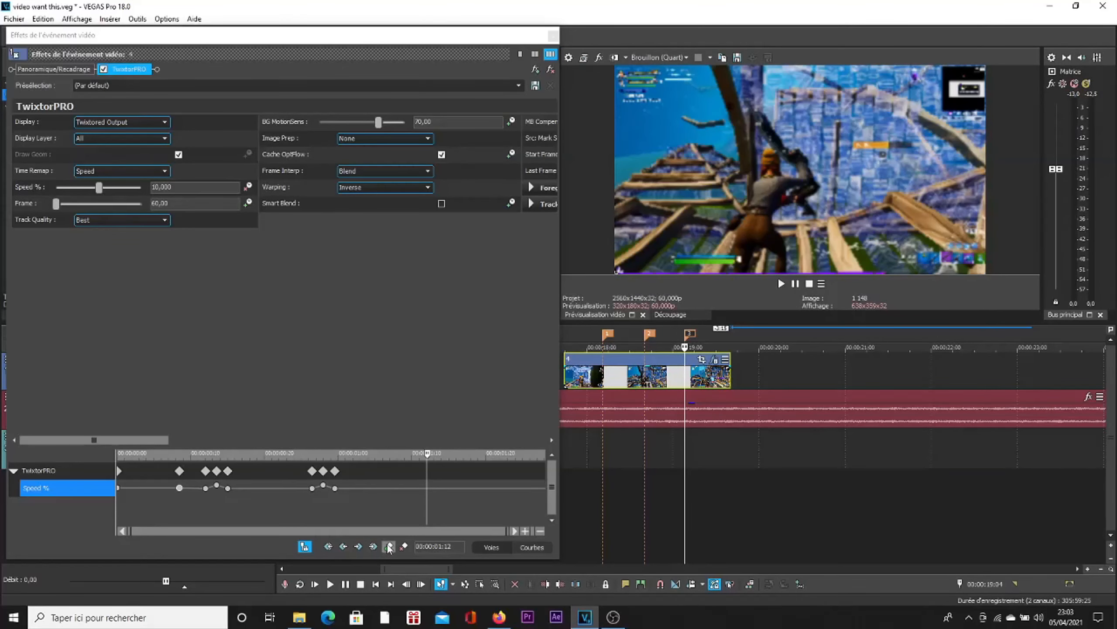
click(389, 546)
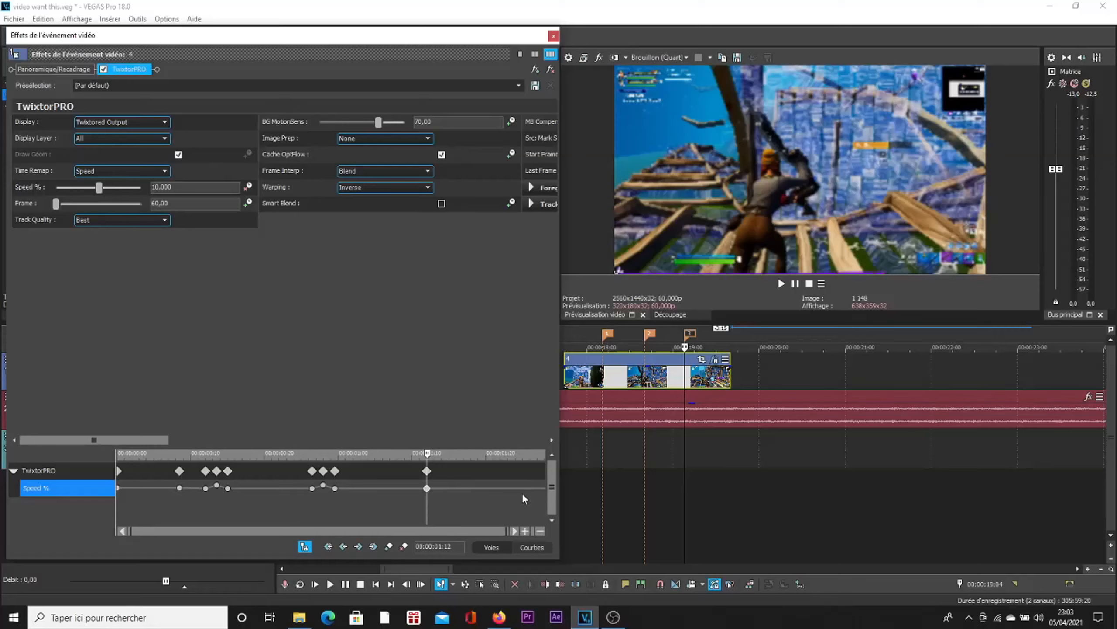
key(Left)
key(Left)
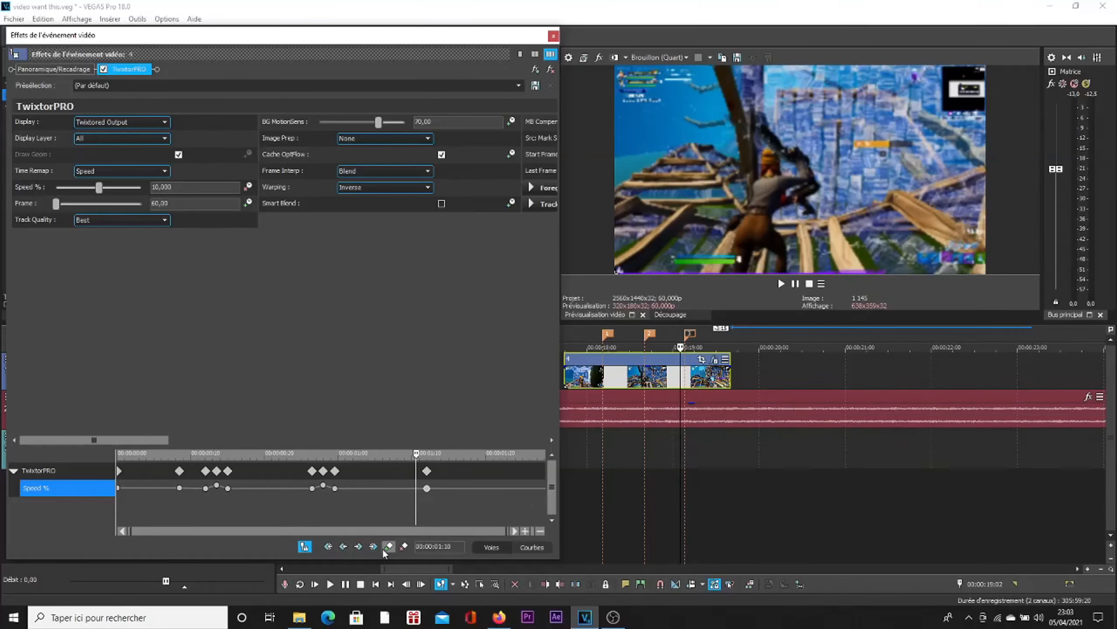
click(389, 546)
Step: Add a Speed % keyframe at 00:00:01:14, two frames after the third marker's keyframe
click(427, 488)
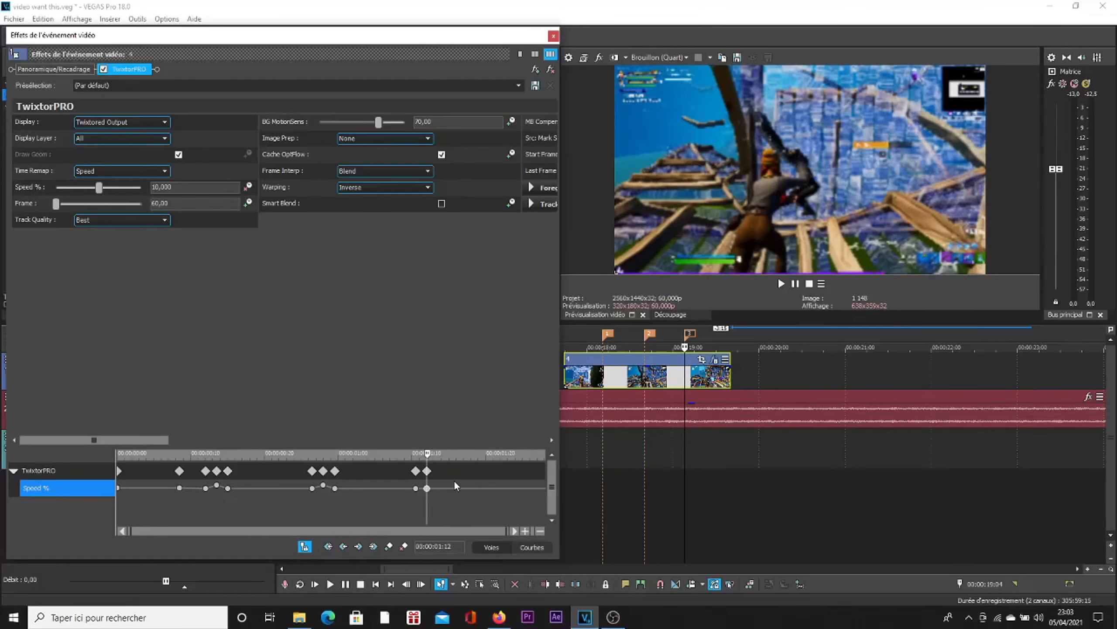
key(Right)
key(Right)
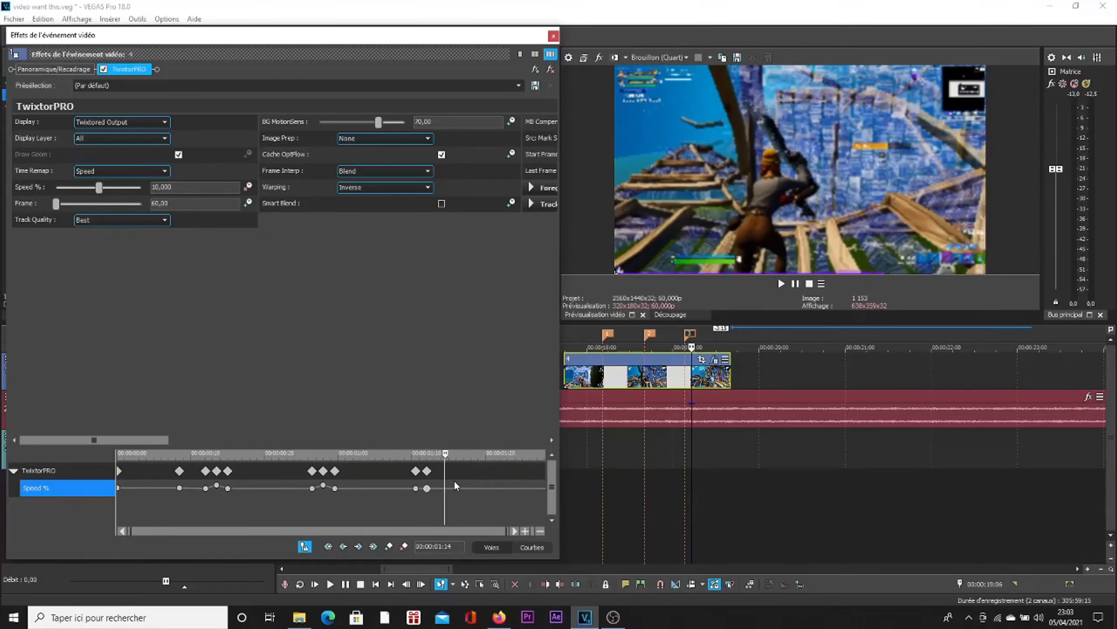
click(389, 547)
Step: Set the Speed % keyframe at 00:00:01:10, just before the third marker, to 30
scroll(433, 500, up, 3)
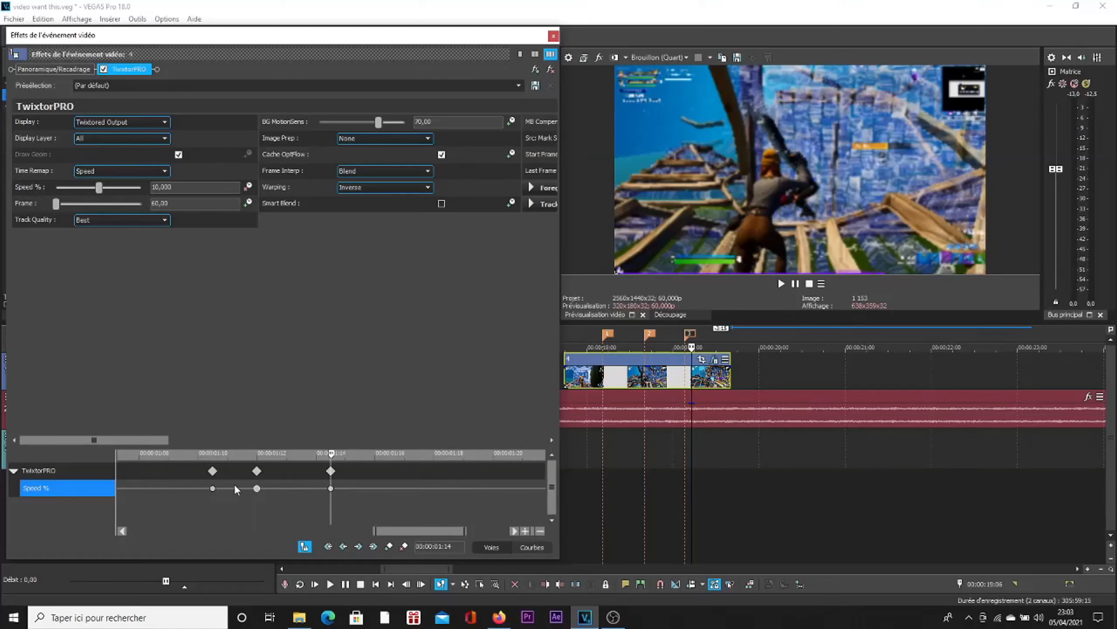
double_click(213, 488)
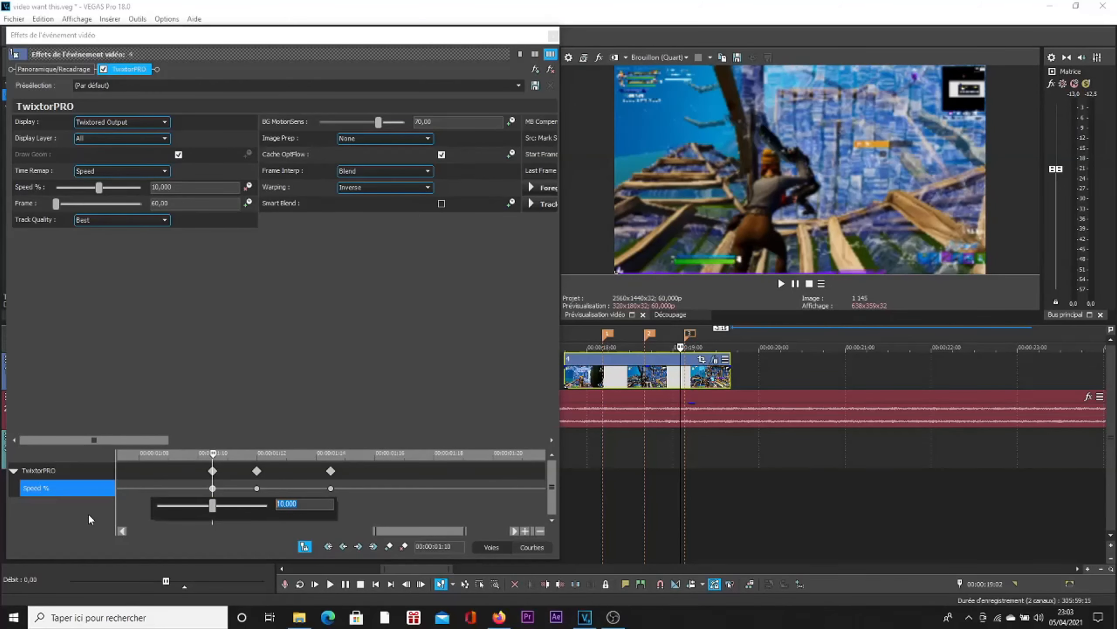
text(30)
key(Return)
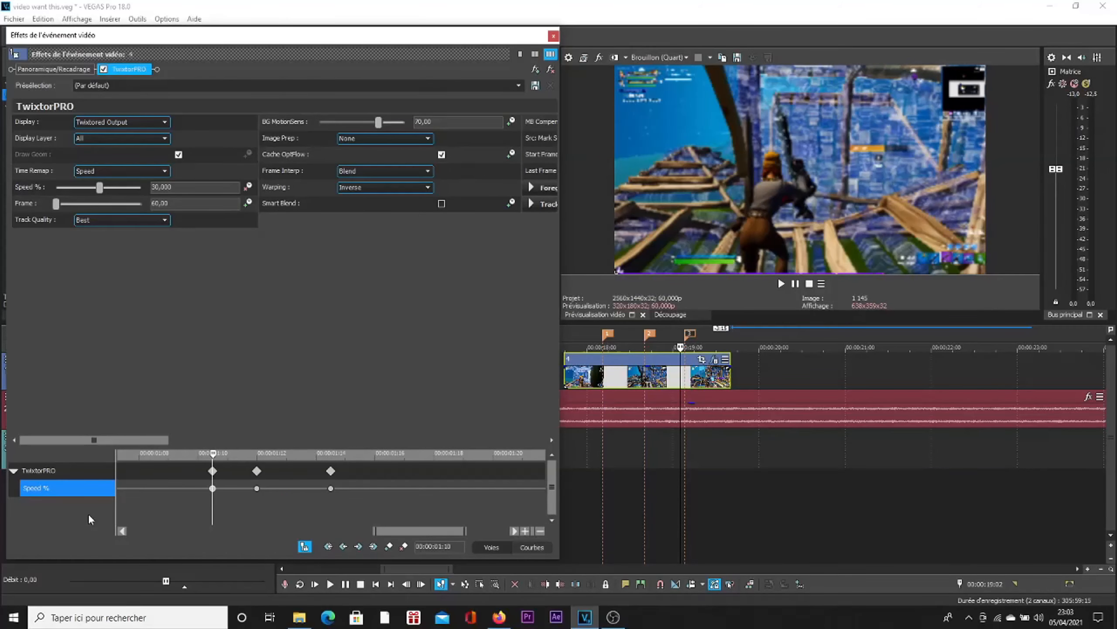
Step: Set the Speed % keyframe at the third marker (00:00:01:12) to 650
double_click(257, 488)
double_click(257, 488)
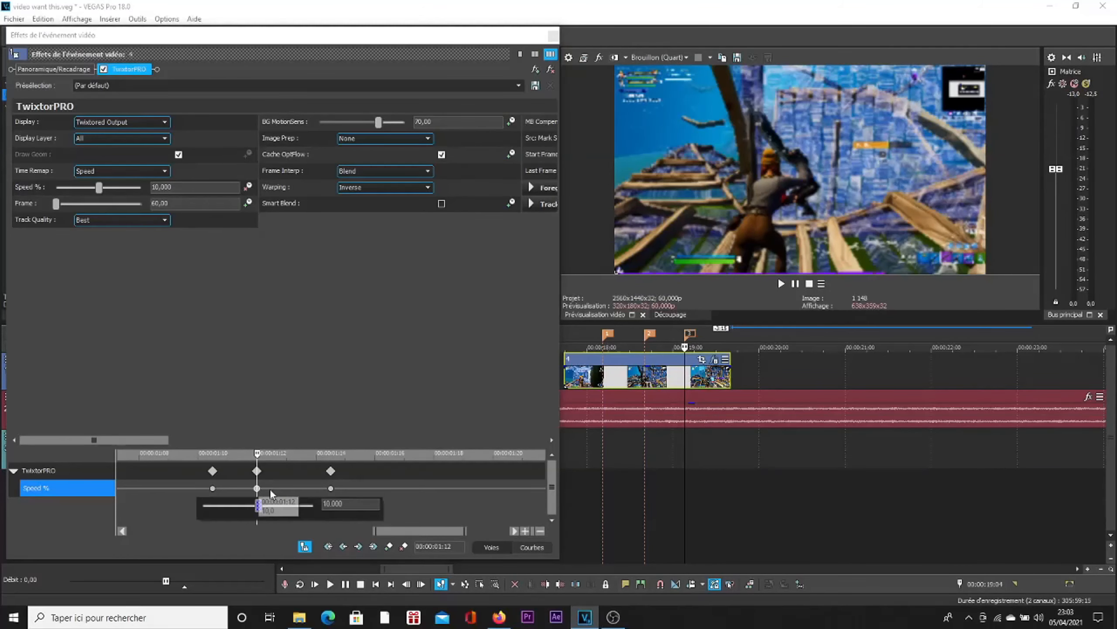
text(650)
key(Return)
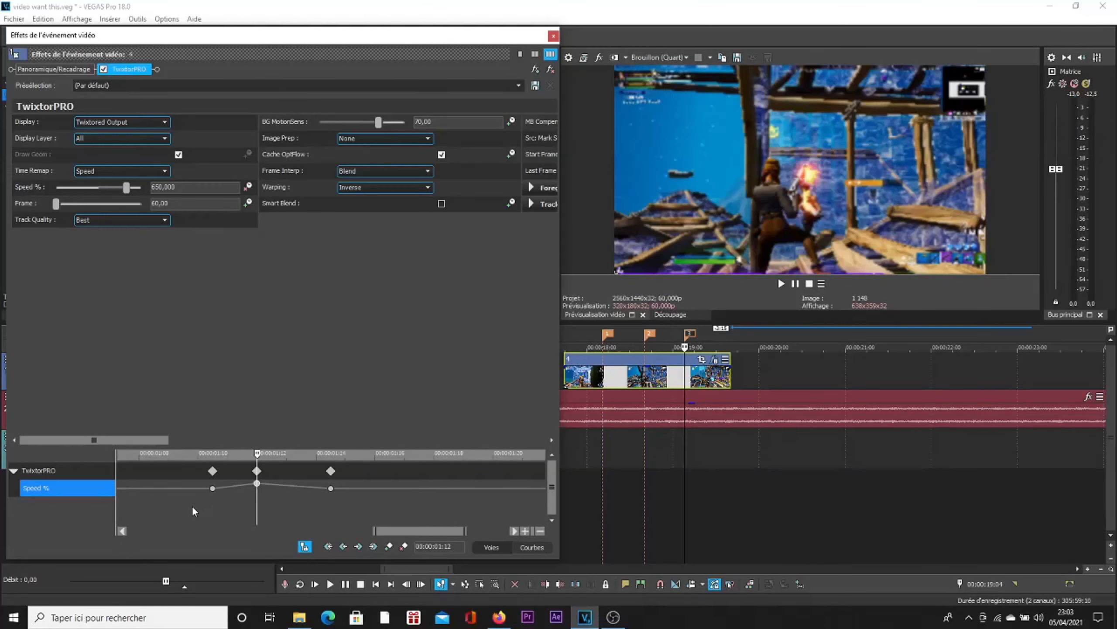
Step: Change the interpolation to Fondu rapide on the third marker's Speed % keyframe and to Fondu lent on the one at 00:00:01:10
right_click(257, 482)
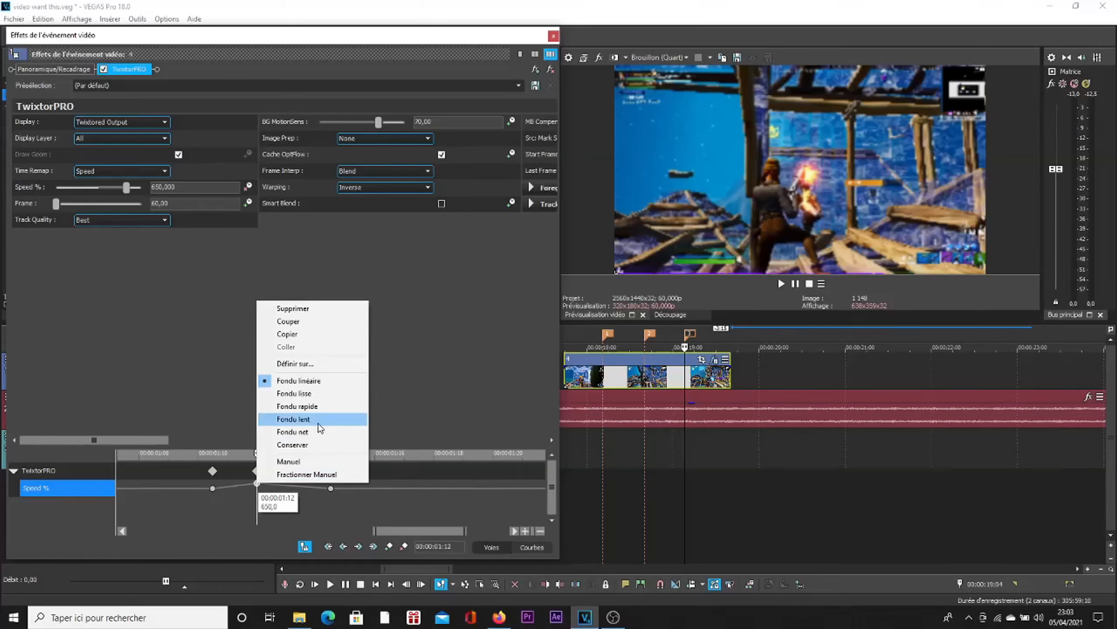
click(317, 406)
click(212, 488)
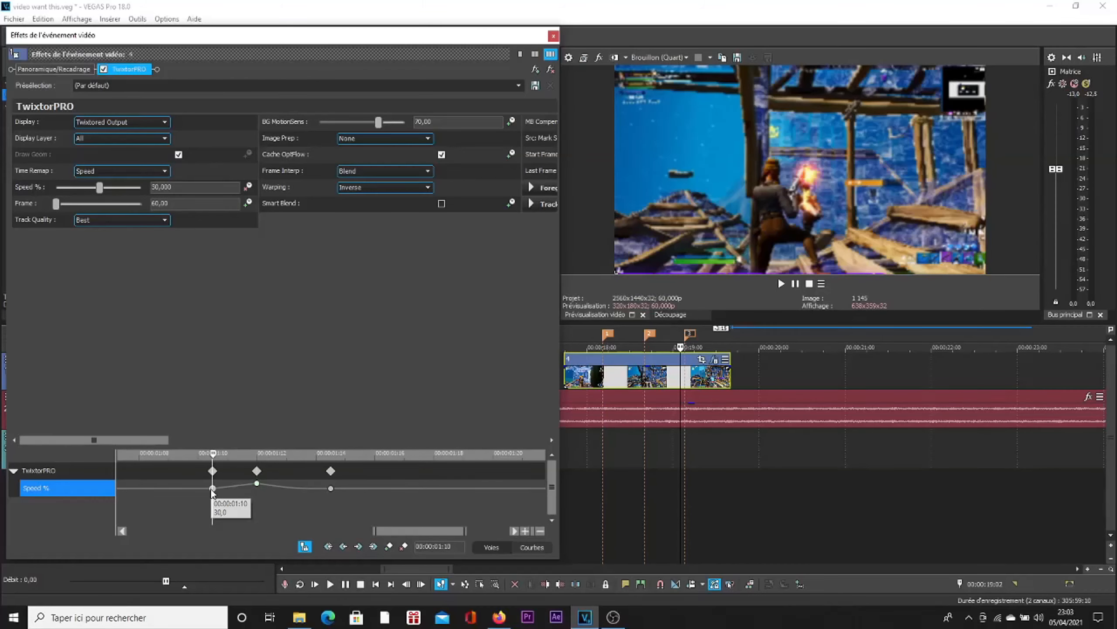
right_click(213, 488)
click(259, 424)
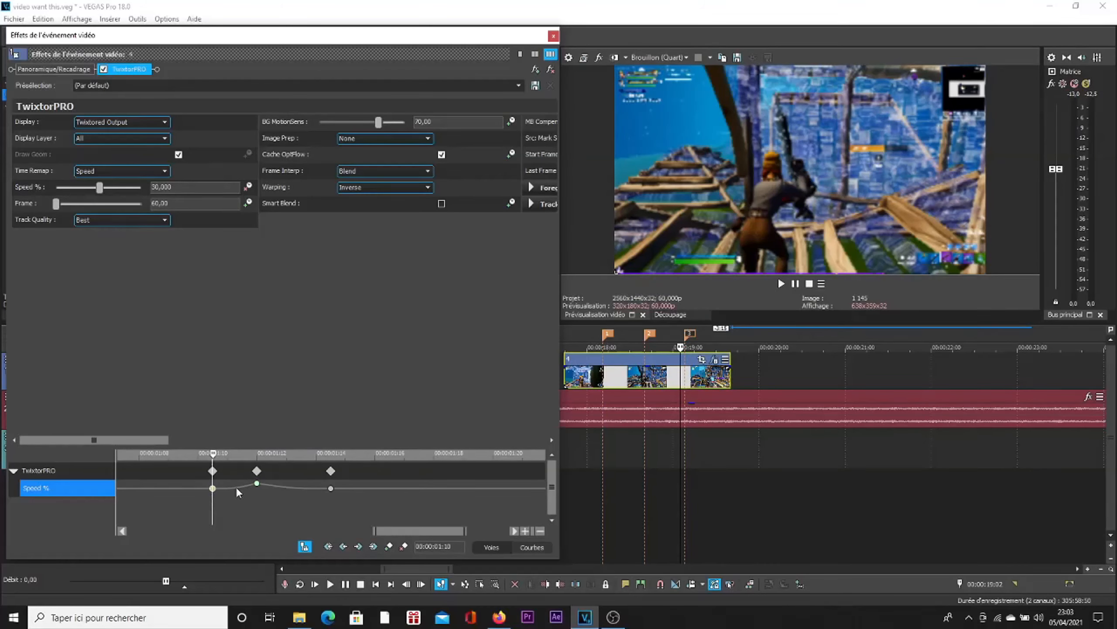
right_click(258, 483)
click(357, 433)
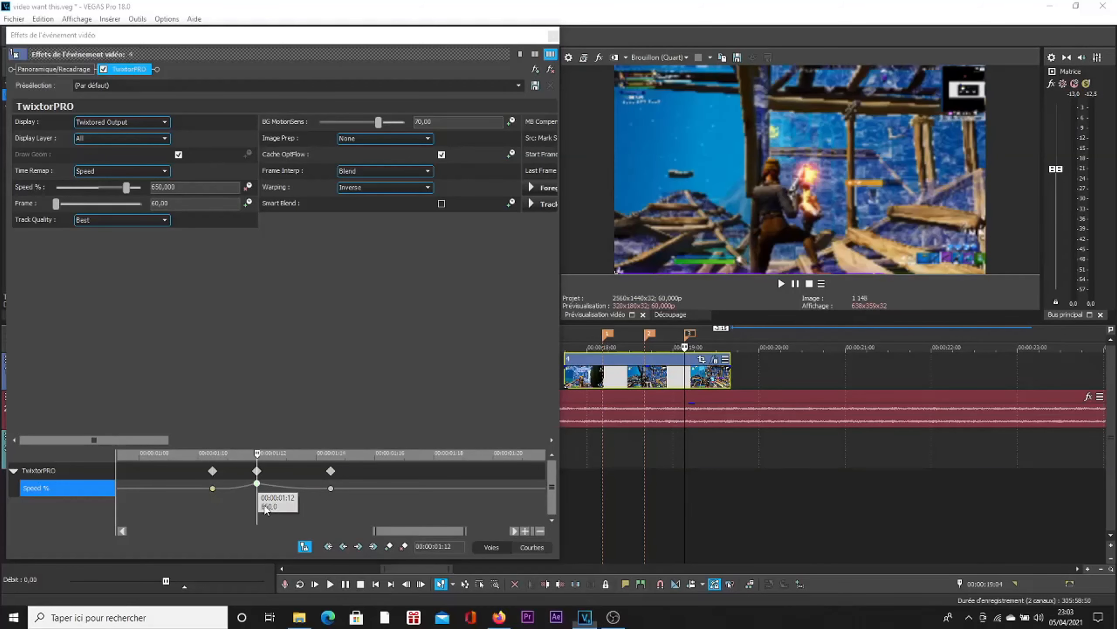
Step: Set the Speed % keyframe at 00:00:01:14 to 30 and close the event effects window
click(331, 488)
double_click(331, 488)
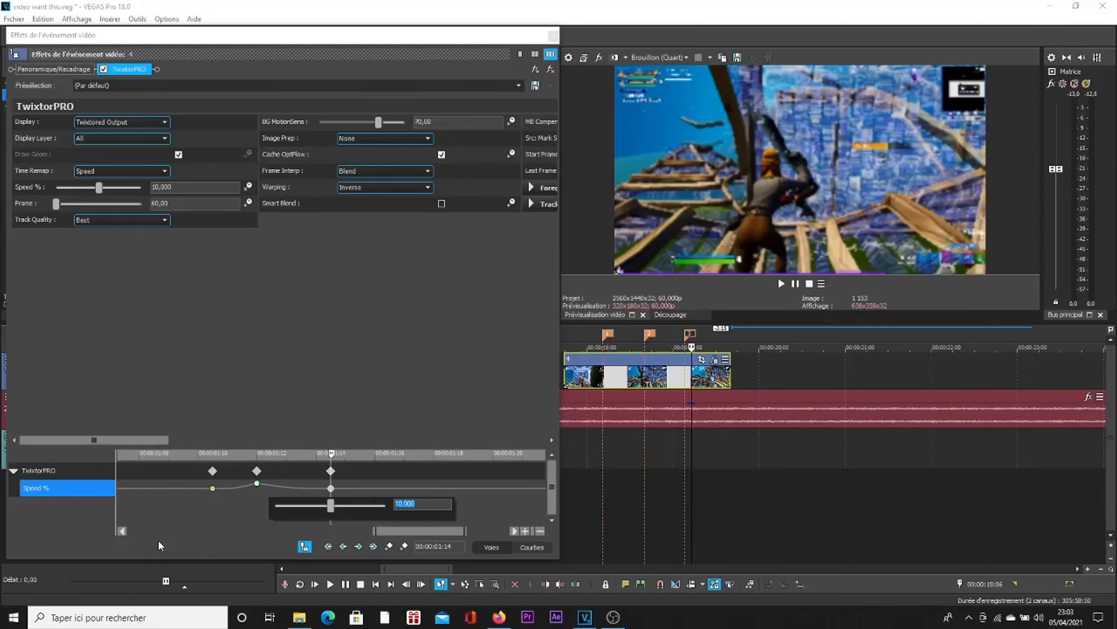
text(30)
key(Return)
scroll(311, 498, down, 2)
scroll(312, 498, down, 2)
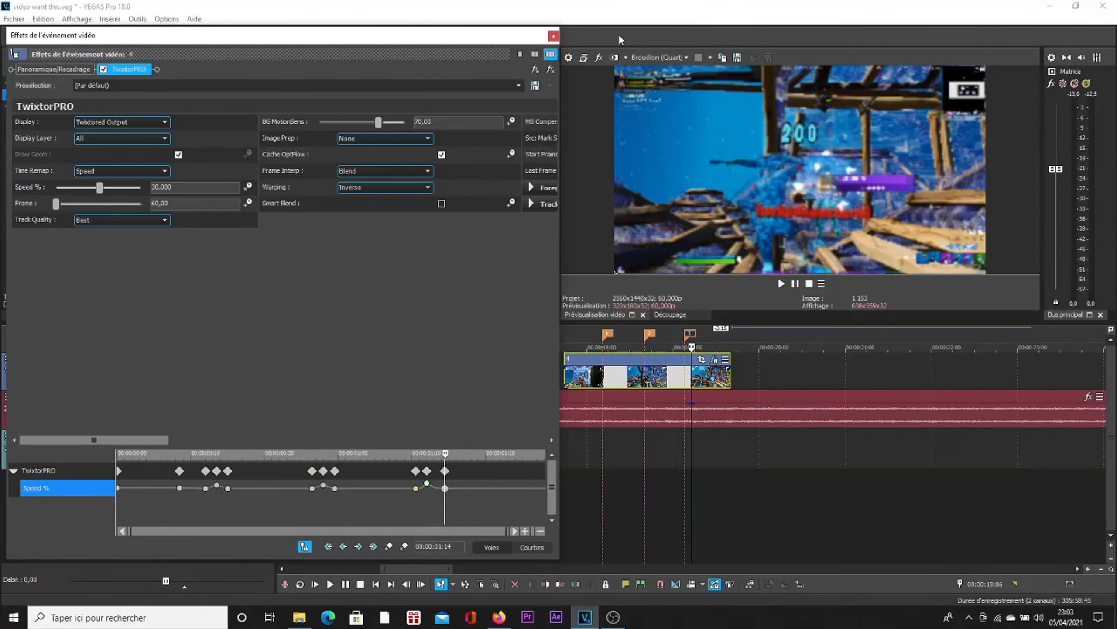
click(553, 36)
Step: Play the clip from just before the first marker and step through the frames around that marker to check the speed change
click(589, 334)
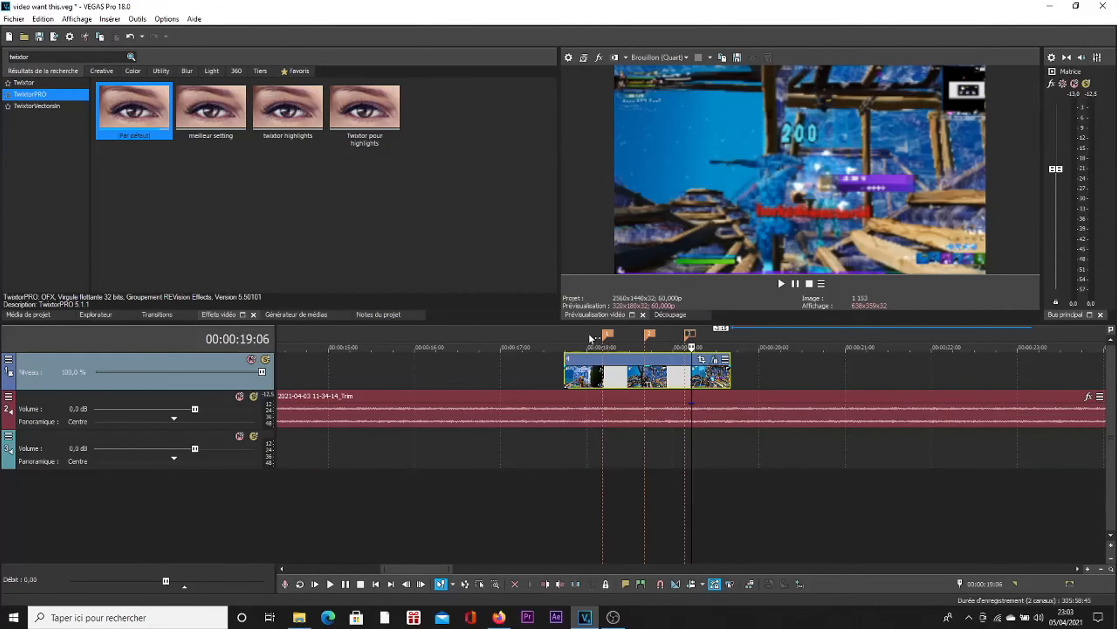
key(space)
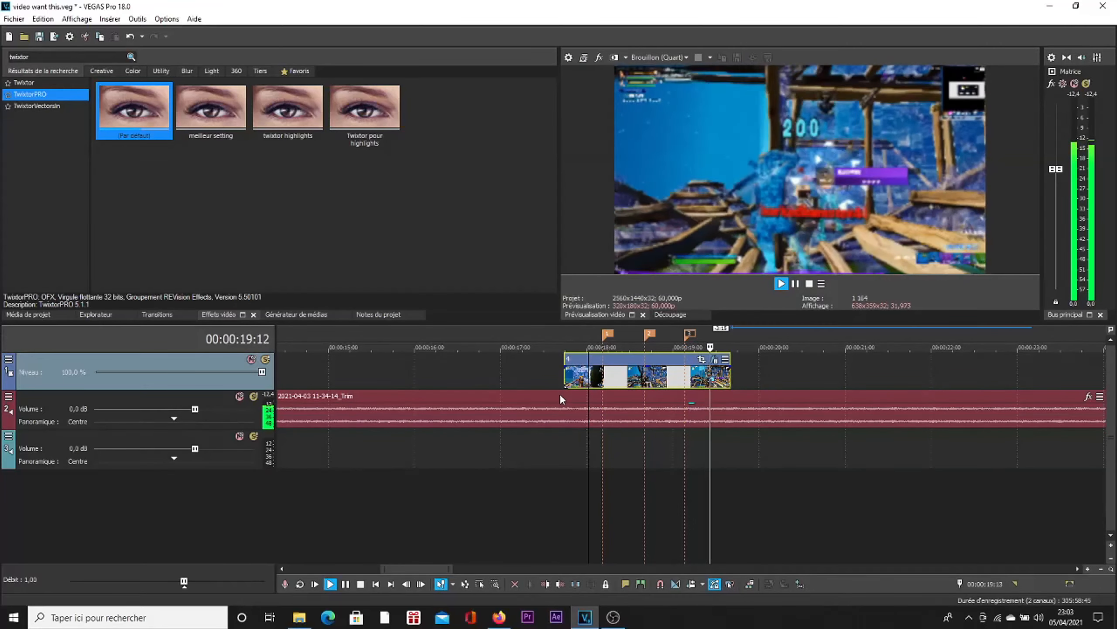
click(606, 396)
key(space)
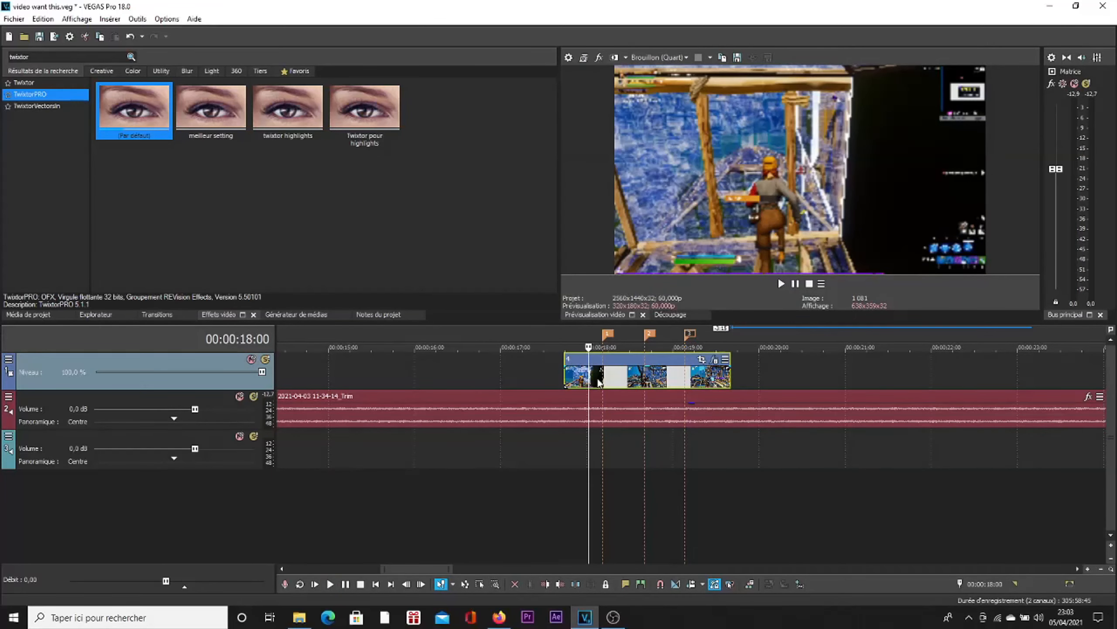
click(597, 379)
click(600, 380)
click(604, 380)
key(space)
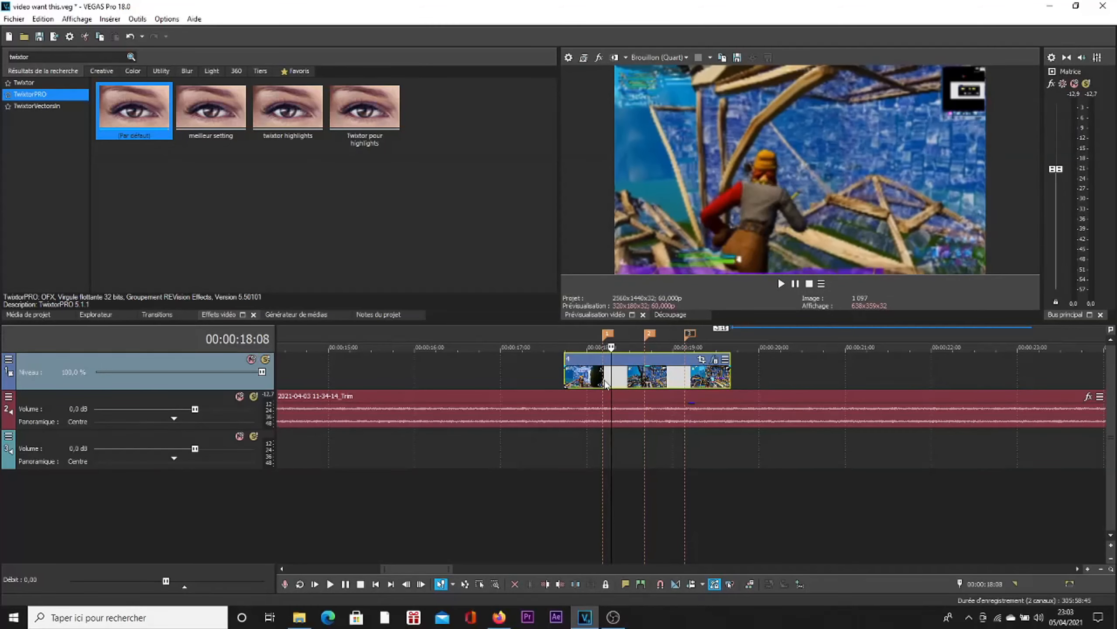
click(605, 384)
key(Left)
key(Left)
key(Left)
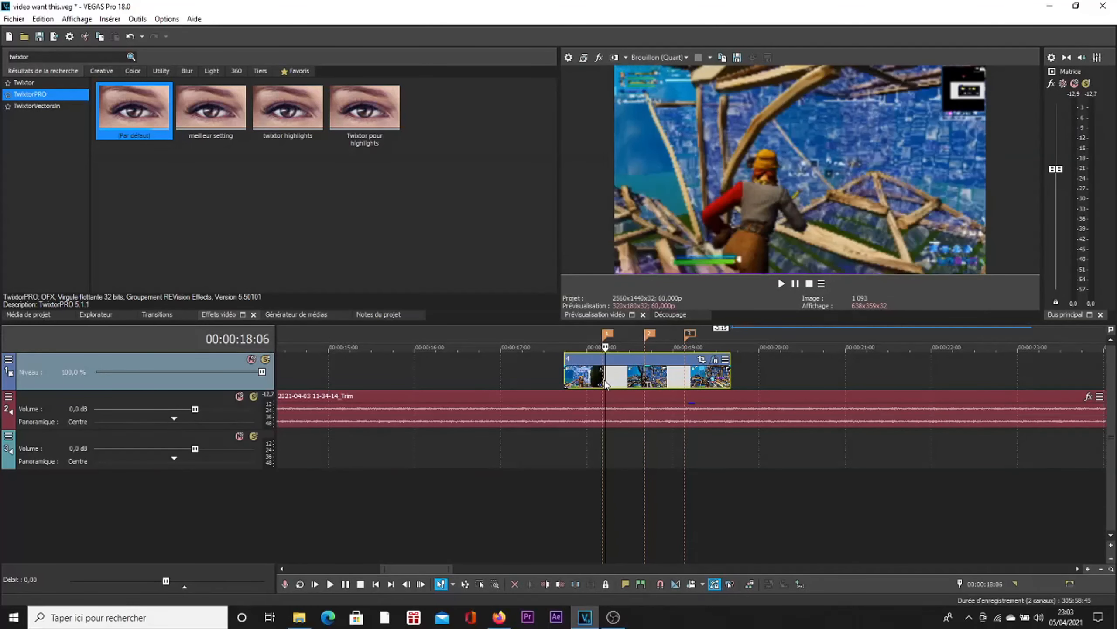
key(Right)
key(Right)
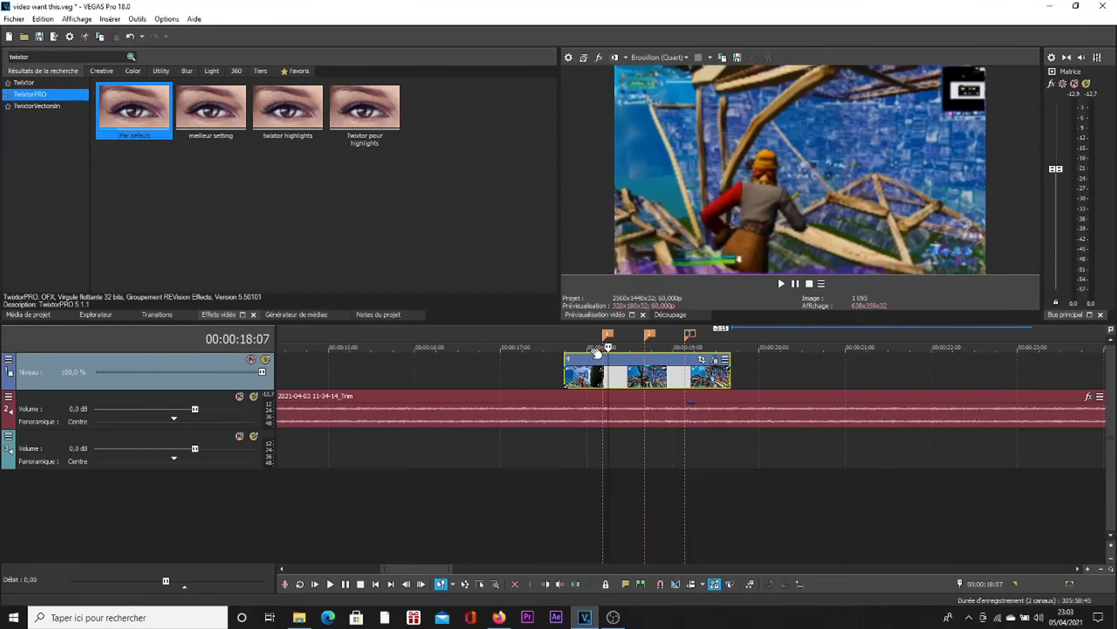
Step: Reopen the clip's TwixtorPRO settings at the second marker and set BG MotionSens to 50
click(649, 334)
scroll(649, 334, down, 1)
click(732, 359)
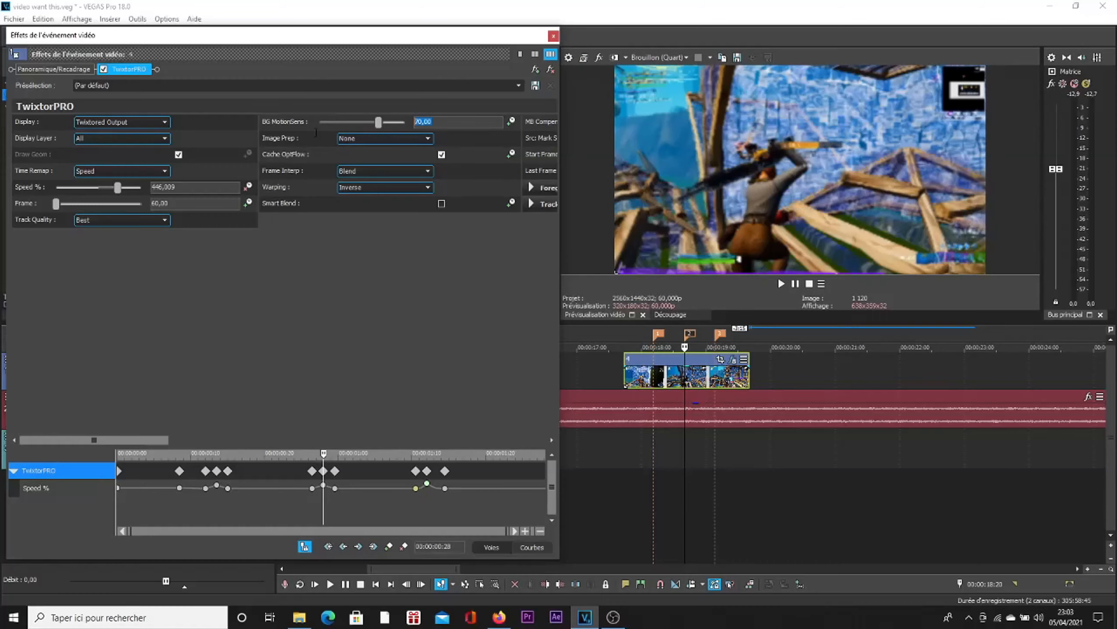
mouse_move(379, 125)
mouse_down()
mouse_move(320, 127)
mouse_move(390, 123)
mouse_up()
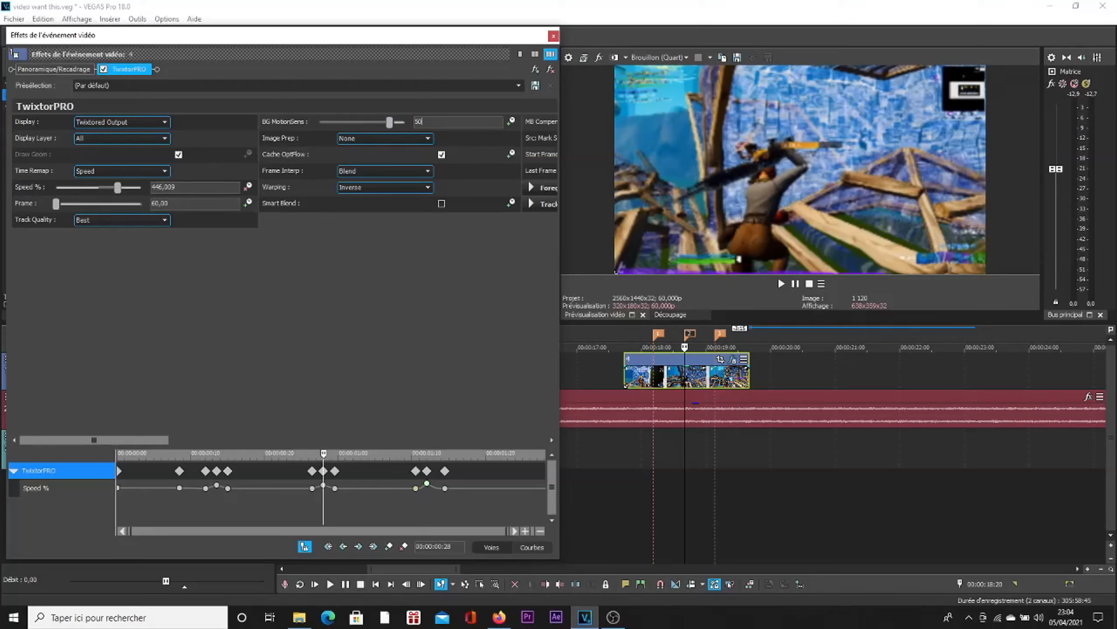
text(50)
key(Return)
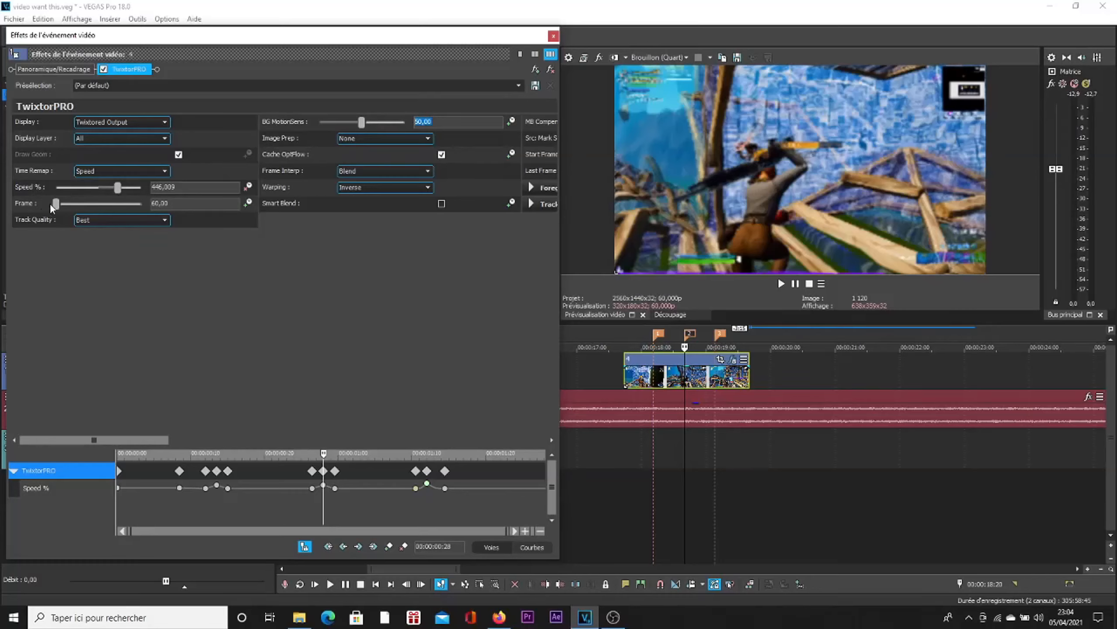
drag(52, 205, 235, 216)
drag(302, 219, 224, 216)
Step: Close the effect settings and play the clip across the three markers to check the speed changes
click(553, 35)
key(space)
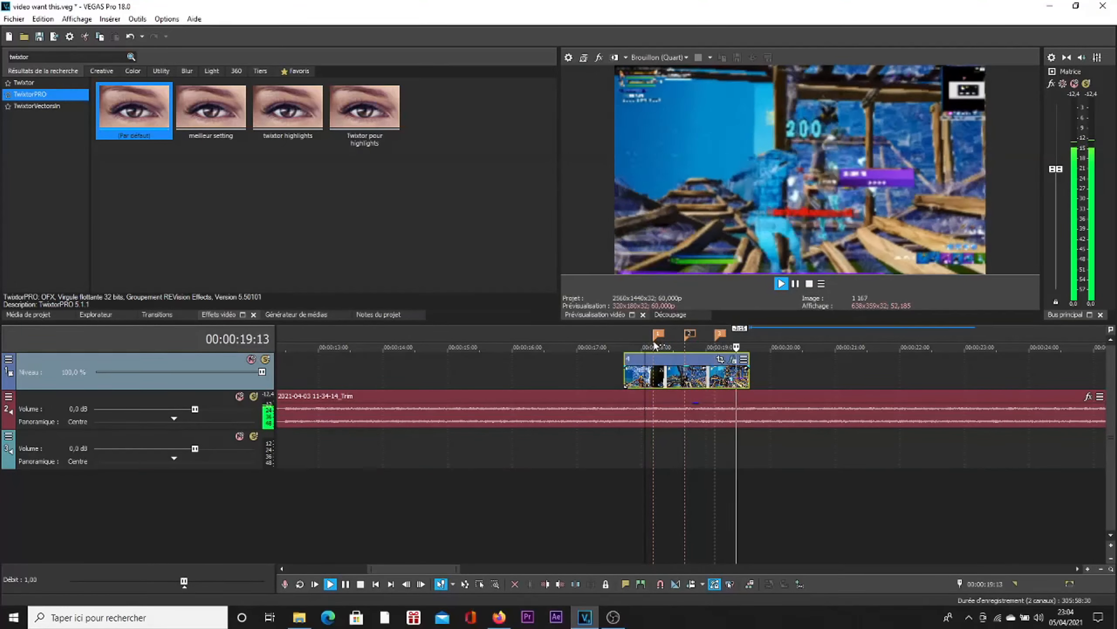
key(space)
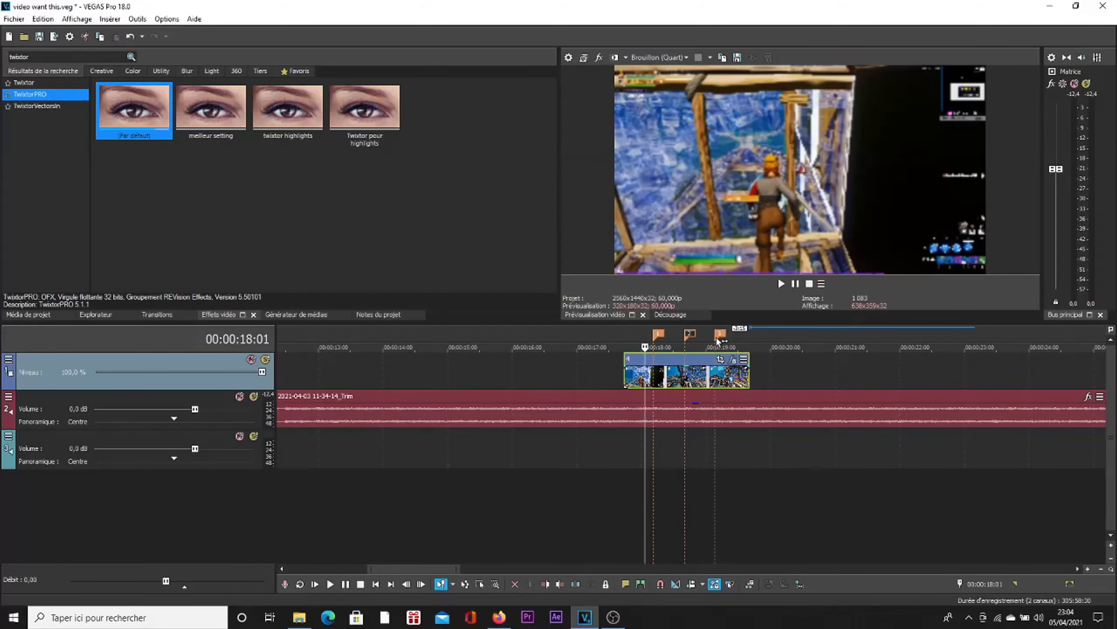
Step: Check the Speed % value of the TwixtorPRO keyframe at the third marker, then close the effect settings
click(721, 334)
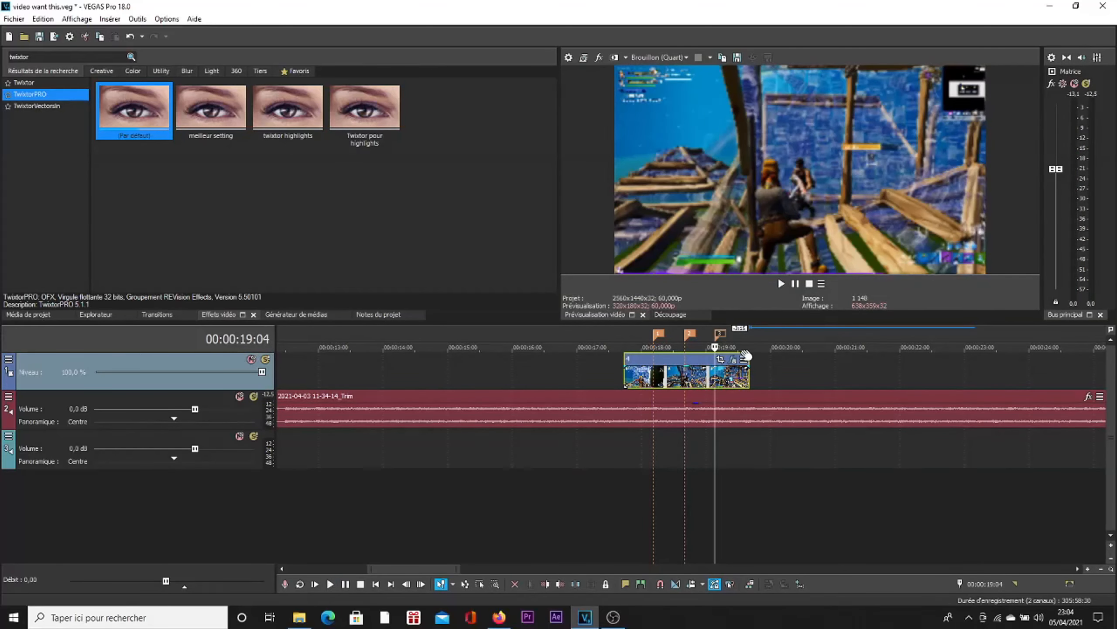
click(733, 360)
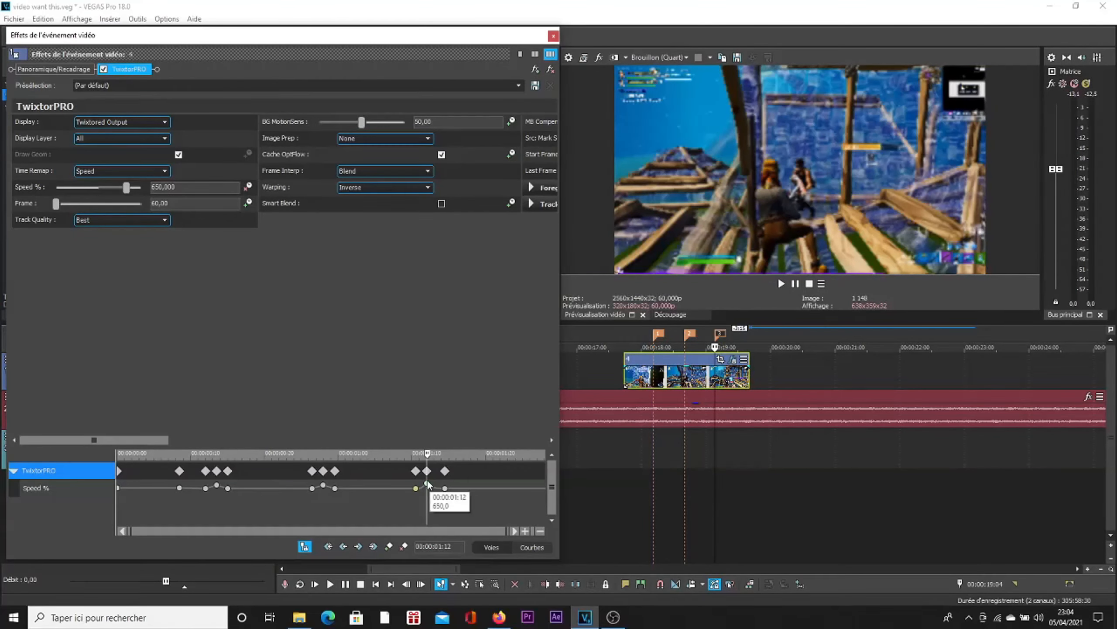
click(428, 484)
double_click(427, 485)
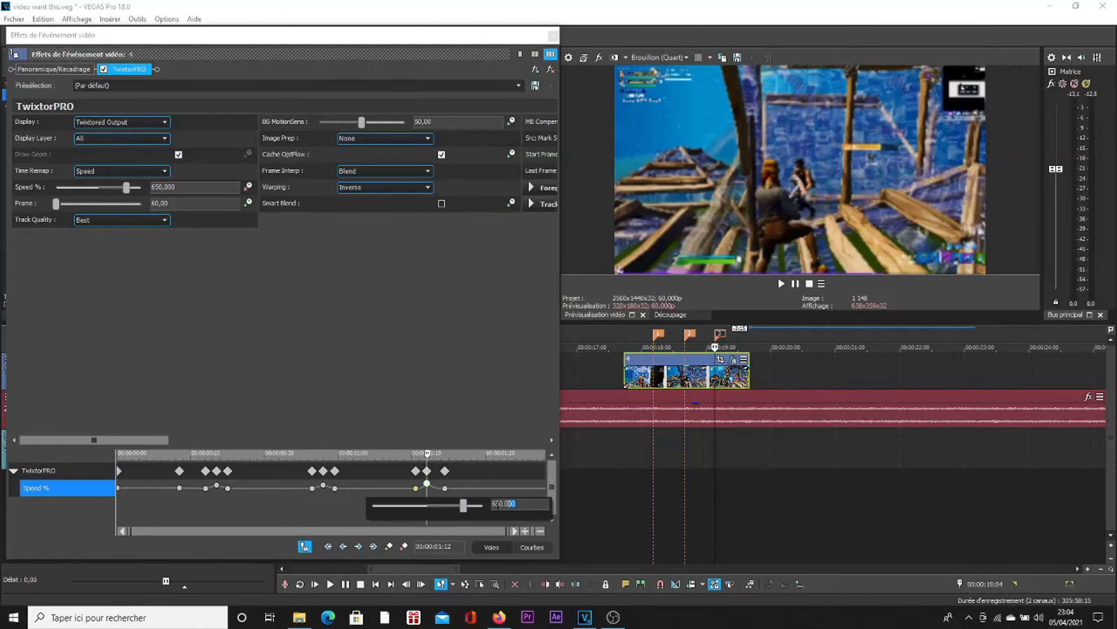
click(556, 36)
click(554, 37)
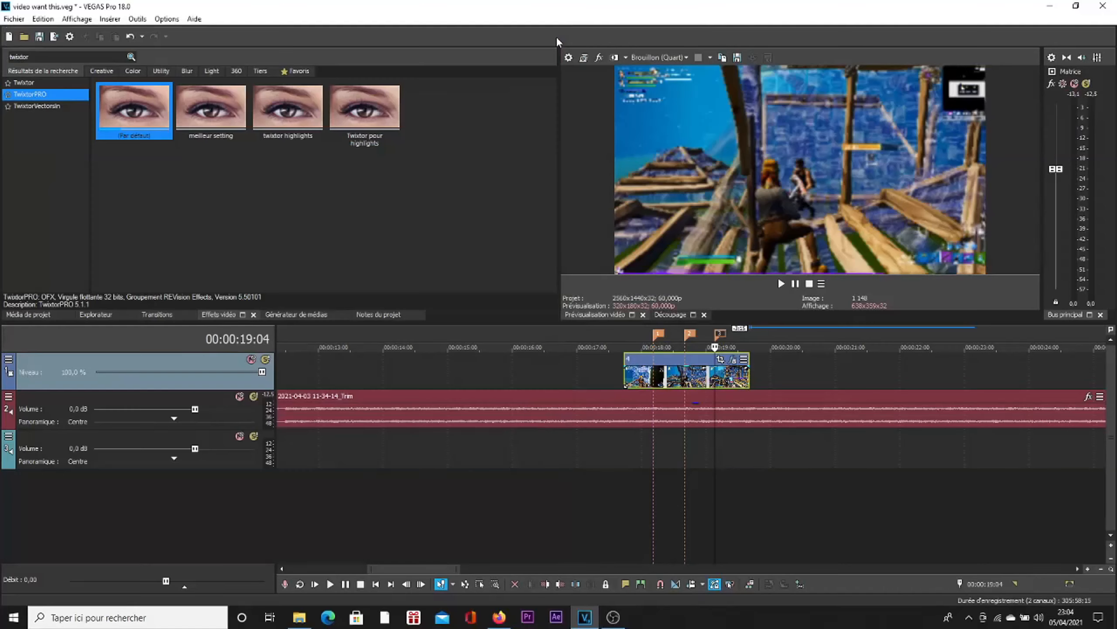
Step: Search the video effects for "magi" and apply the default Magic Bullet Looks preset to the gameplay clip
scroll(664, 417, down, 5)
click(35, 58)
double_click(35, 57)
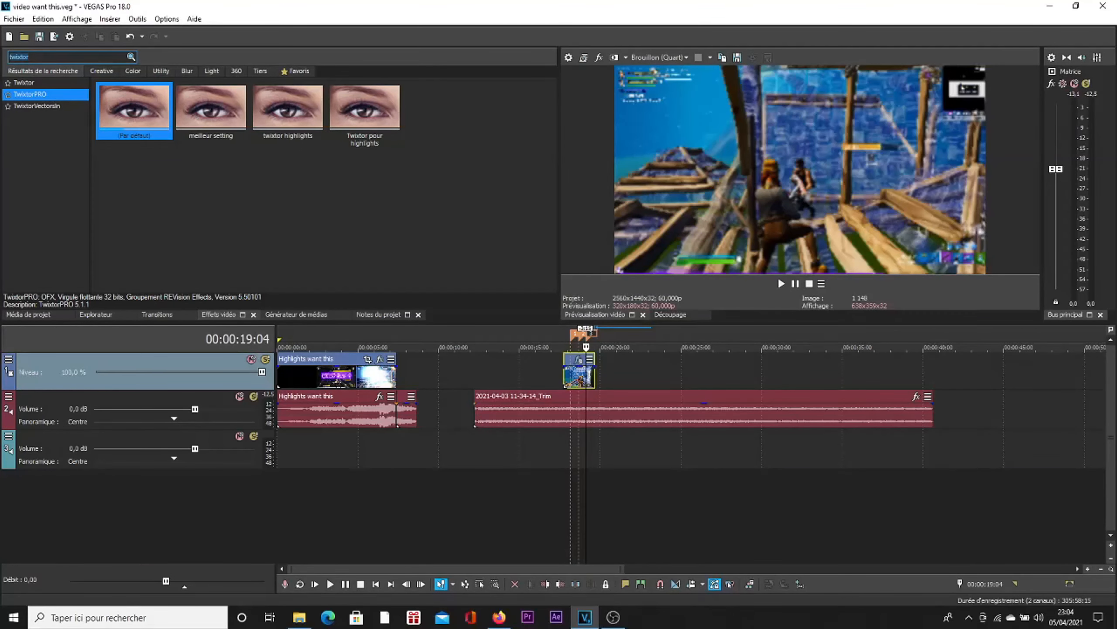
text(magi)
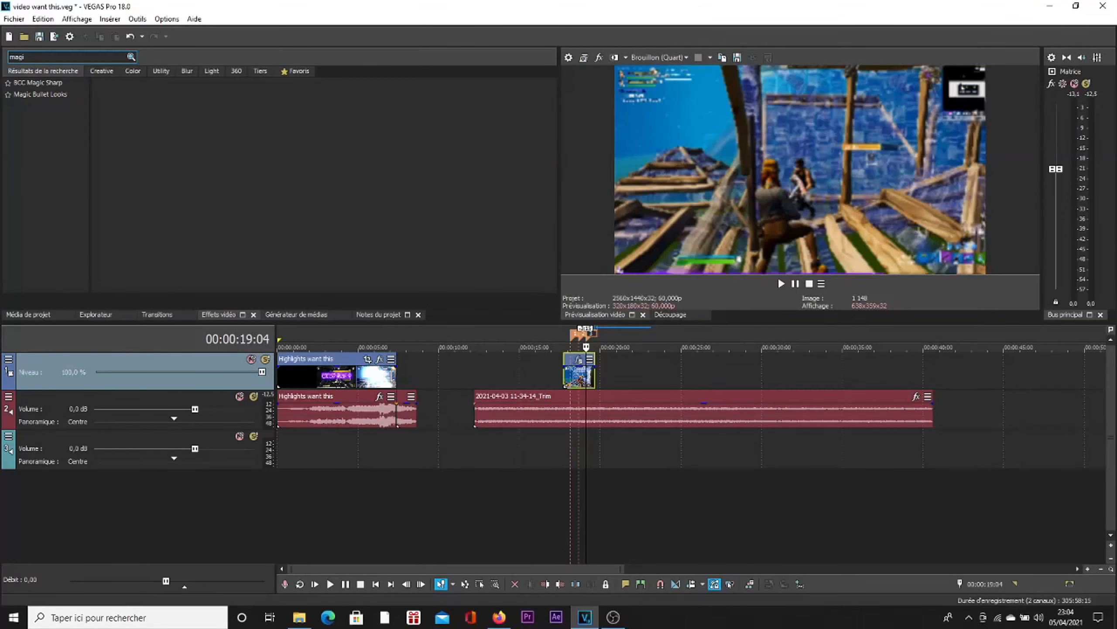
click(54, 94)
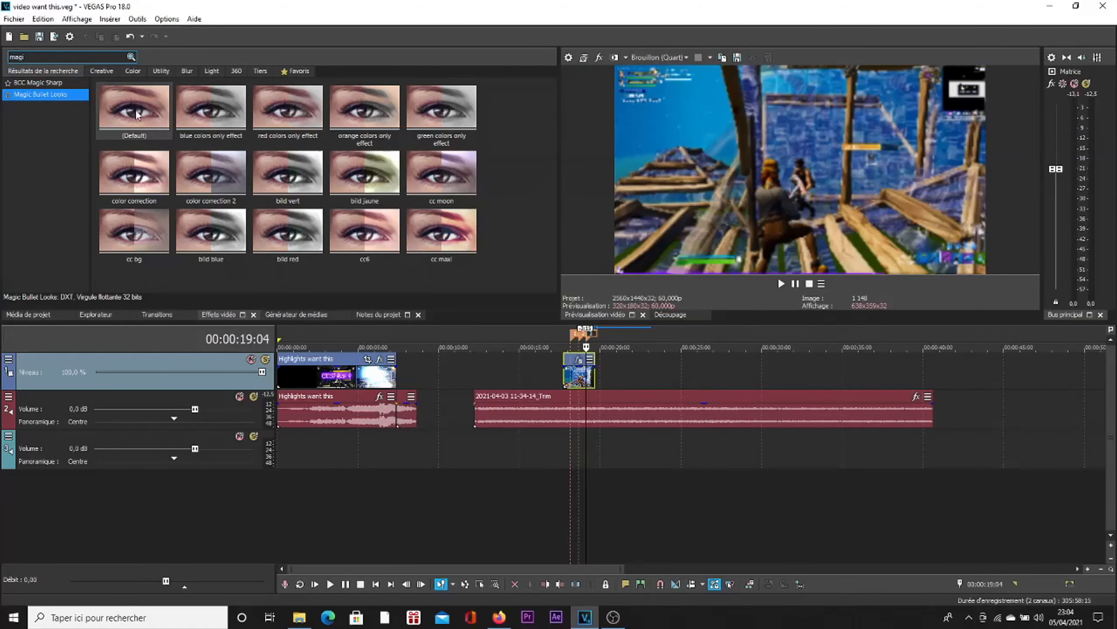
drag(134, 108, 300, 124)
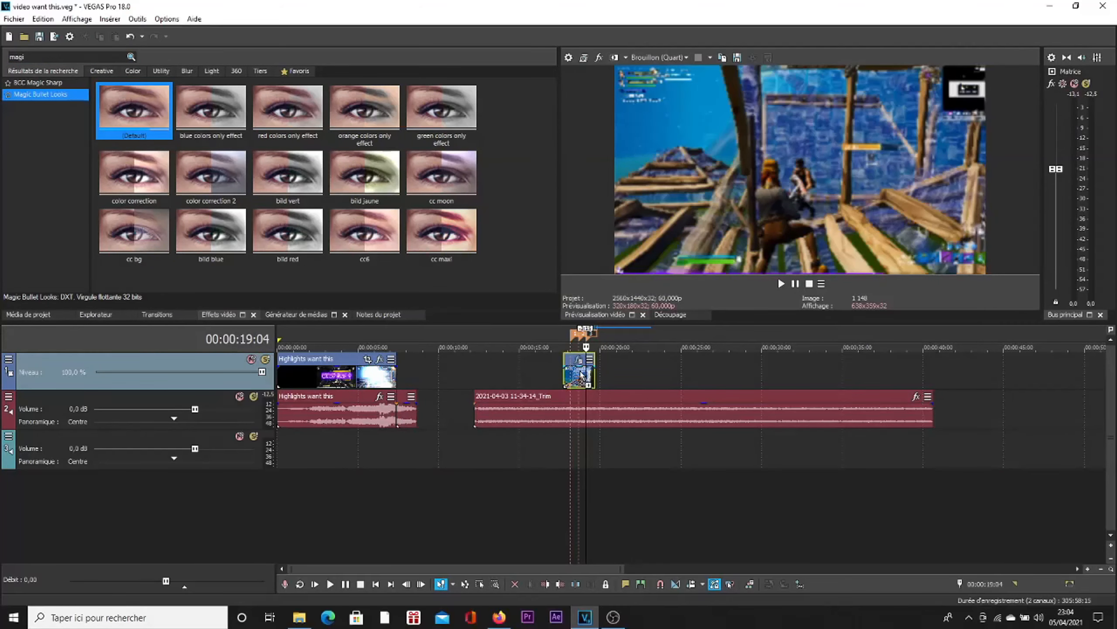
drag(580, 374, 581, 374)
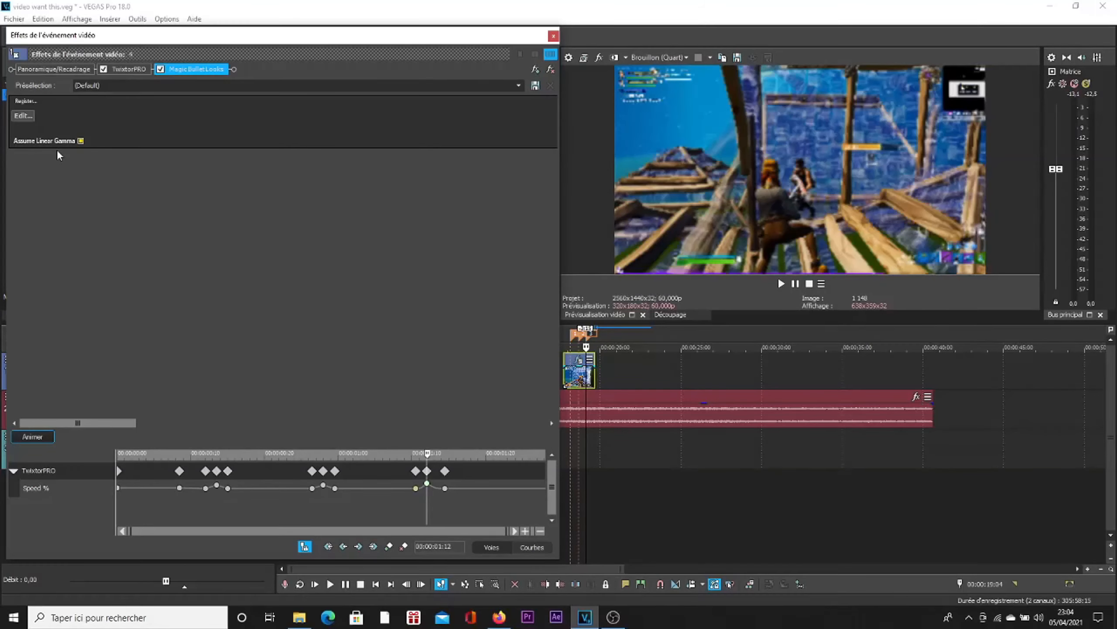
Step: Set the video preview quality to Prévisualisation (Auto)
click(658, 57)
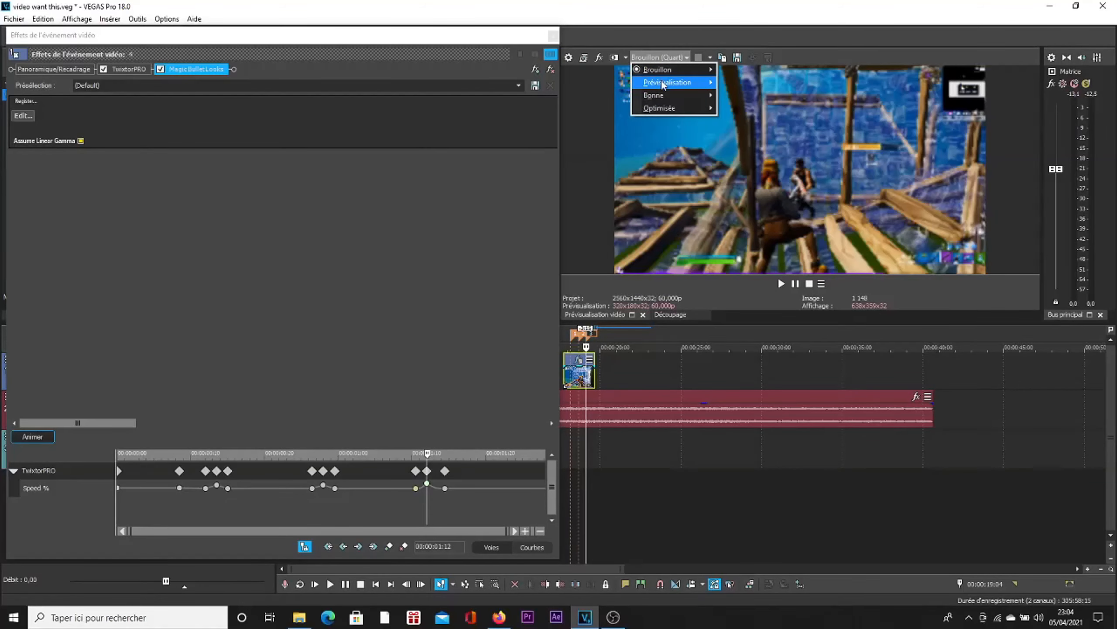
mouse_move(663, 83)
click(735, 83)
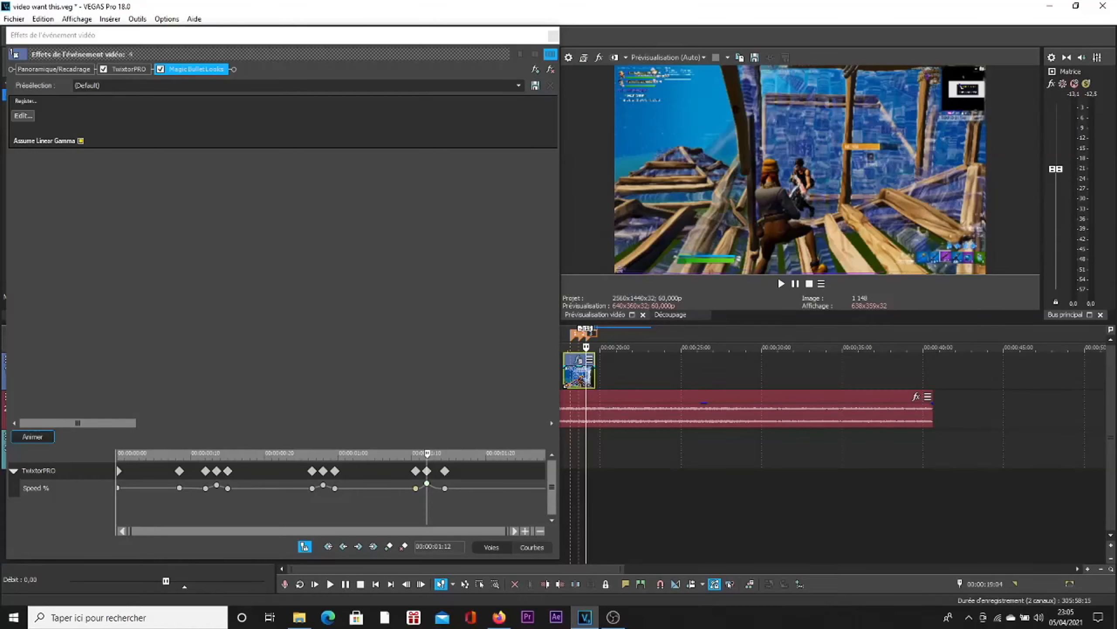
click(660, 54)
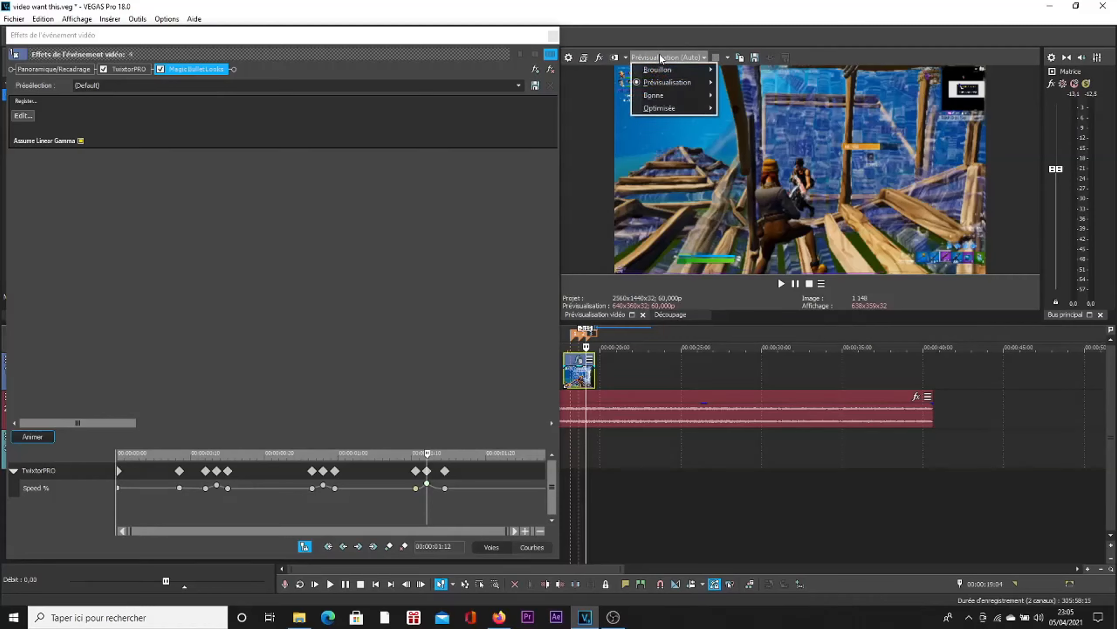
click(660, 55)
click(660, 55)
click(660, 55)
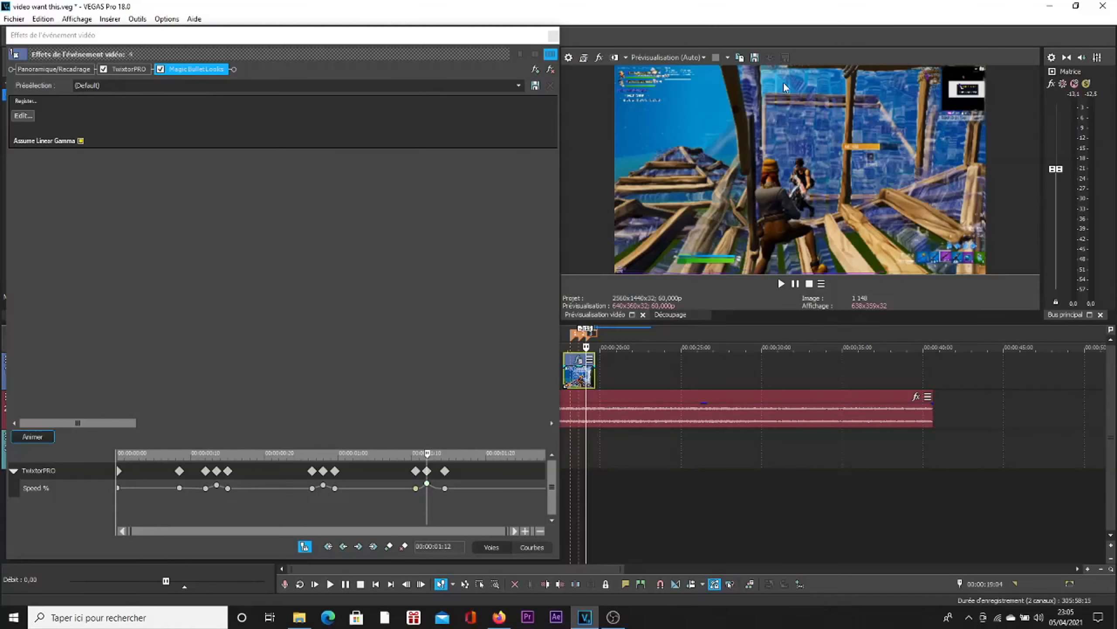
Step: Open the Magic Bullet Looks editor for the clip and apply the "clean purple black" look
click(23, 116)
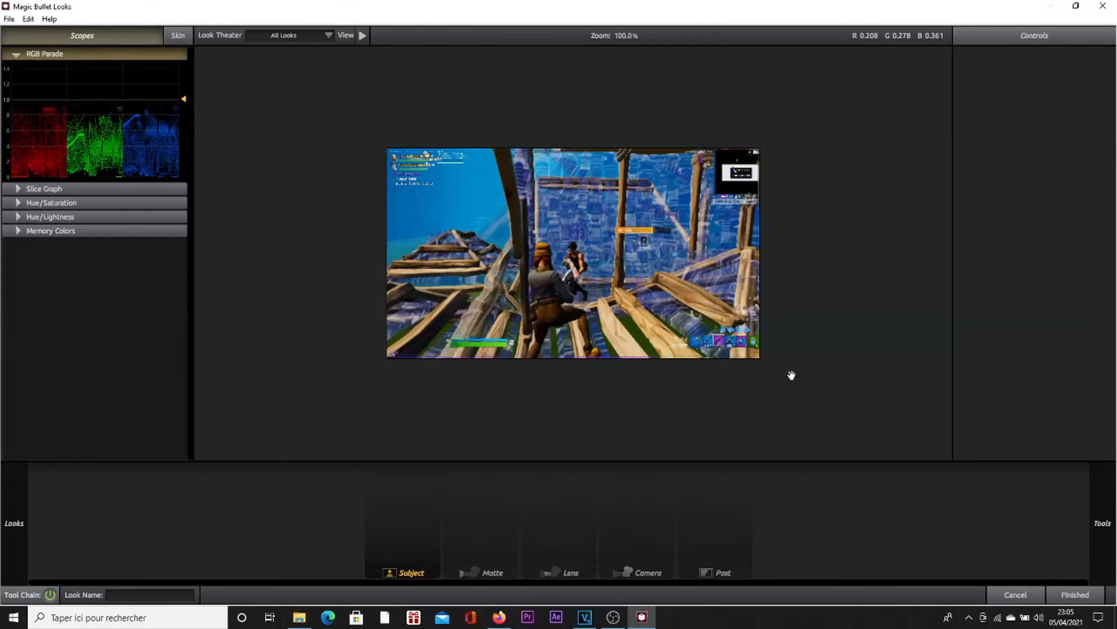
mouse_move(26, 530)
scroll(120, 315, down, 10)
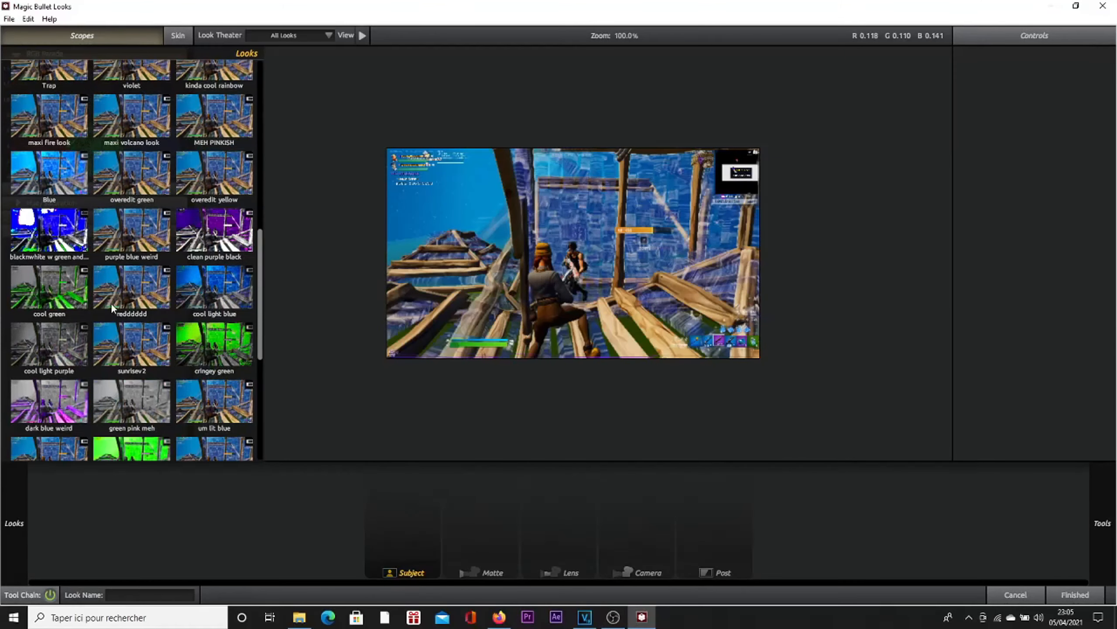
scroll(119, 315, up, 3)
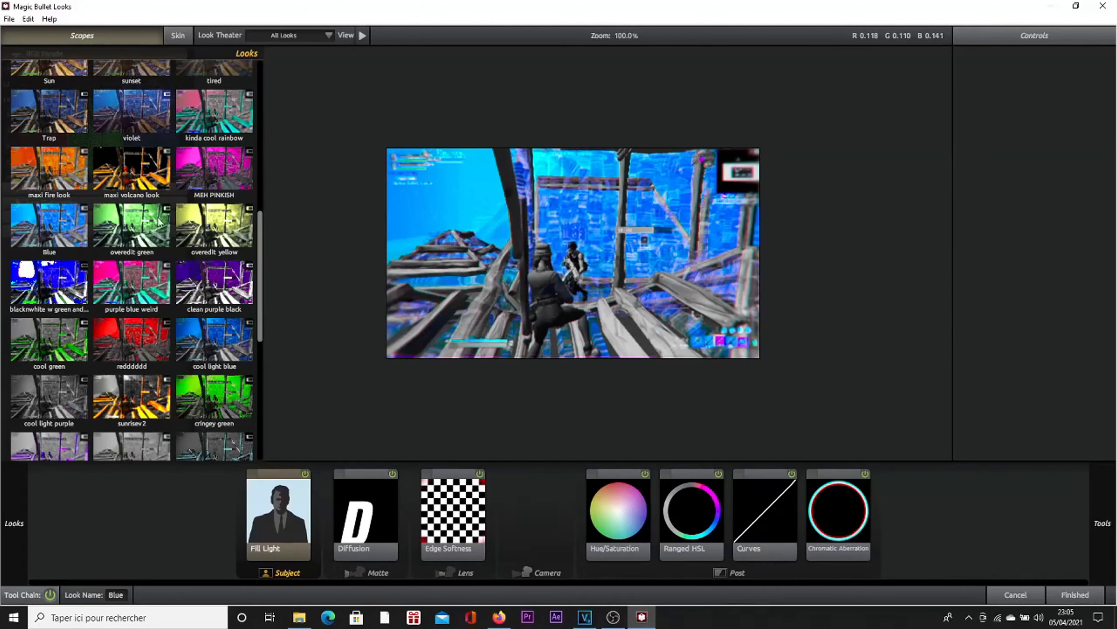
scroll(202, 286, up, 2)
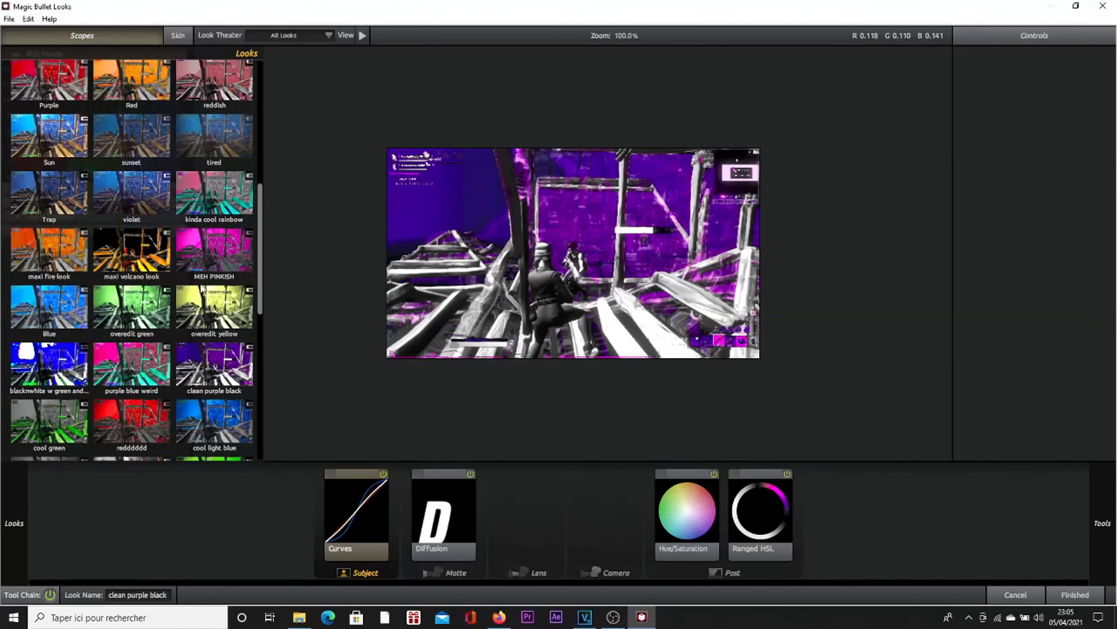
scroll(201, 286, down, 7)
scroll(192, 374, up, 10)
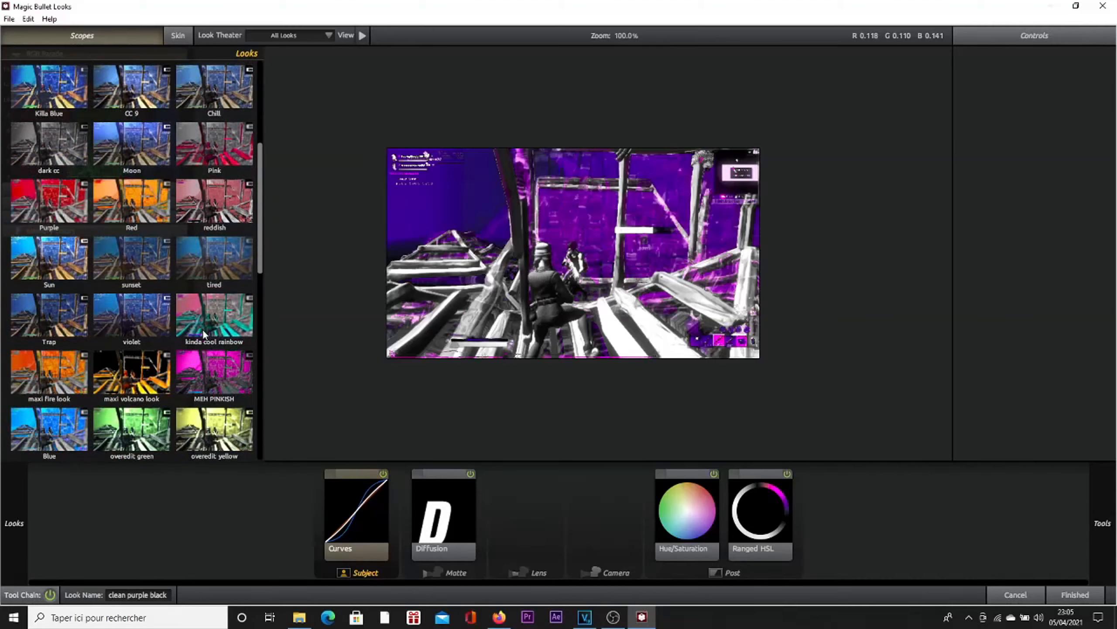
scroll(108, 281, down, 15)
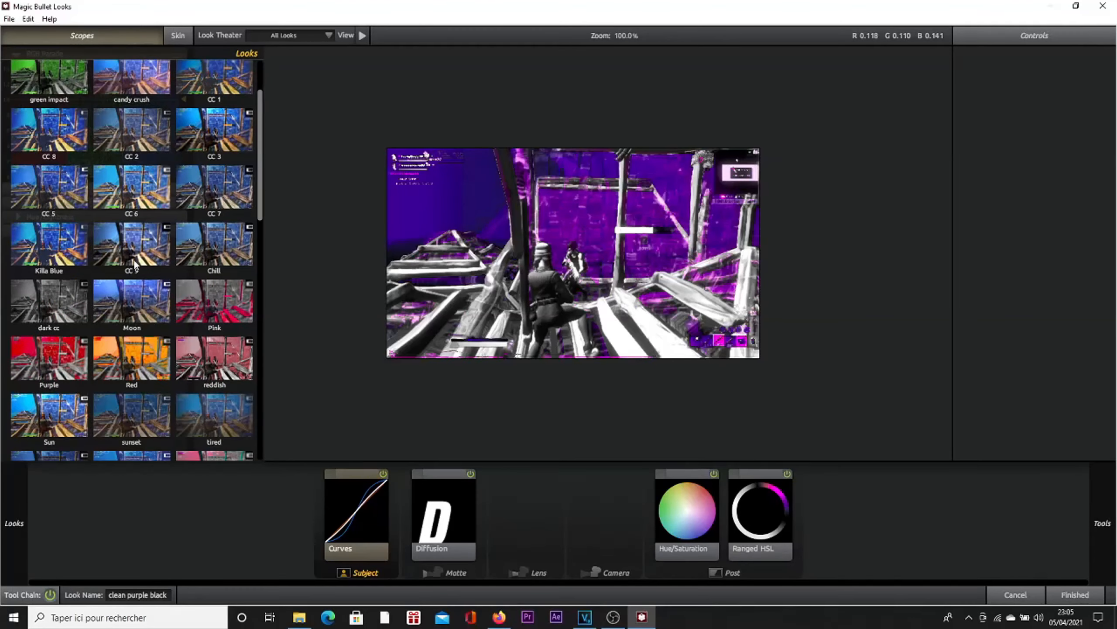
scroll(100, 161, up, 5)
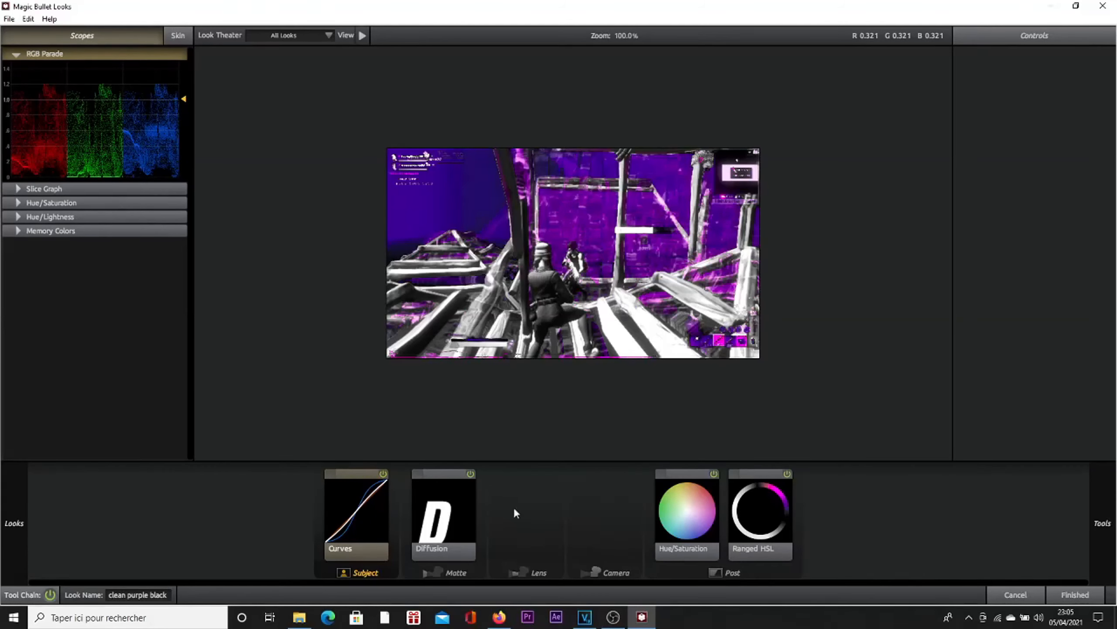
Step: Examine the look's Ranged HSL and Hue/Saturation settings and the tools available for the Post stage
click(773, 556)
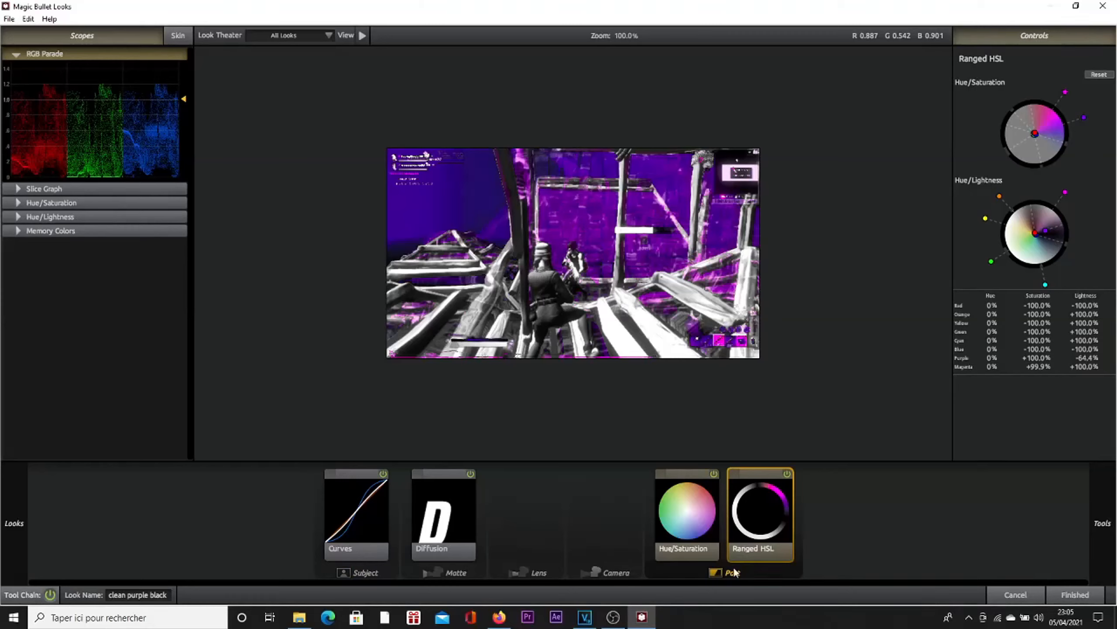
mouse_move(1103, 529)
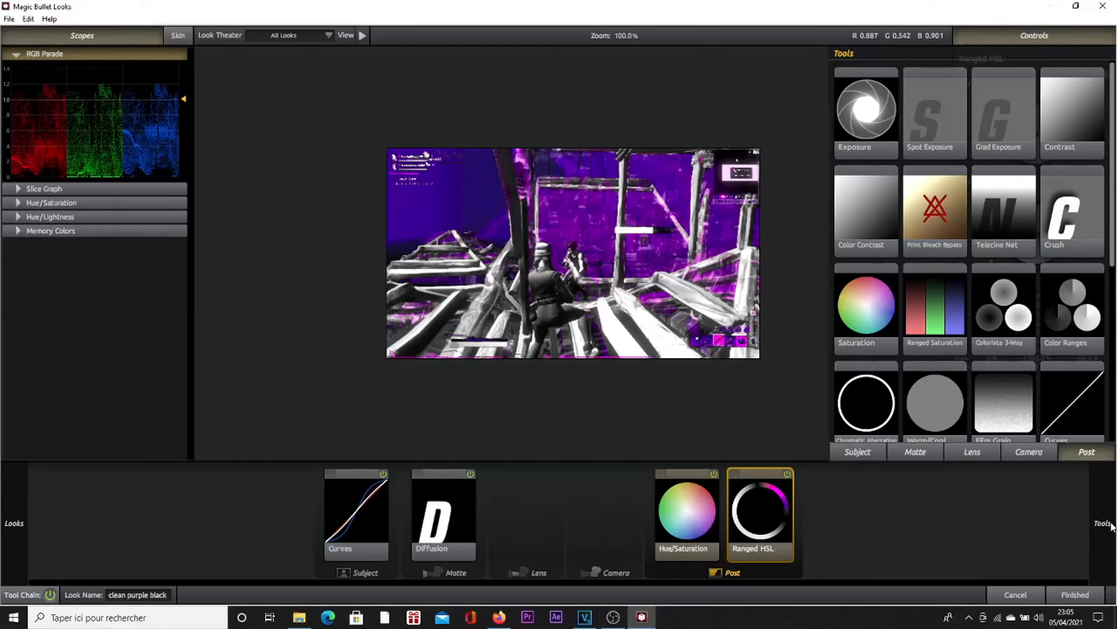
scroll(987, 387, down, 3)
mouse_move(1019, 380)
mouse_down()
mouse_move(1002, 392)
mouse_move(1014, 391)
mouse_move(1011, 382)
mouse_move(1012, 395)
mouse_up()
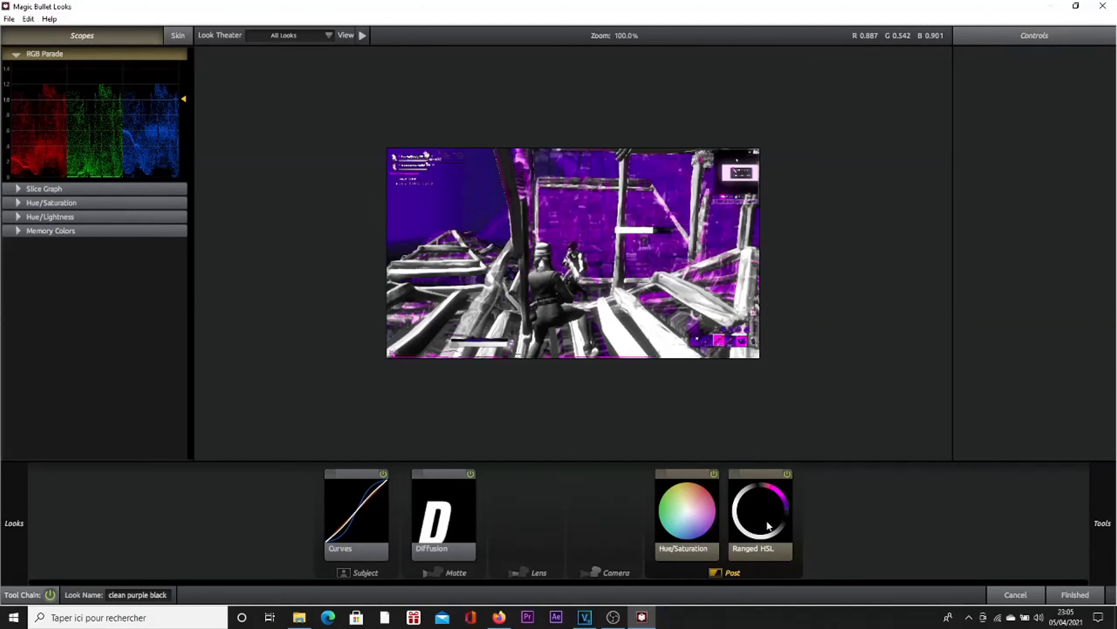
click(752, 546)
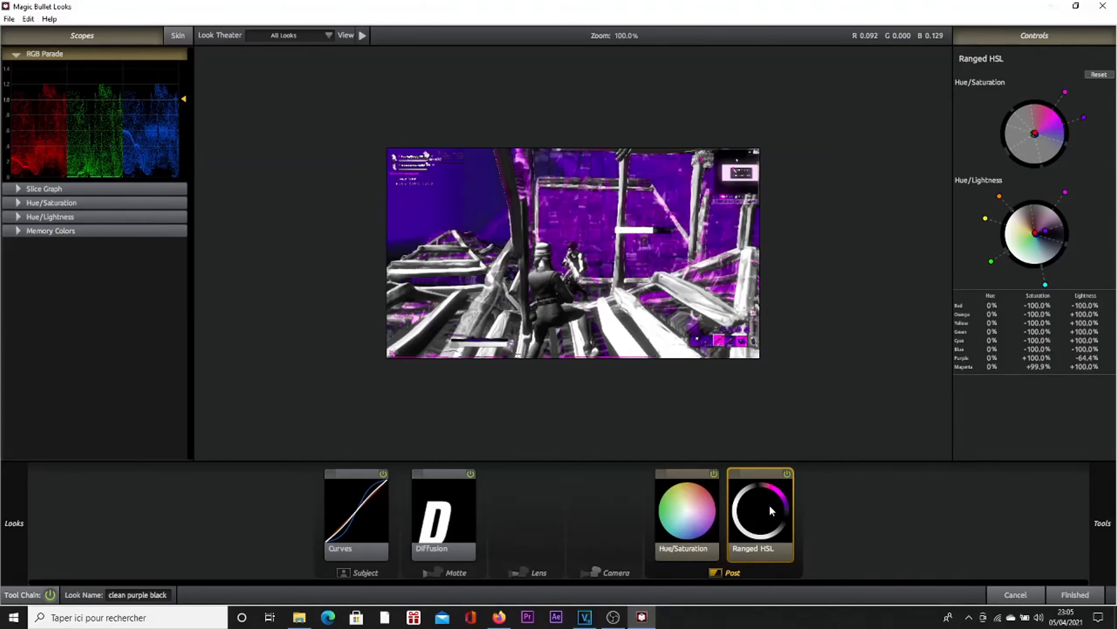
mouse_move(1114, 526)
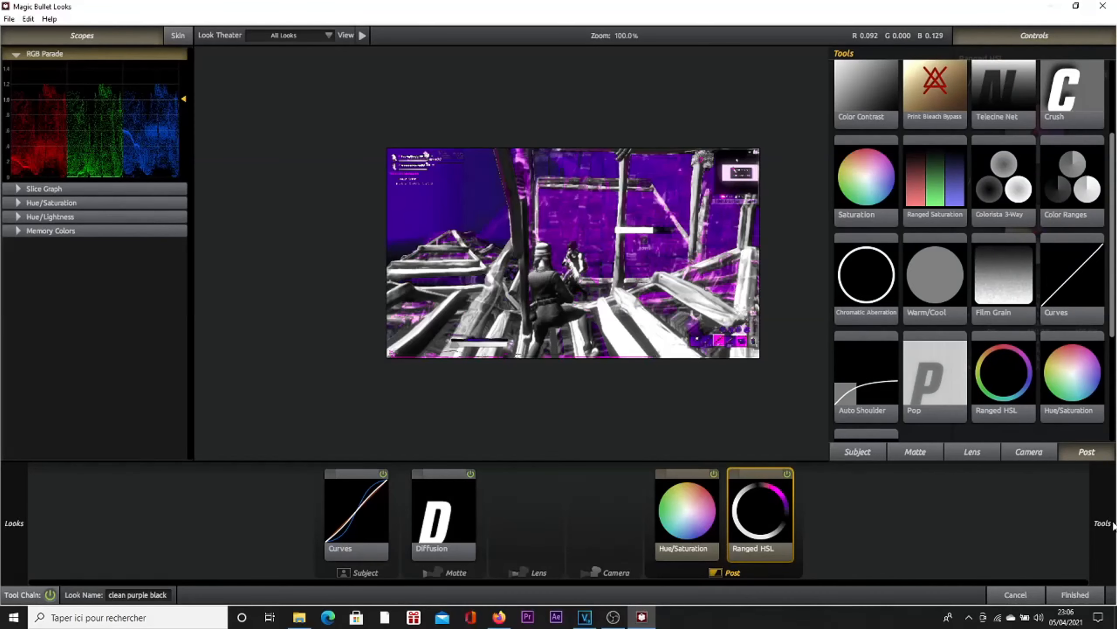
mouse_move(1072, 374)
mouse_down()
mouse_move(990, 366)
mouse_move(968, 387)
mouse_move(650, 429)
mouse_move(655, 525)
mouse_move(565, 572)
mouse_up()
drag(855, 208, 755, 183)
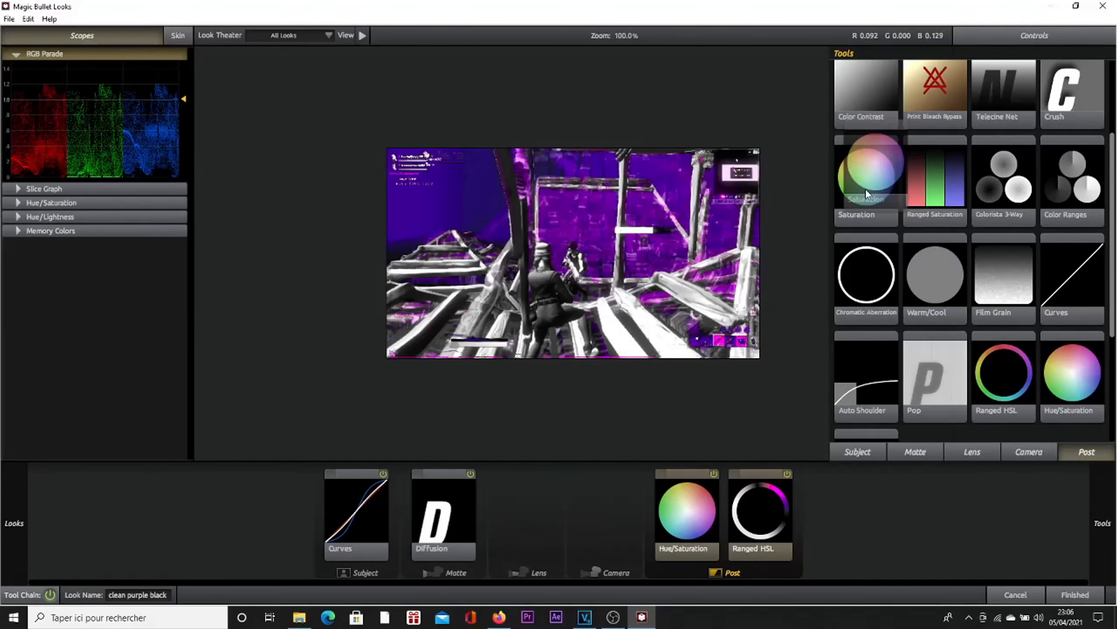
click(688, 527)
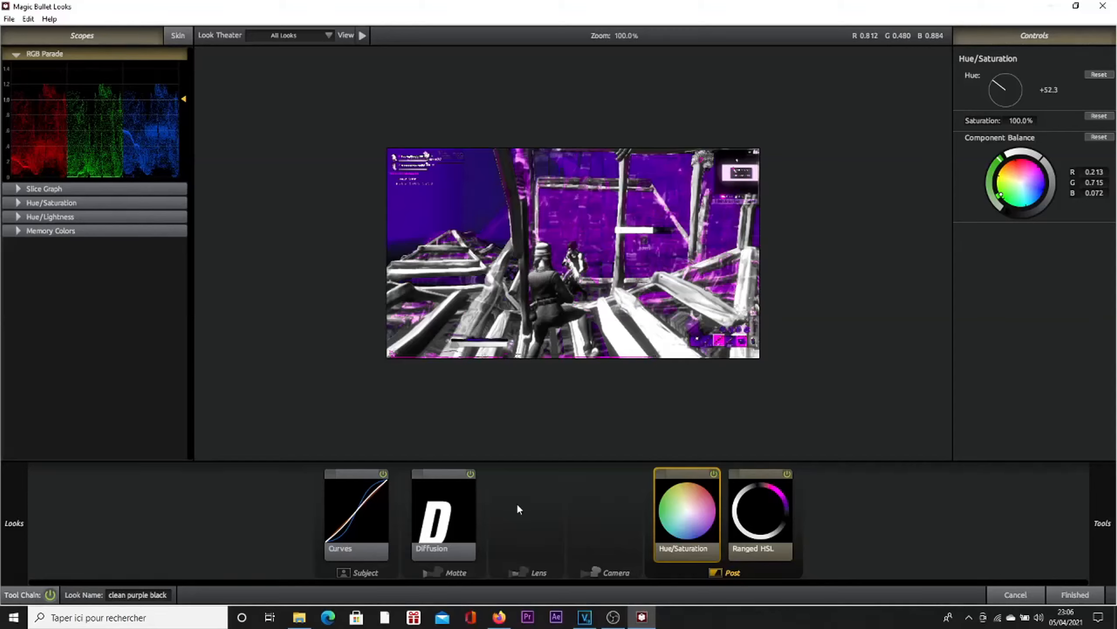
Step: Examine the tools available for the Matte stage and the look's Diffusion settings
click(460, 577)
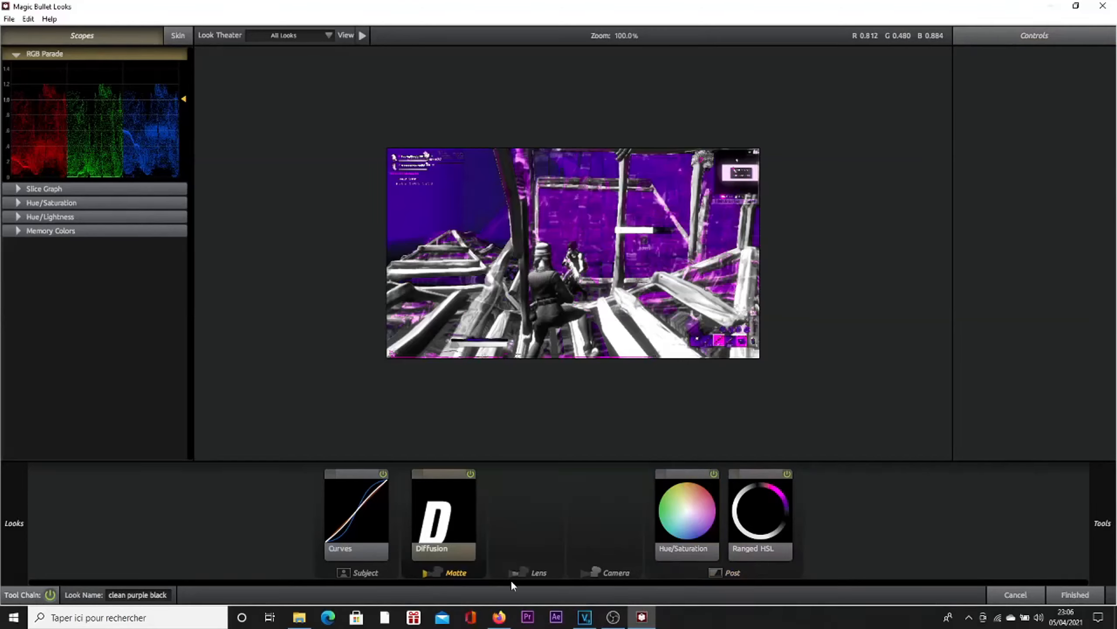
mouse_move(1095, 540)
mouse_move(1108, 521)
scroll(955, 241, up, 3)
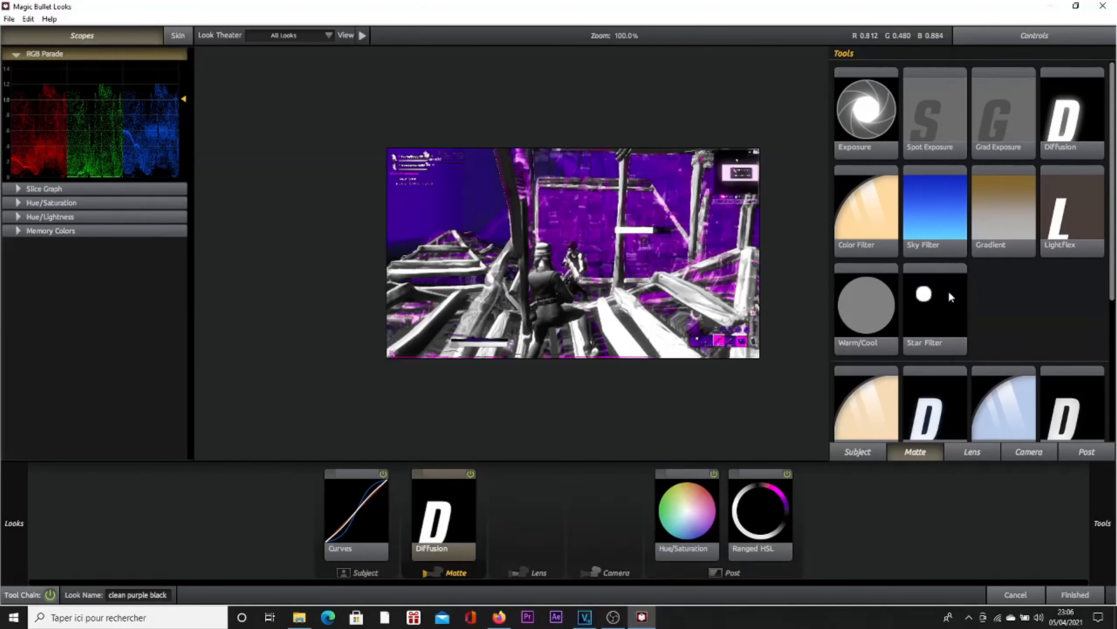
drag(1051, 119, 457, 533)
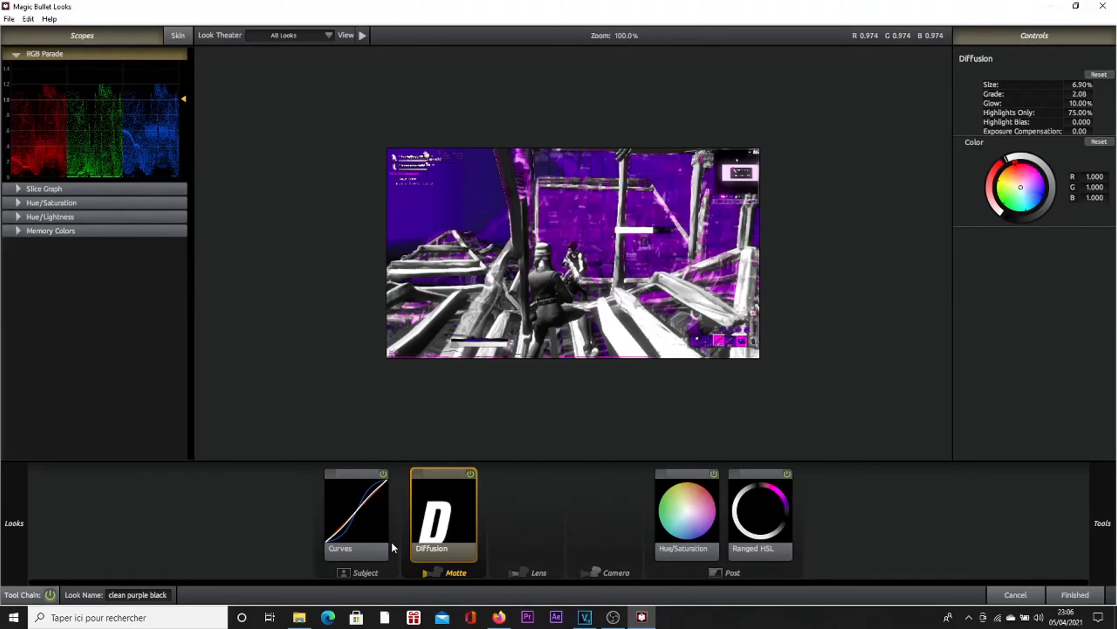
Step: Examine the tools available for the Subject stage, including Curves
click(378, 568)
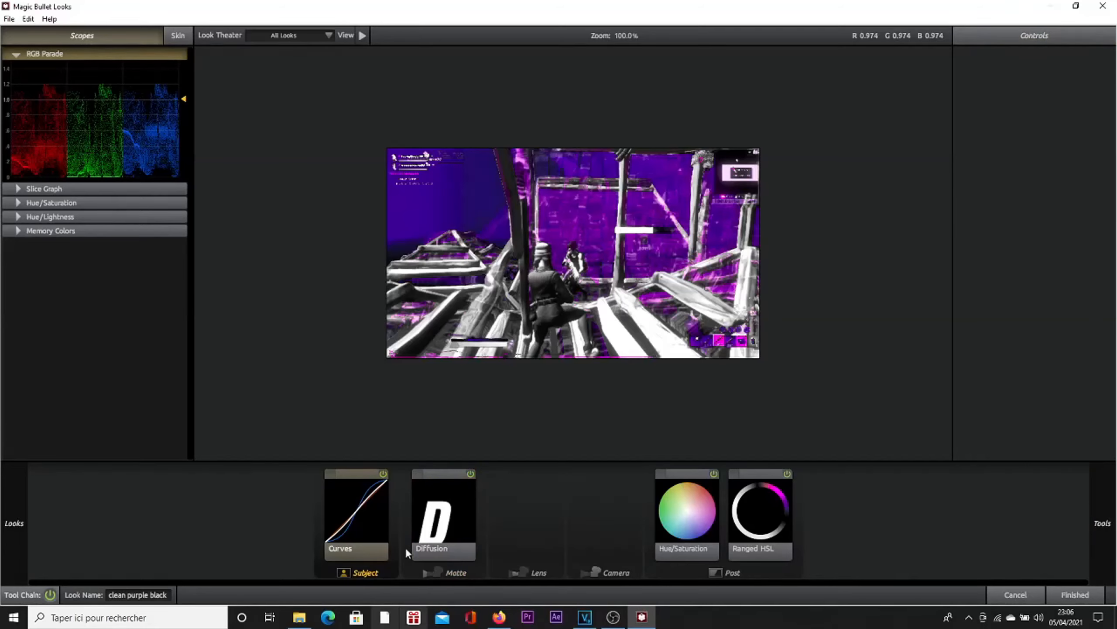
mouse_move(1108, 503)
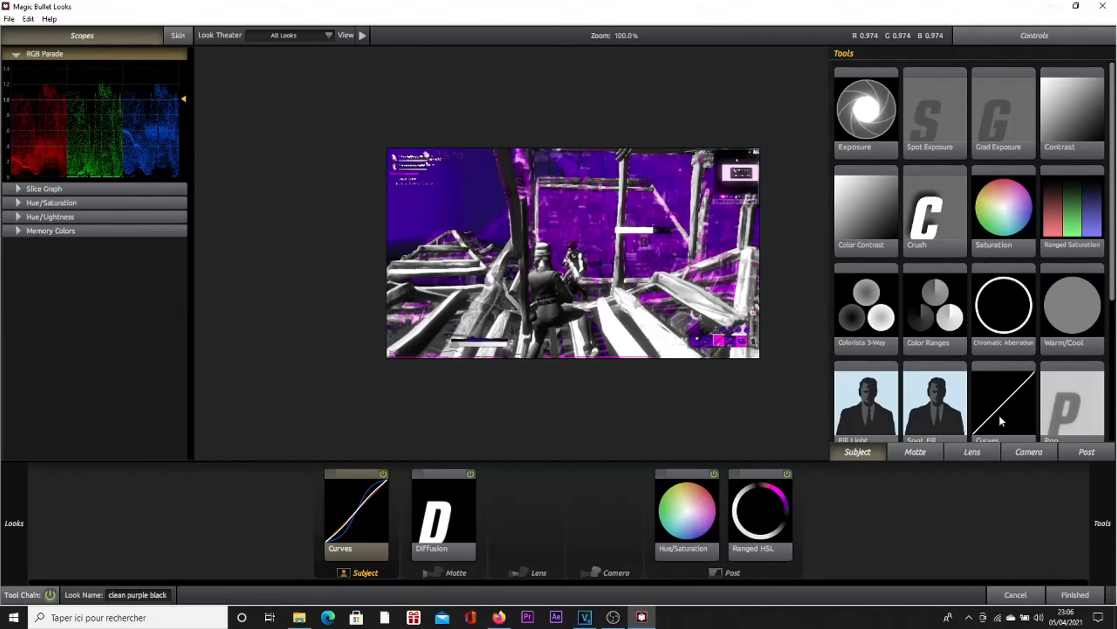
scroll(998, 421, down, 1)
mouse_move(1025, 353)
mouse_down()
mouse_move(826, 389)
mouse_move(702, 373)
mouse_move(1030, 366)
mouse_up()
Step: Slightly lower the point below the middle of the red channel in the look's Curves tool and display the blue channel's curve
click(354, 528)
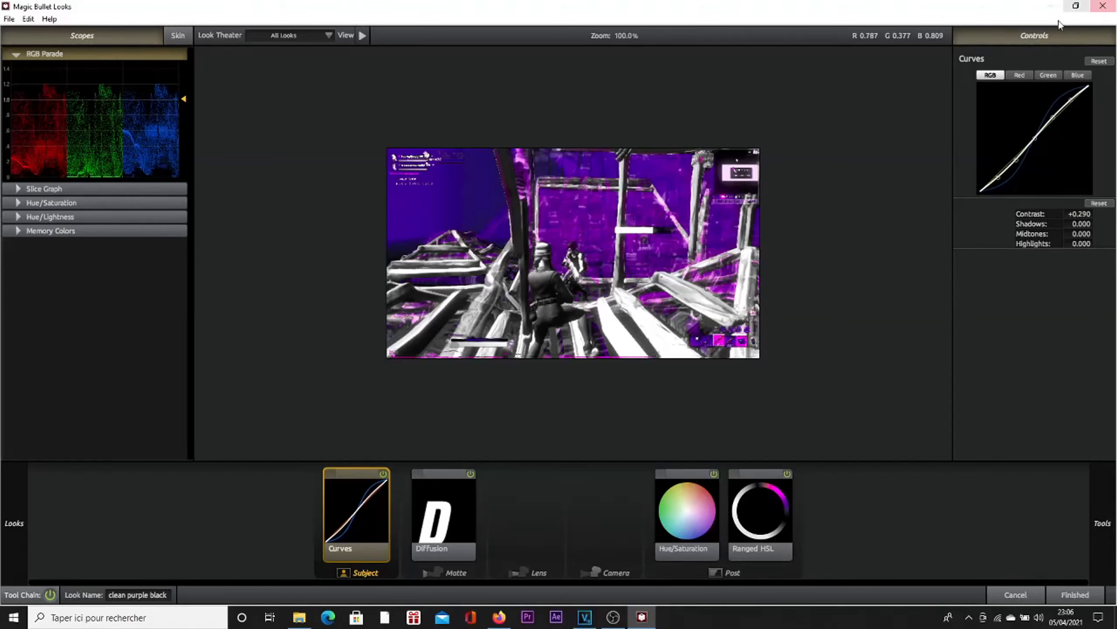
click(1019, 75)
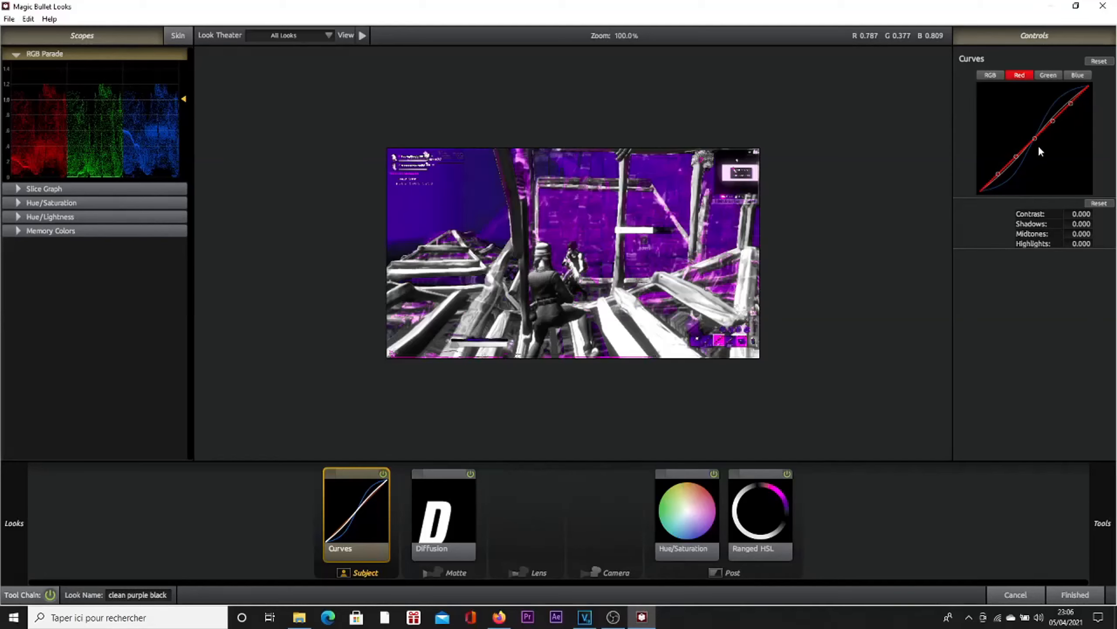
mouse_move(1020, 150)
mouse_down()
mouse_move(1016, 118)
mouse_move(1016, 160)
mouse_up()
click(1080, 74)
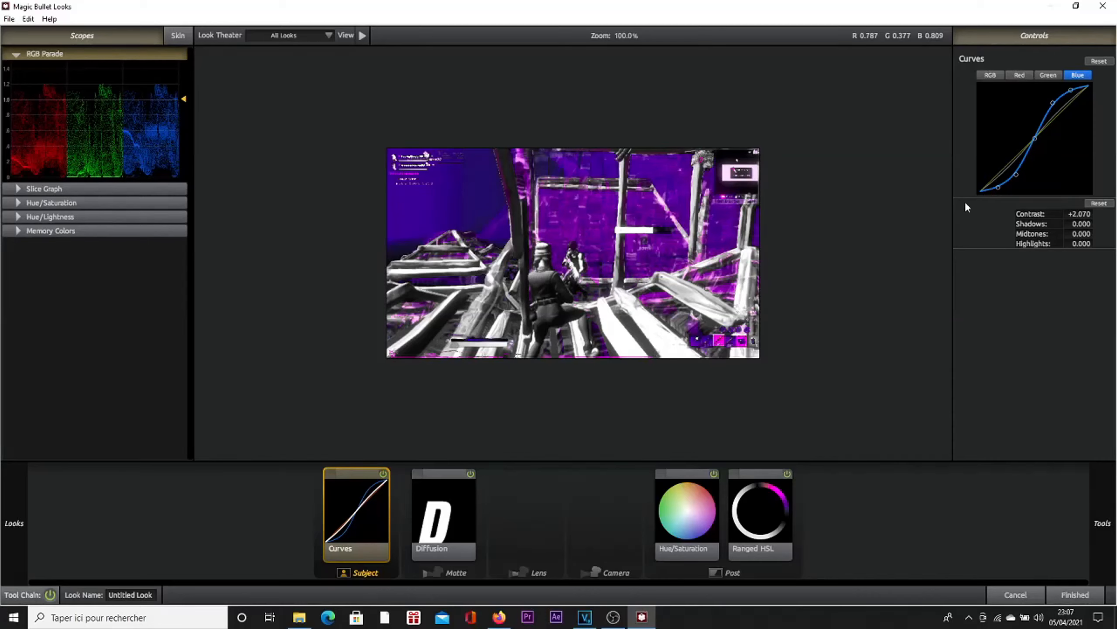
Step: Display the combined RGB curve of the look's Curves tool and apply the finished look to the clip
click(995, 75)
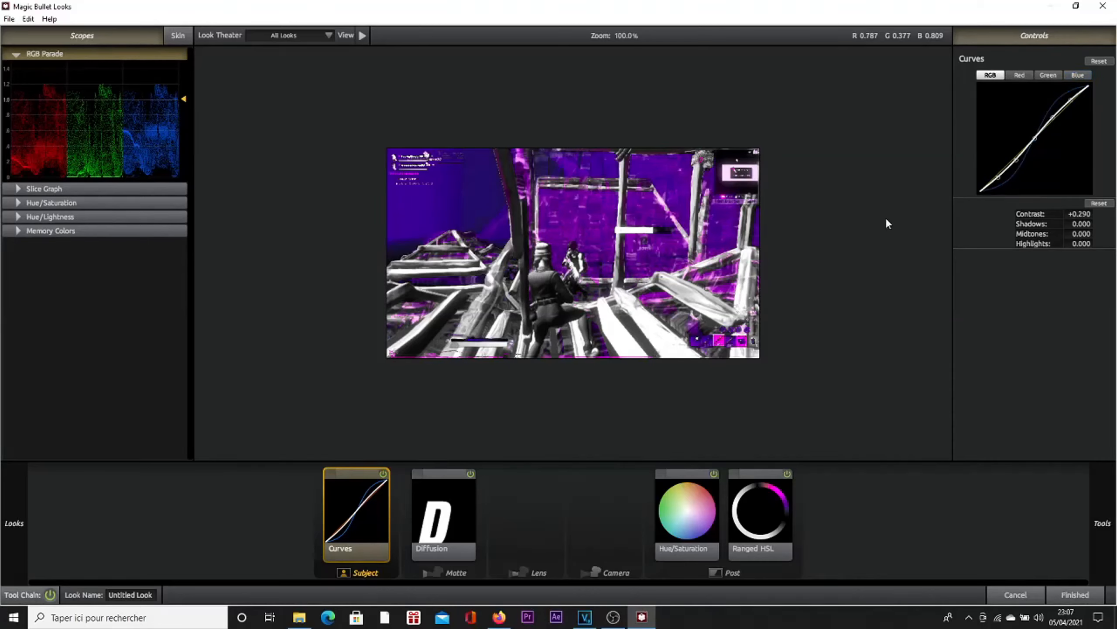
click(1069, 596)
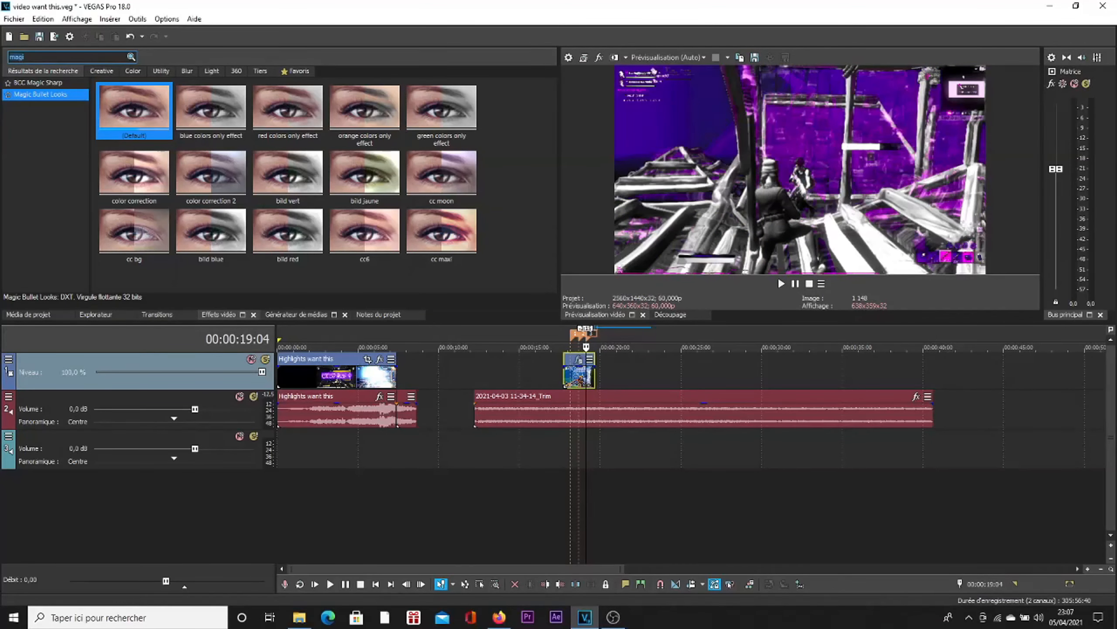
Step: Search the video effects for "hue" and add the default S_HueSatBright preset to the gameplay clip
key(BackSpace)
key(BackSpace)
key(BackSpace)
key(BackSpace)
text(hue)
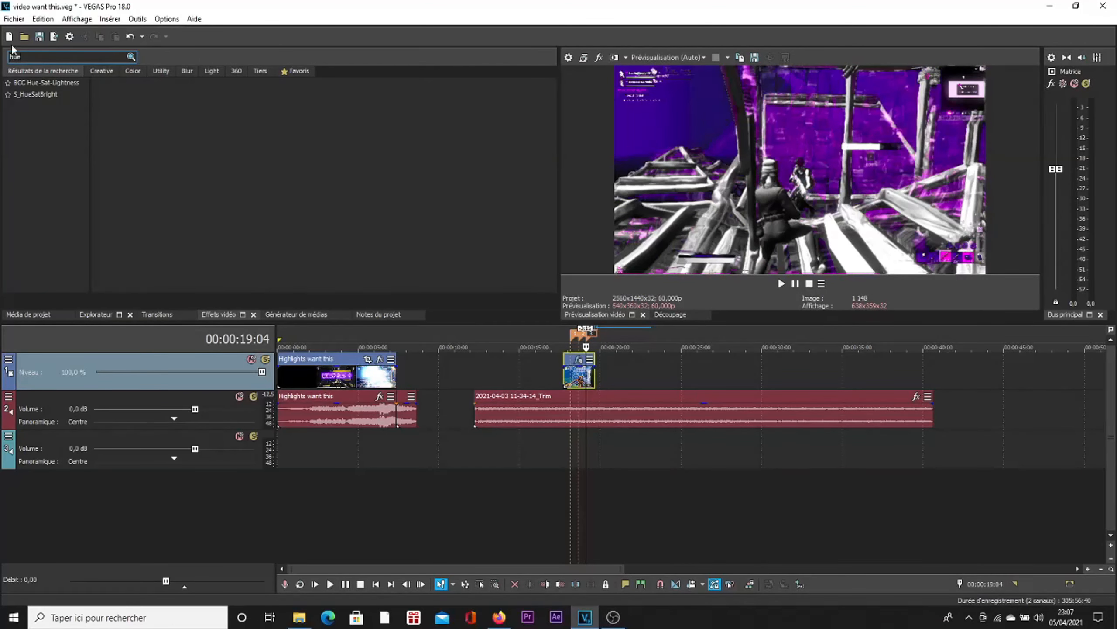
click(53, 95)
click(149, 117)
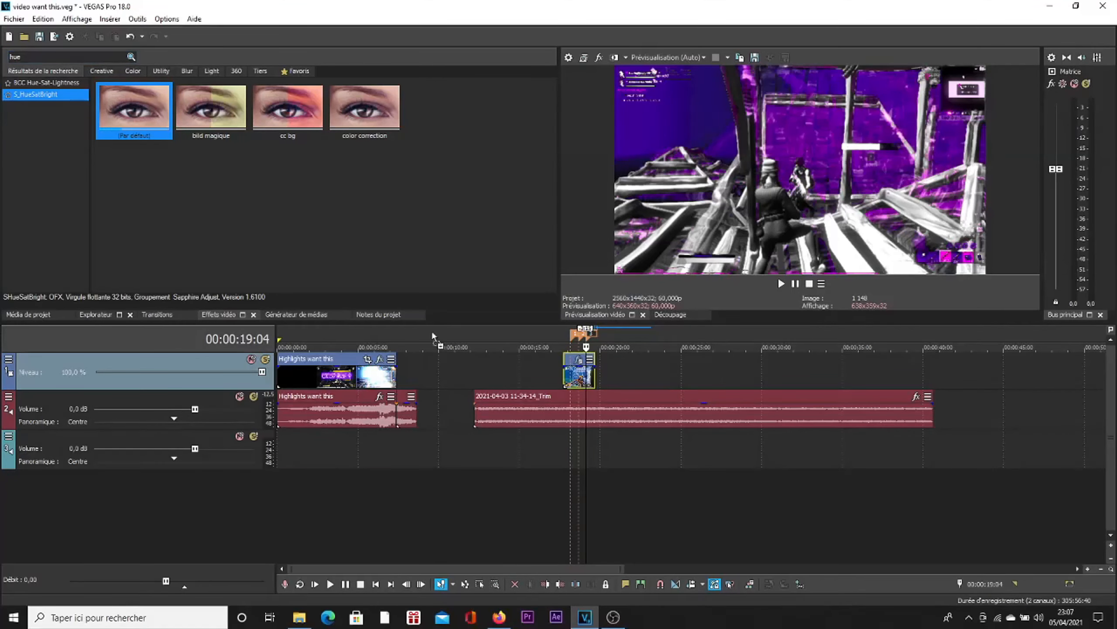
drag(505, 391, 584, 378)
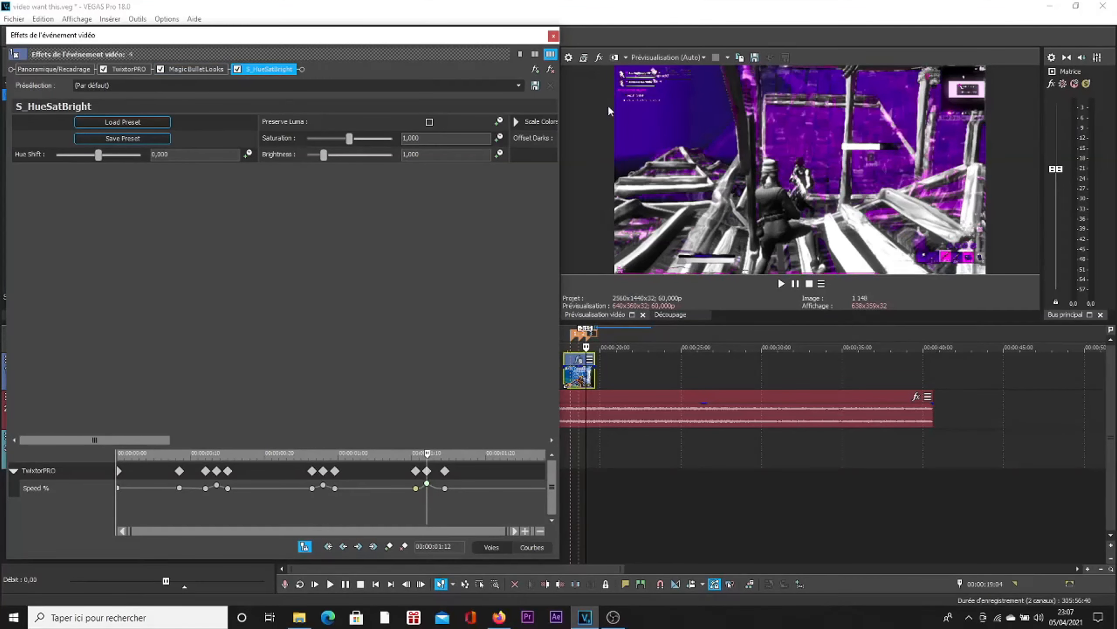
Step: Place the playhead on marker 1 and keep the effects window beside the video preview
drag(520, 37, 447, 39)
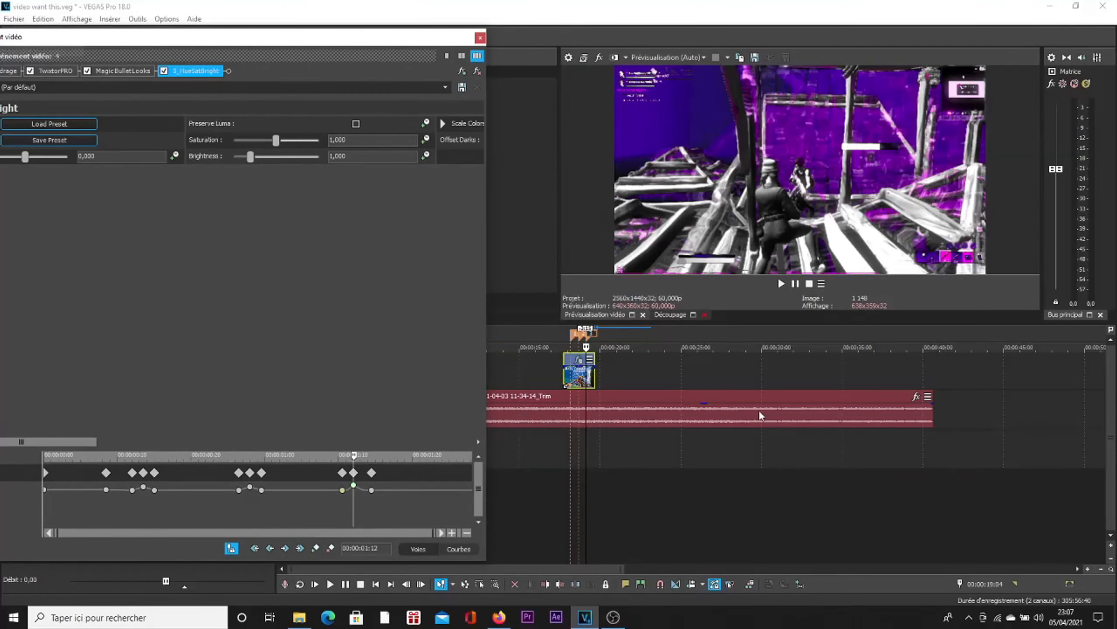
scroll(759, 410, up, 5)
click(629, 333)
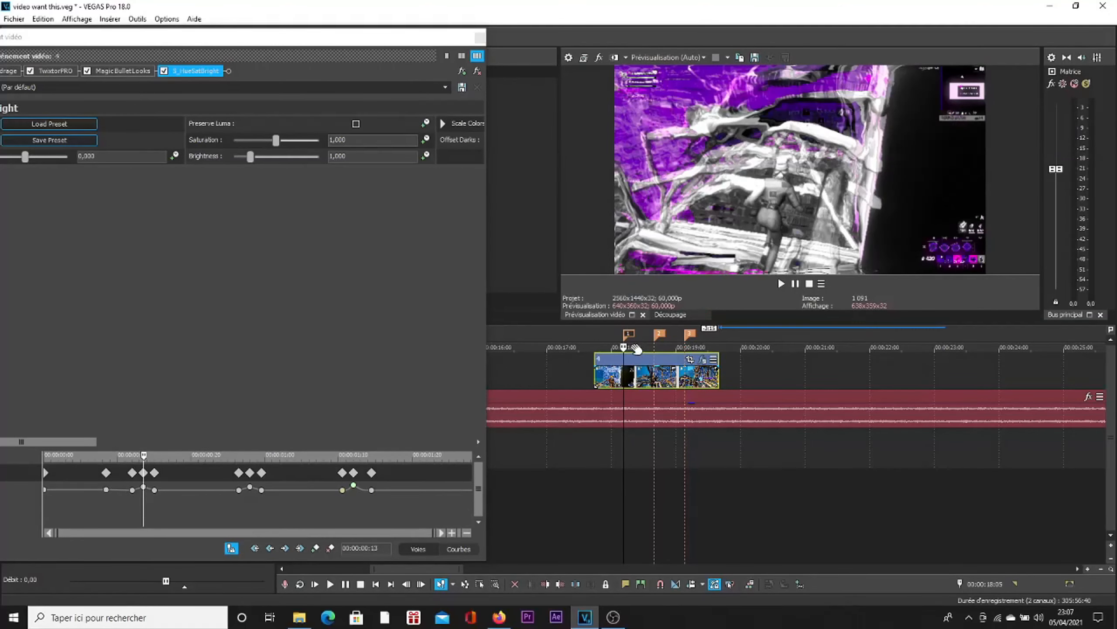
drag(370, 40, 450, 36)
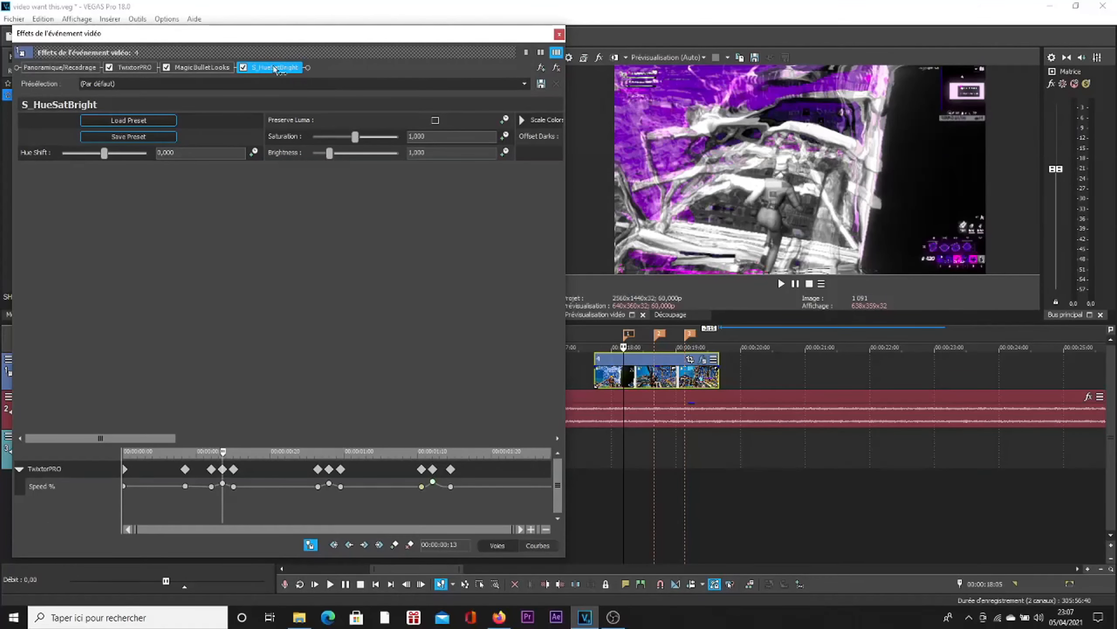
Step: Try a Hue Shift of 0.687 with S_HueSatBright placed ahead of MagicBulletLooks in the effect chain, and reset it to 0
drag(245, 66, 173, 68)
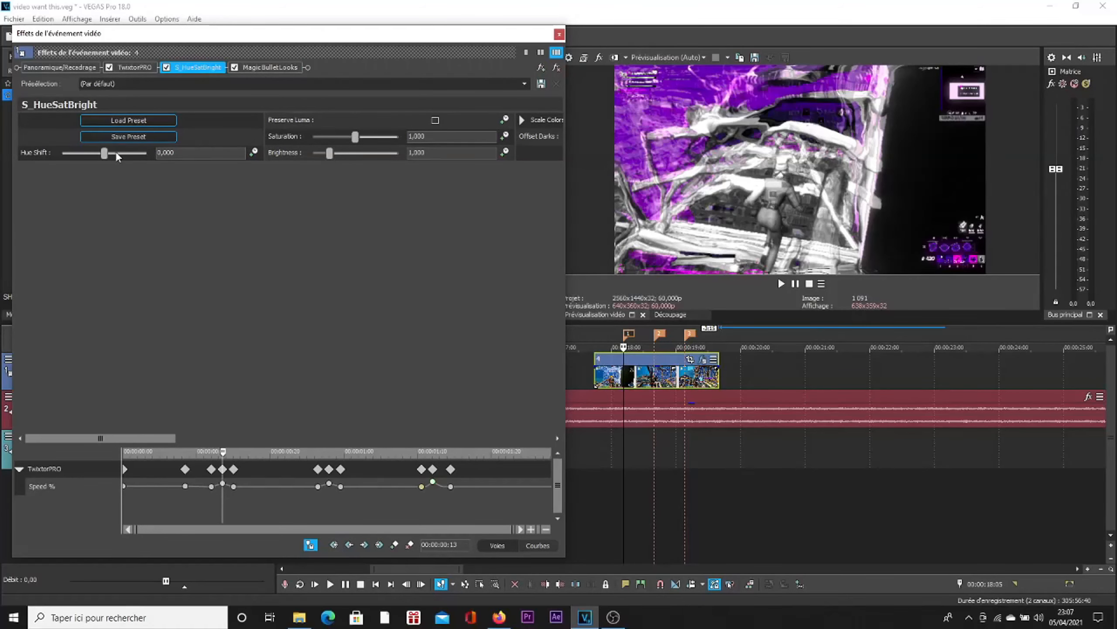
drag(103, 154, 134, 154)
click(194, 152)
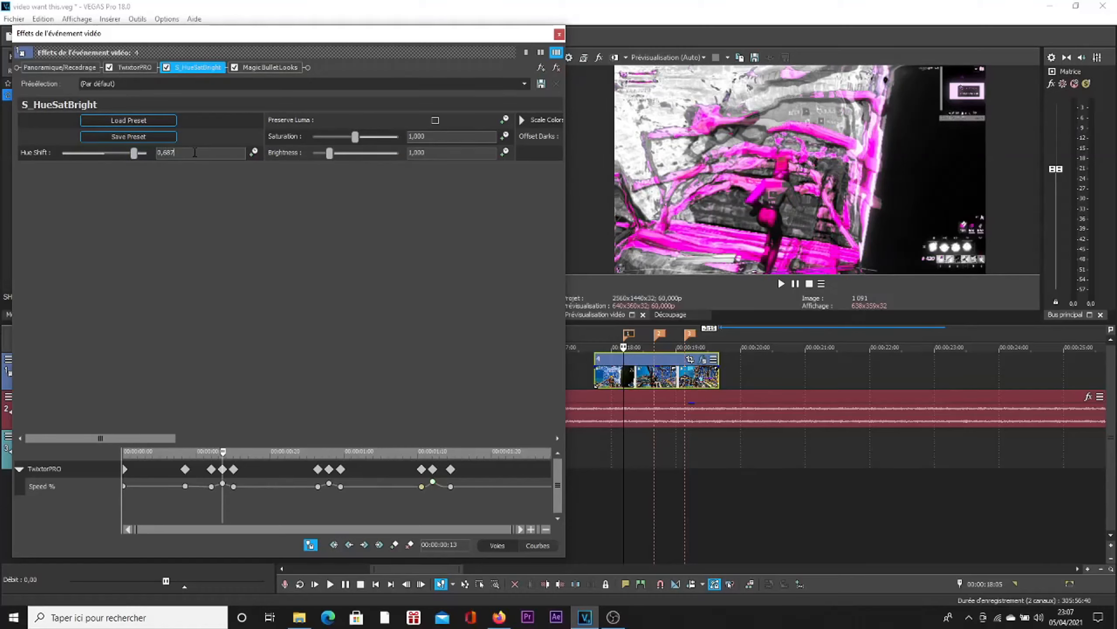
text(0)
key(Return)
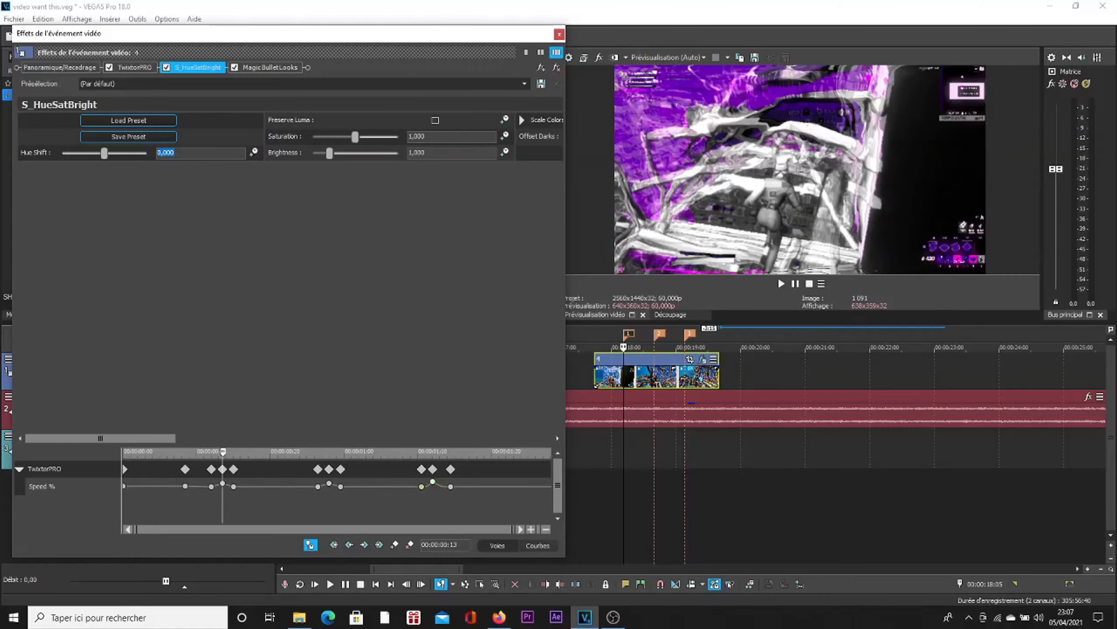
Step: Move S_HueSatBright back behind MagicBulletLooks, try a Hue Shift of about 0.415 and reset it to 0
drag(202, 68, 459, 52)
mouse_move(104, 153)
mouse_down()
mouse_move(143, 154)
mouse_move(121, 155)
mouse_up()
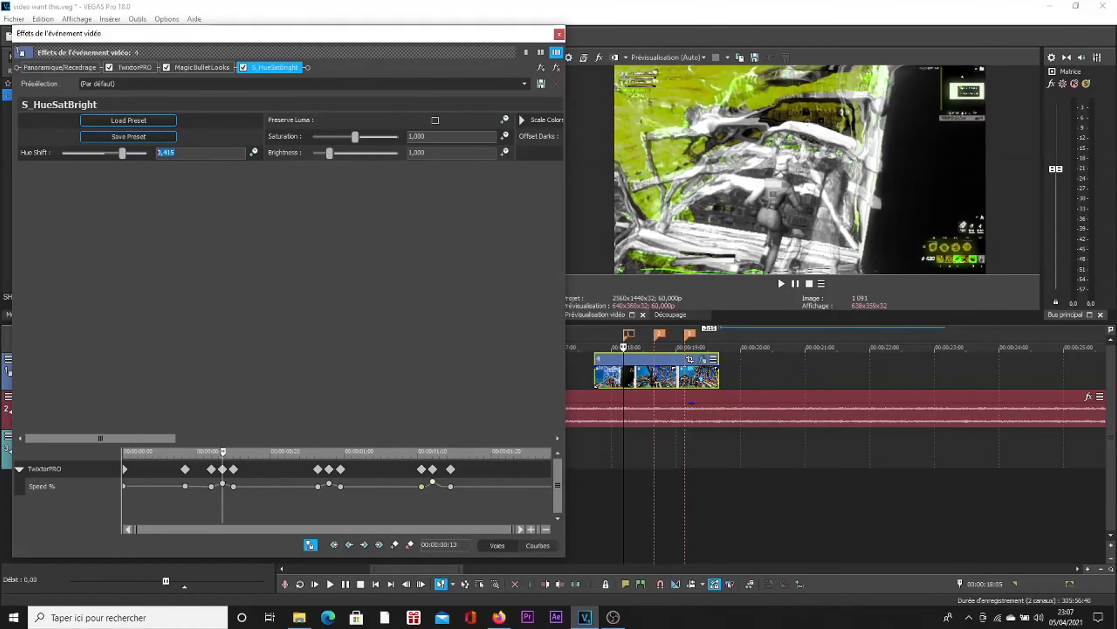
text(0)
key(Return)
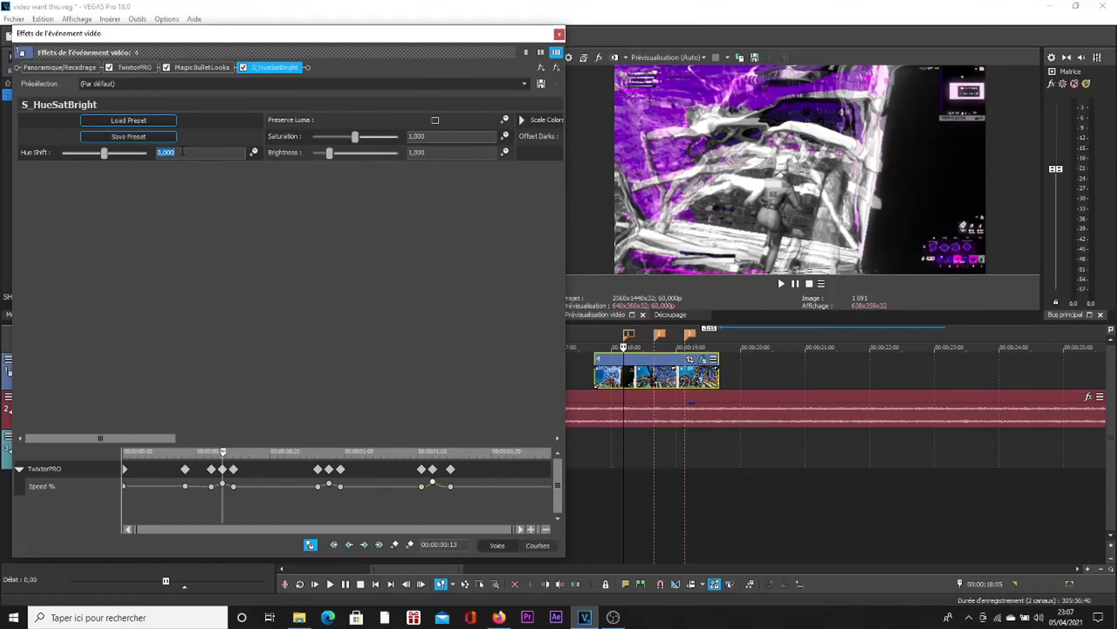
Step: Enable keyframe animation for the Hue Shift parameter of S_HueSatBright
click(183, 151)
click(254, 153)
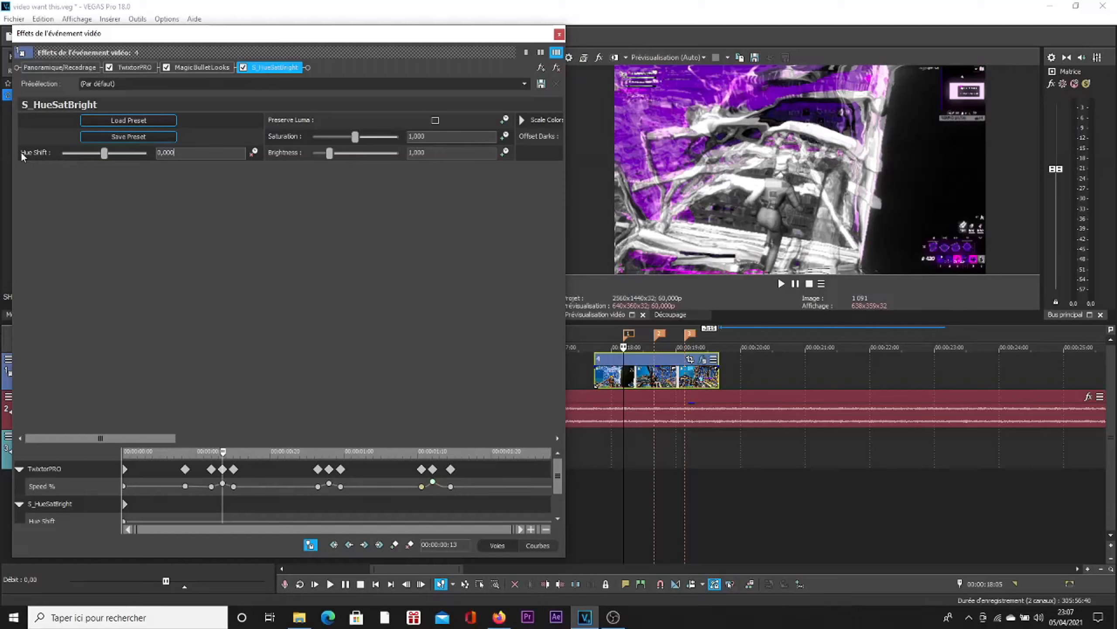
scroll(551, 484, down, 1)
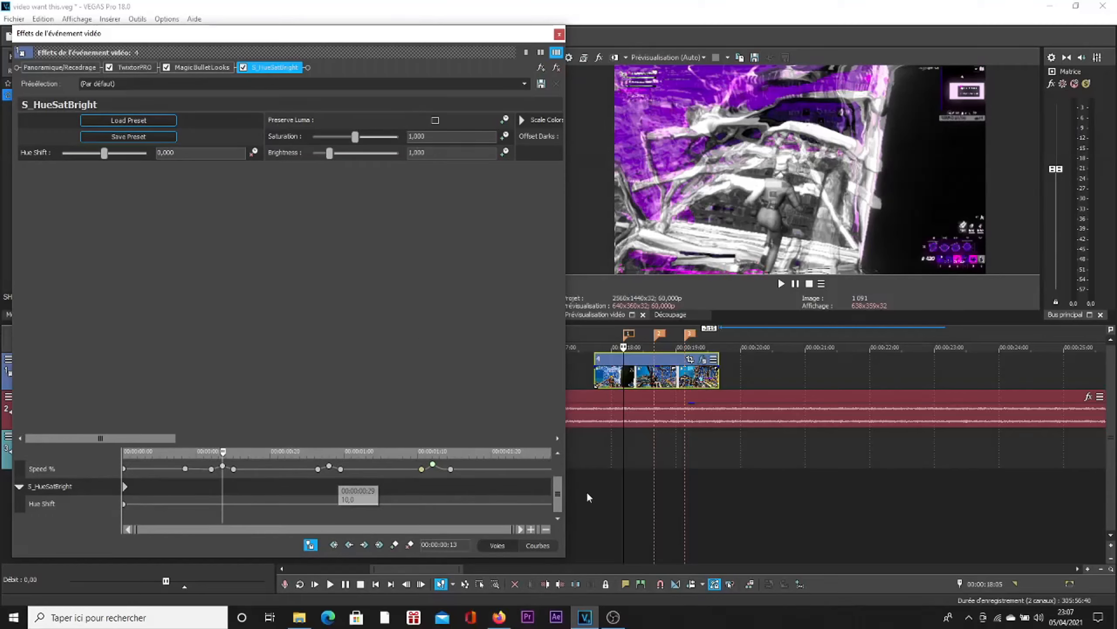
Step: Add Hue Shift keyframes at marker 1 (00:00:00:13) and one frame before it
click(625, 342)
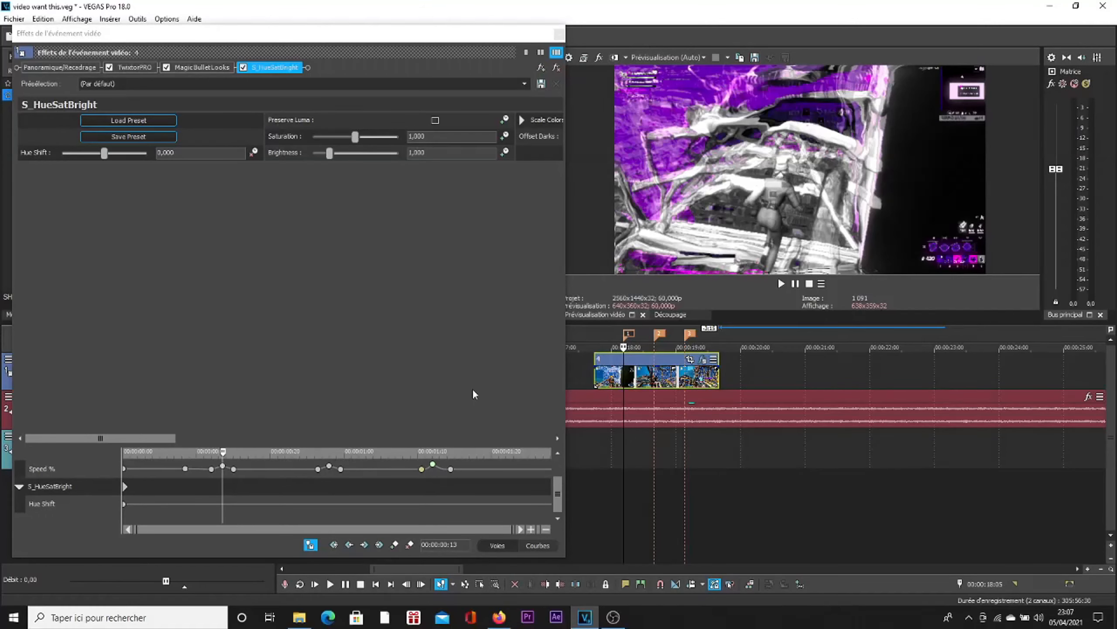
scroll(283, 489, up, 3)
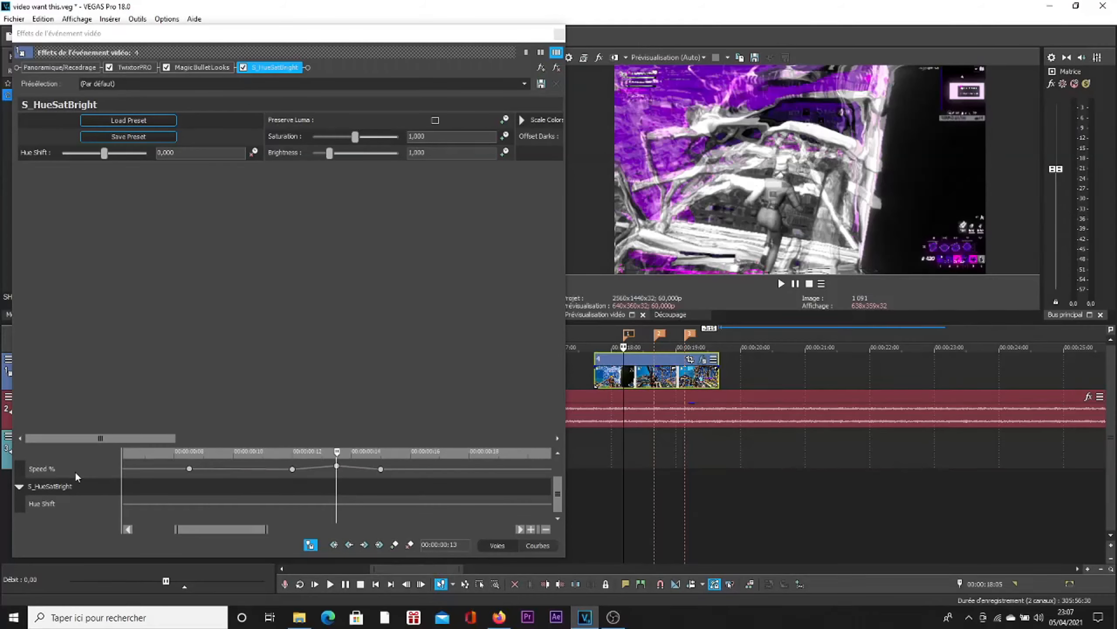
click(37, 488)
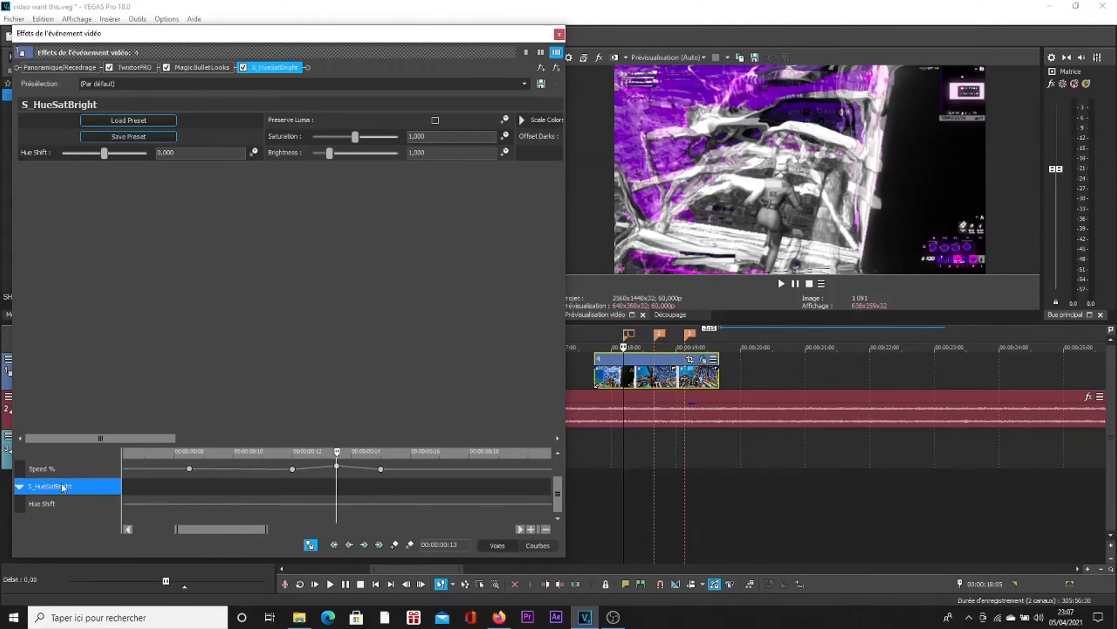
click(394, 544)
click(336, 504)
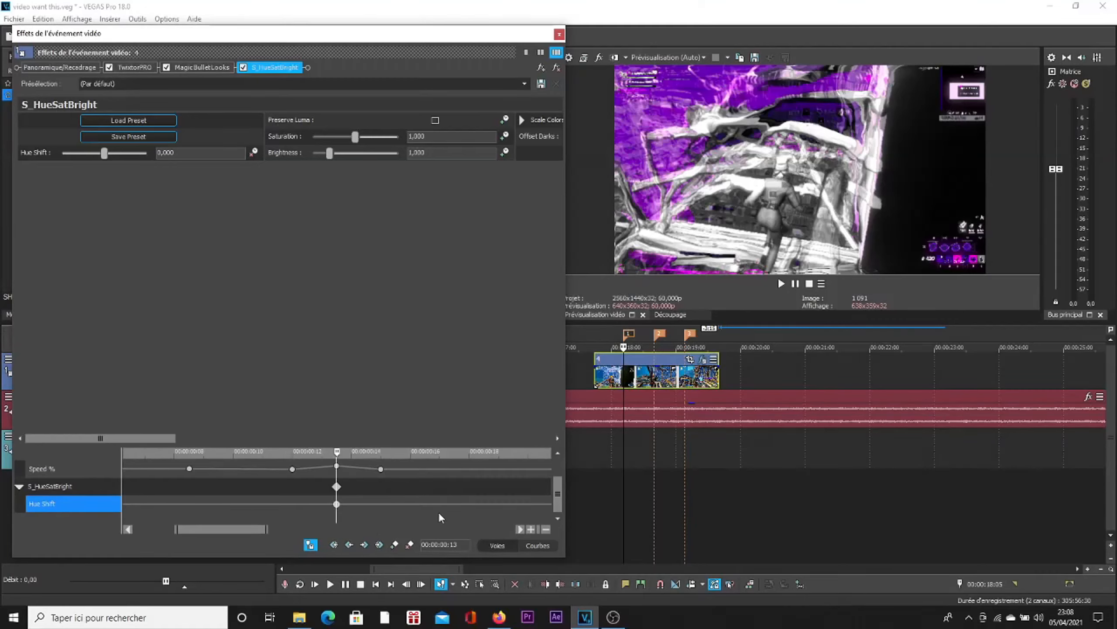
key(Left)
click(395, 545)
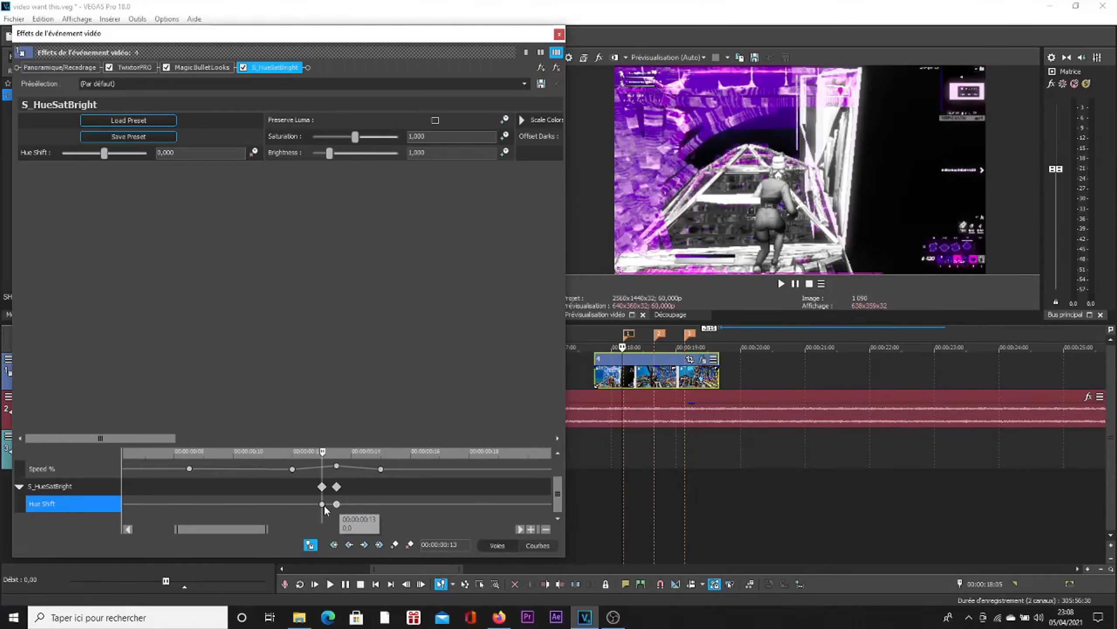
Step: Set the Hue Shift keyframe at marker 1 to 0.476 for a green tint
double_click(337, 504)
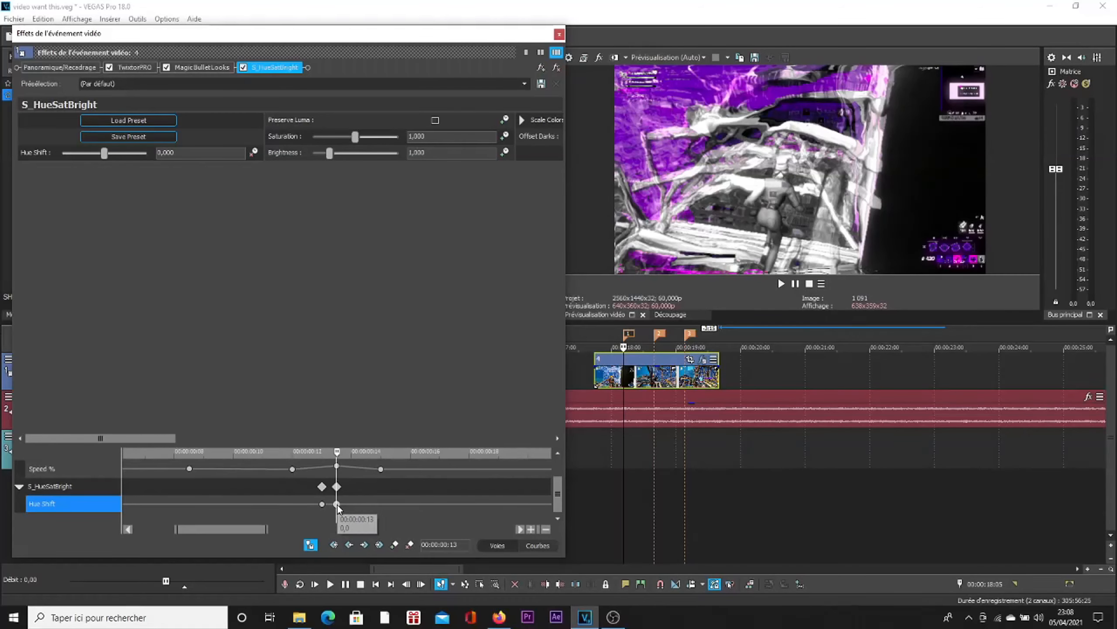
mouse_move(337, 523)
mouse_down()
mouse_move(365, 523)
mouse_move(351, 523)
mouse_up()
click(425, 501)
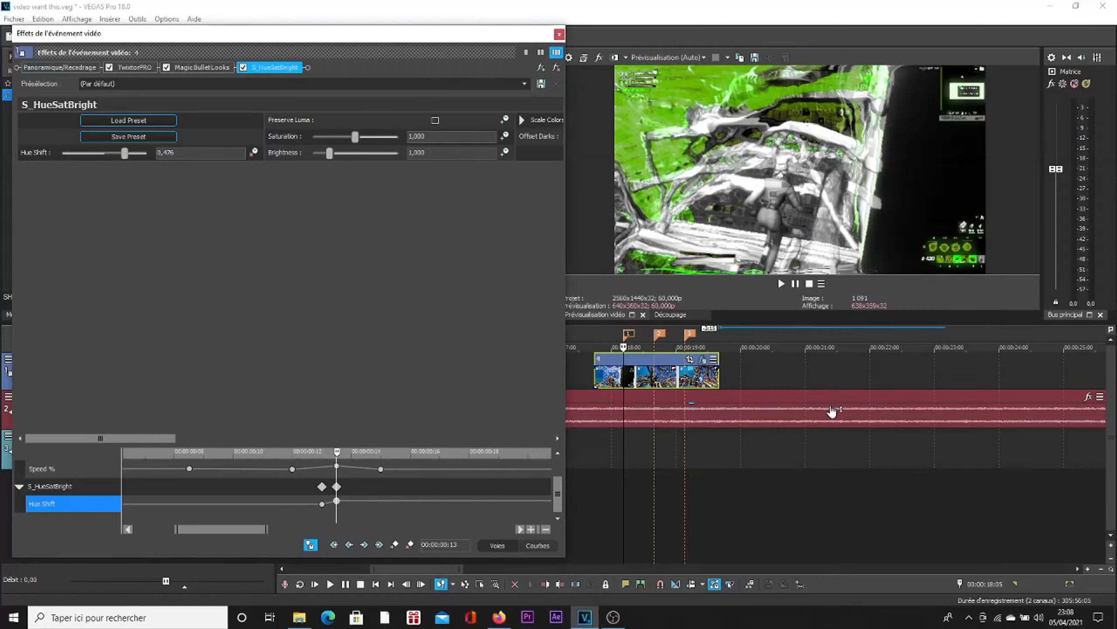
Step: Add Hue Shift keyframes at marker 2 (00:00:00:28) and one frame before it
scroll(384, 473, down, 4)
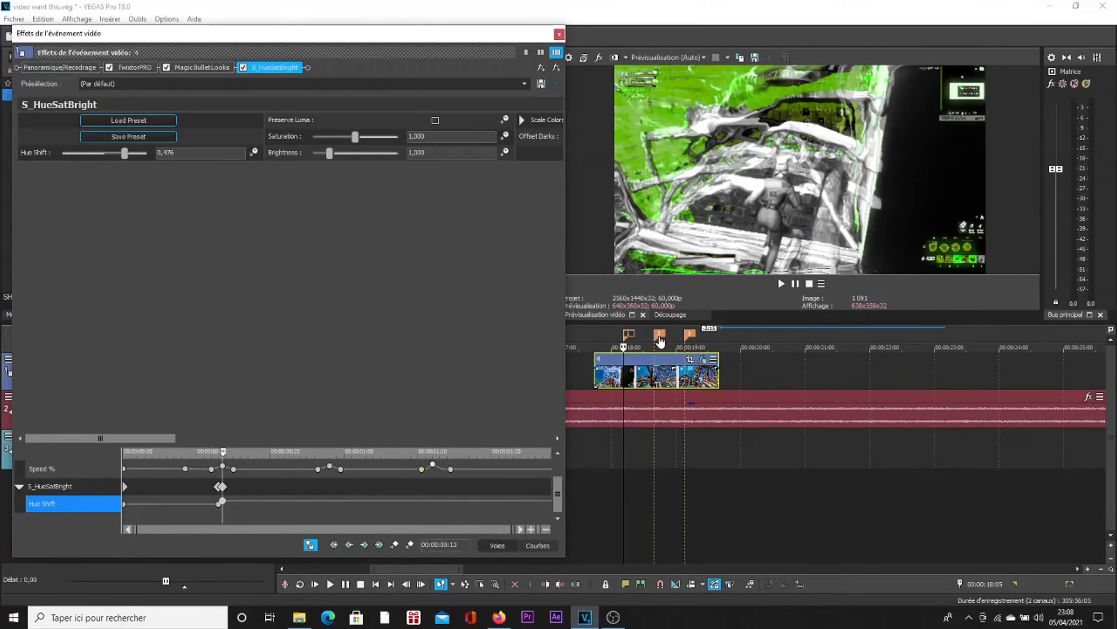
click(781, 282)
scroll(360, 484, up, 3)
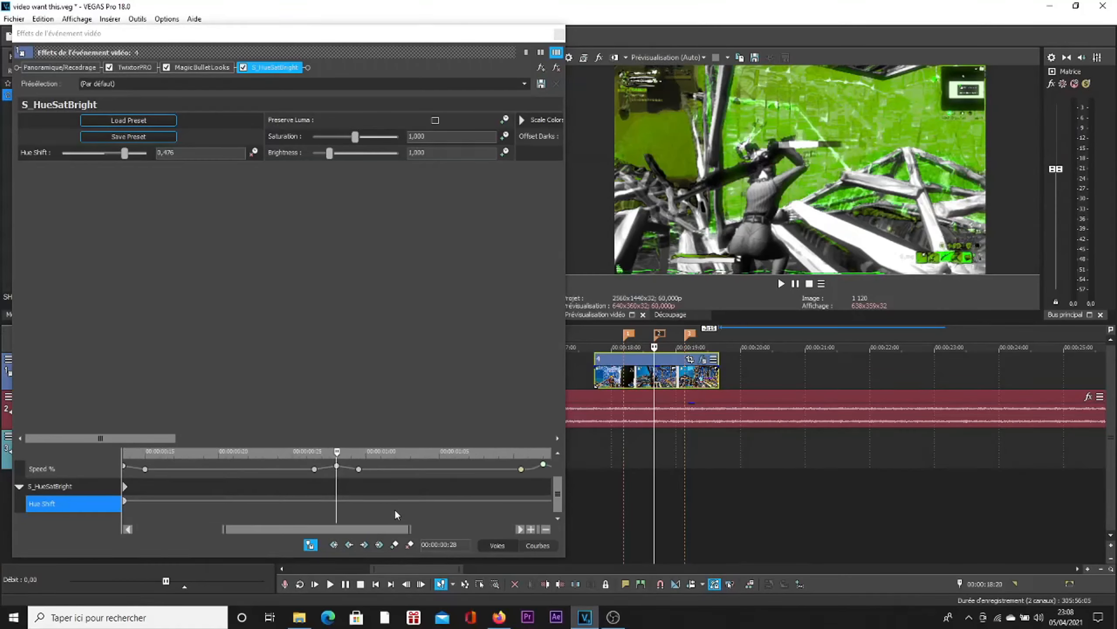
click(394, 544)
scroll(395, 482, up, 2)
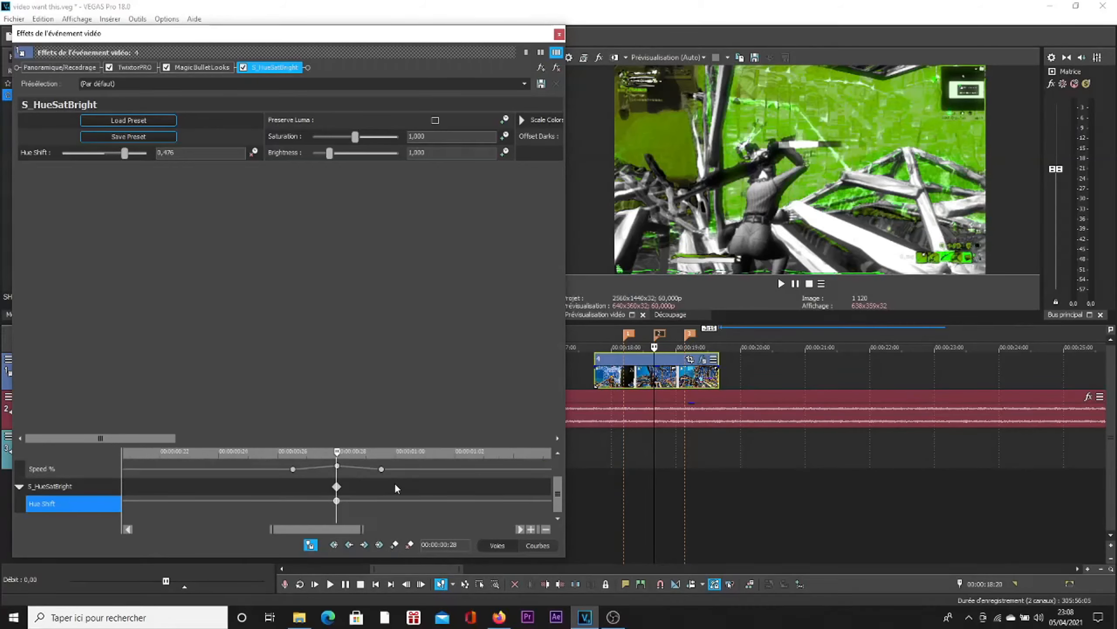
key(Left)
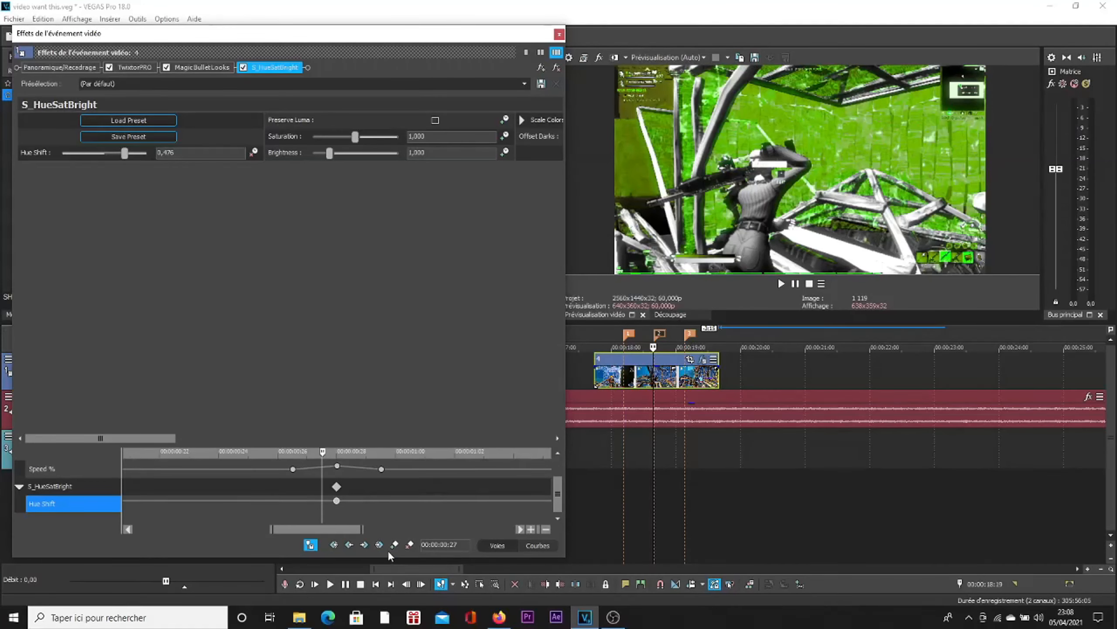
click(393, 545)
click(337, 501)
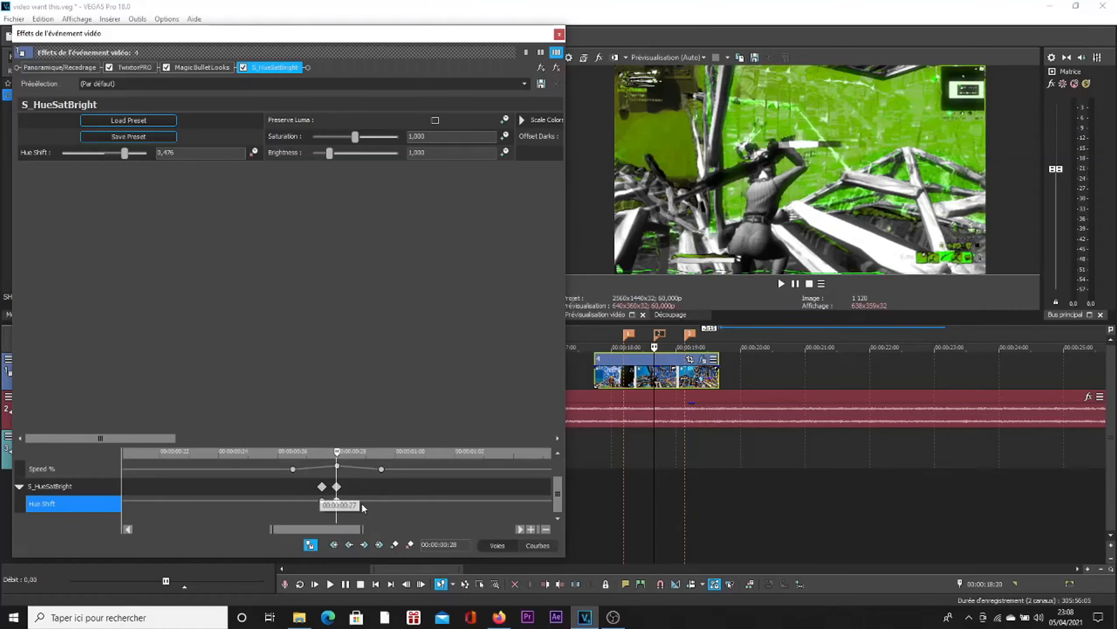
Step: Set the Hue Shift keyframe at marker 2 to 0.298 for an orange tint and close the effects window
scroll(361, 503, down, 5)
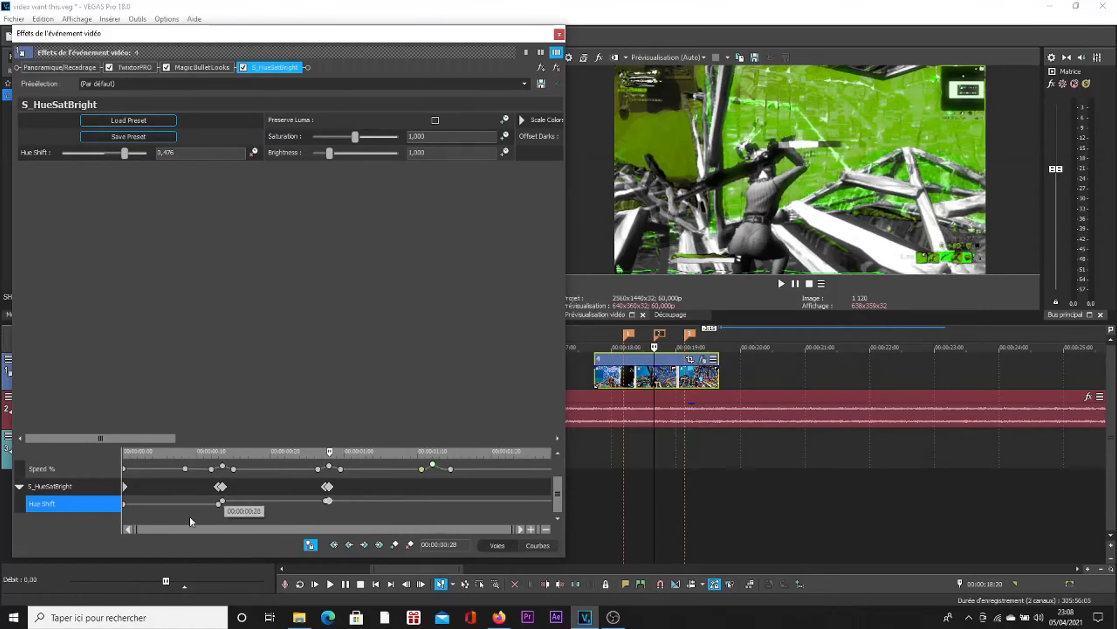
click(322, 502)
scroll(343, 516, up, 5)
double_click(351, 501)
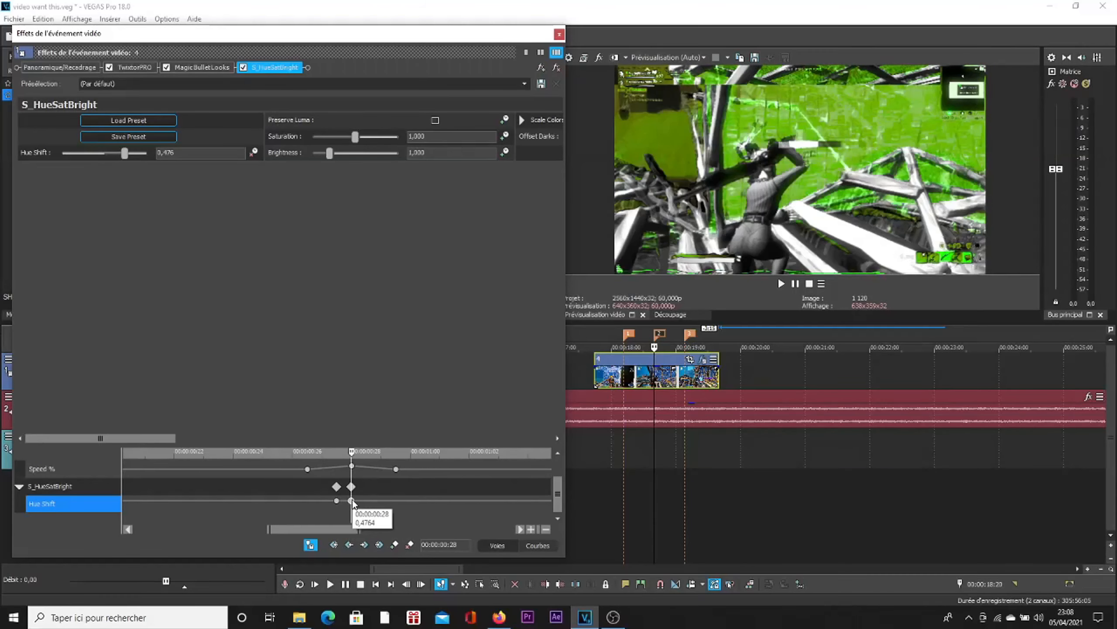
mouse_move(378, 528)
mouse_down()
mouse_move(333, 535)
mouse_move(356, 530)
mouse_up()
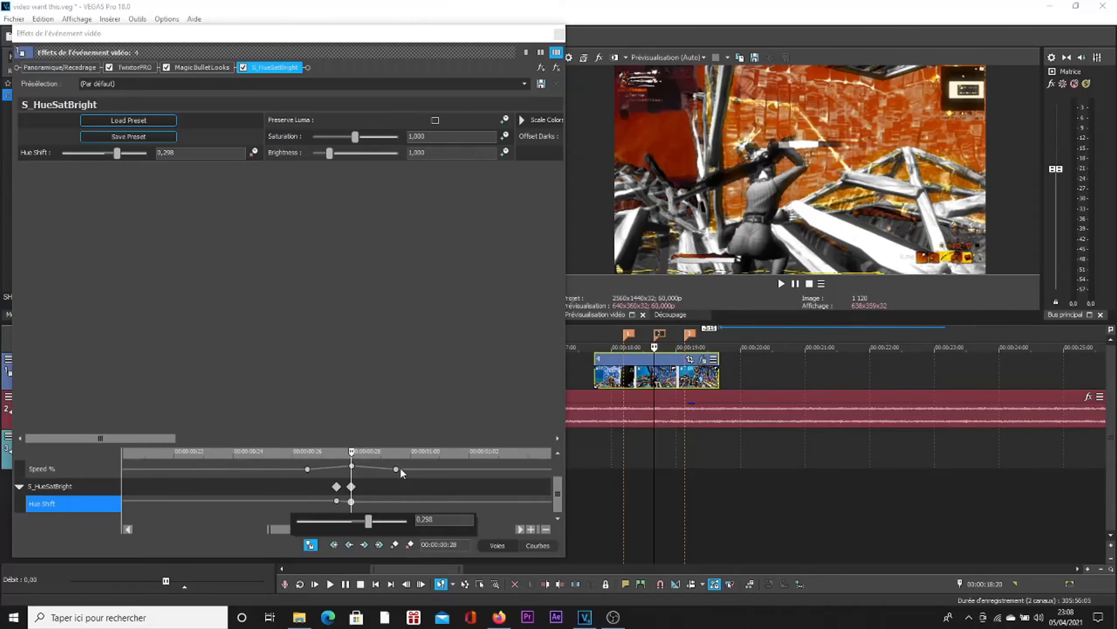
scroll(360, 507, down, 3)
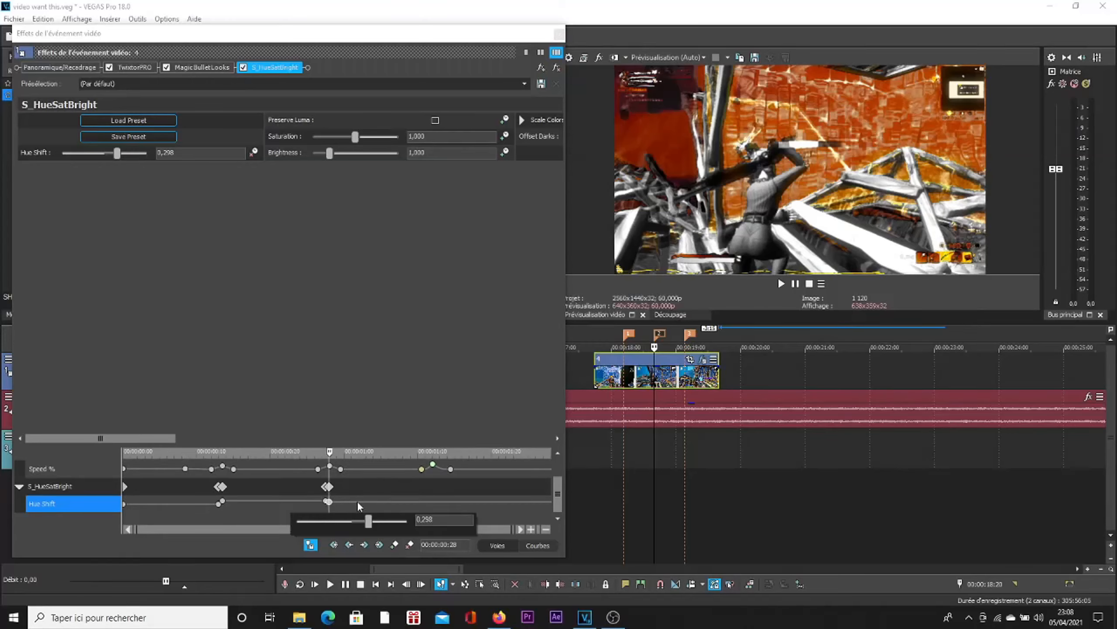
click(560, 34)
click(560, 35)
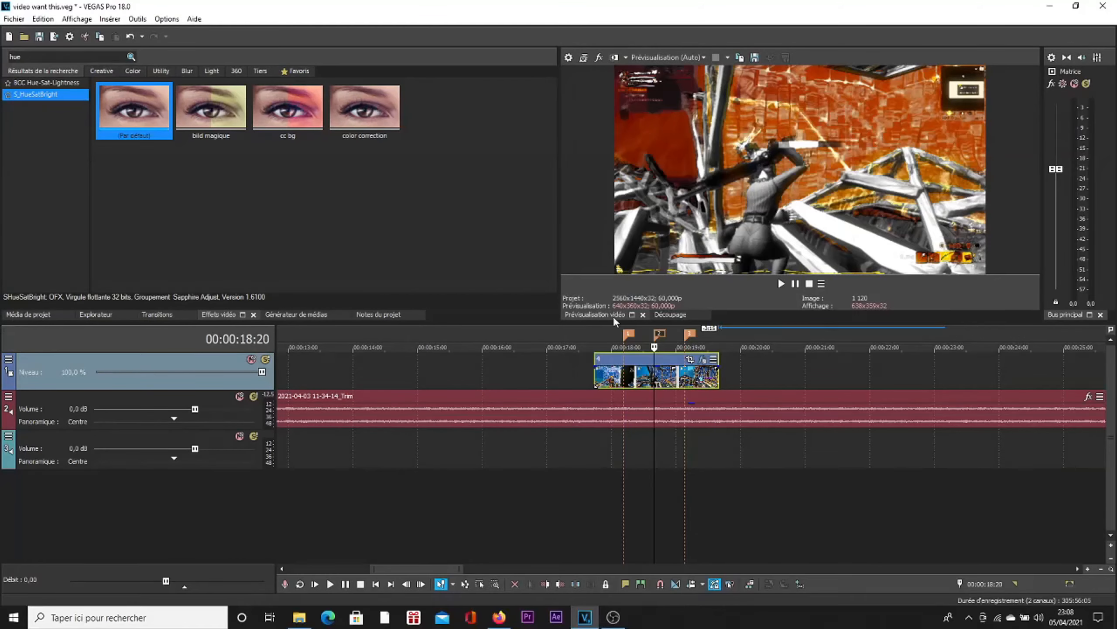
Step: Play the clip from just before marker 1 to check the colour changes on the beats
click(615, 335)
key(space)
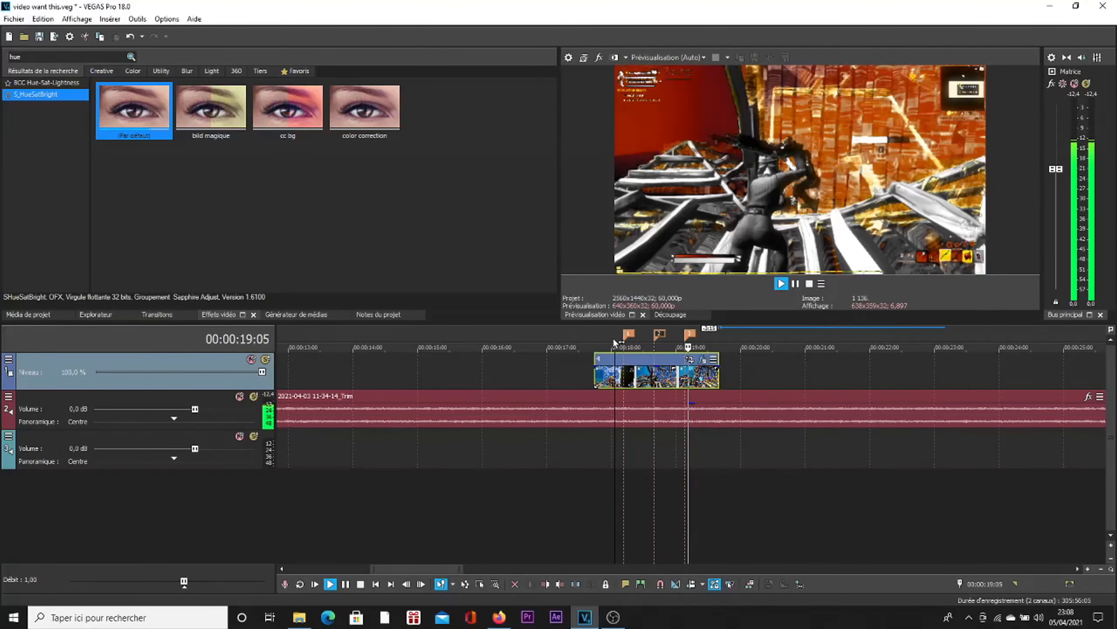
key(space)
Step: Return the playhead to marker 2 and reopen the clip's video event effects
click(659, 334)
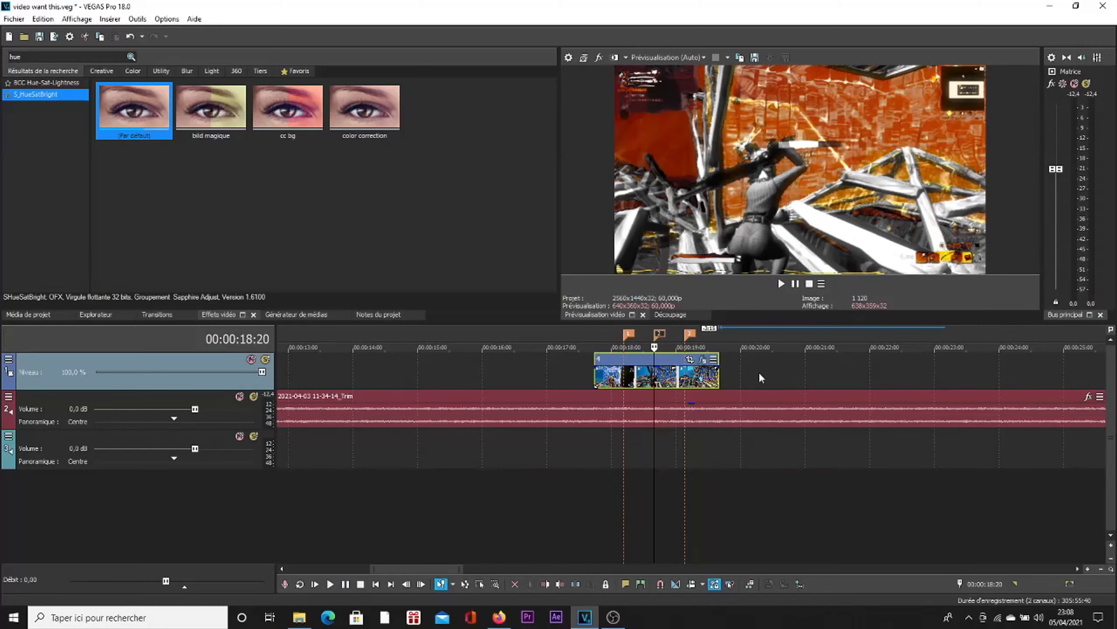
click(703, 360)
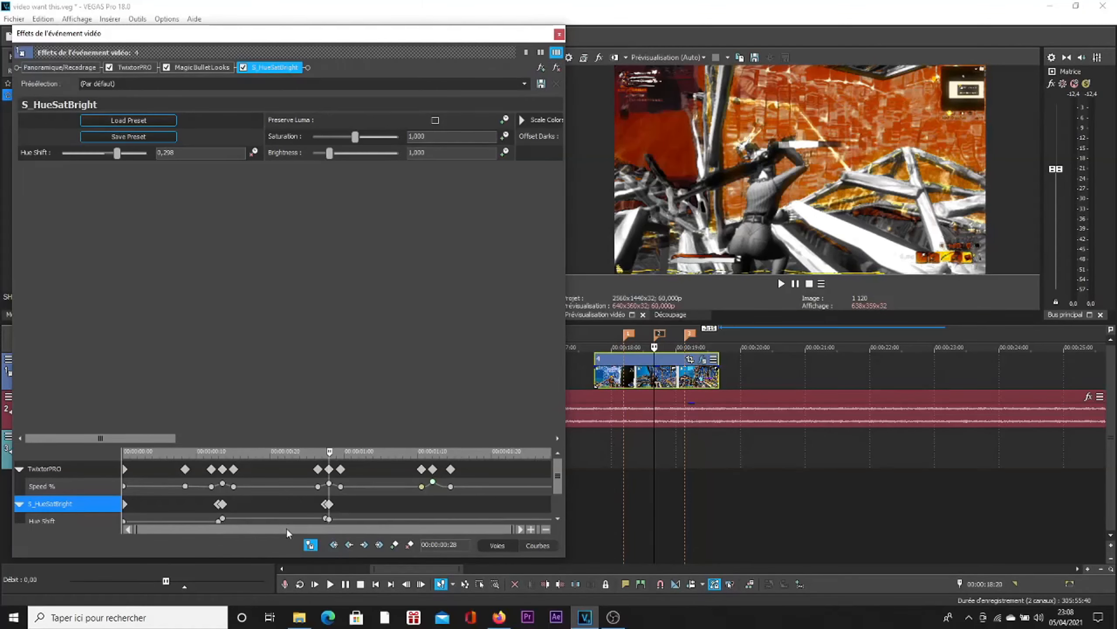
Step: Add a Hue Shift keyframe at marker 3 (00:00:01:12) and set it to -0.152 for a blue tint
click(327, 520)
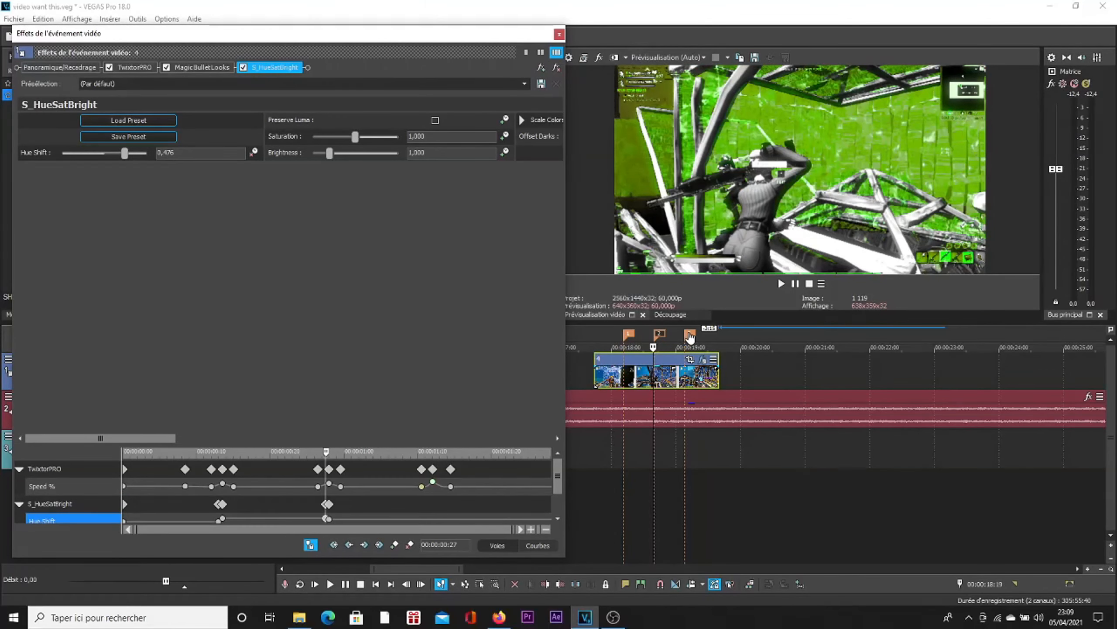
click(690, 335)
double_click(434, 521)
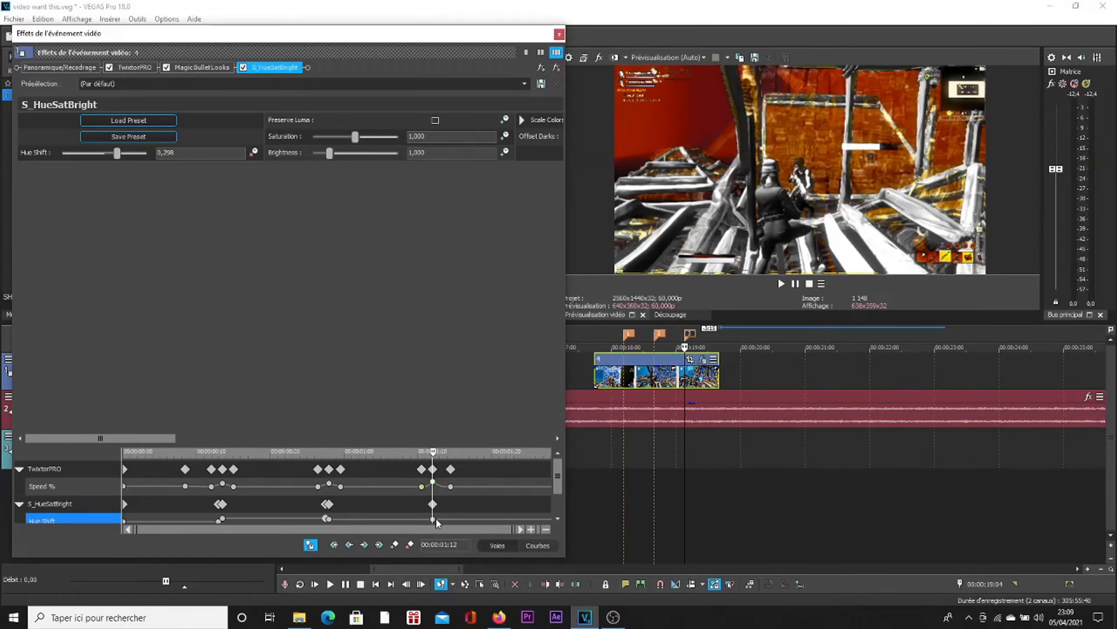
double_click(434, 518)
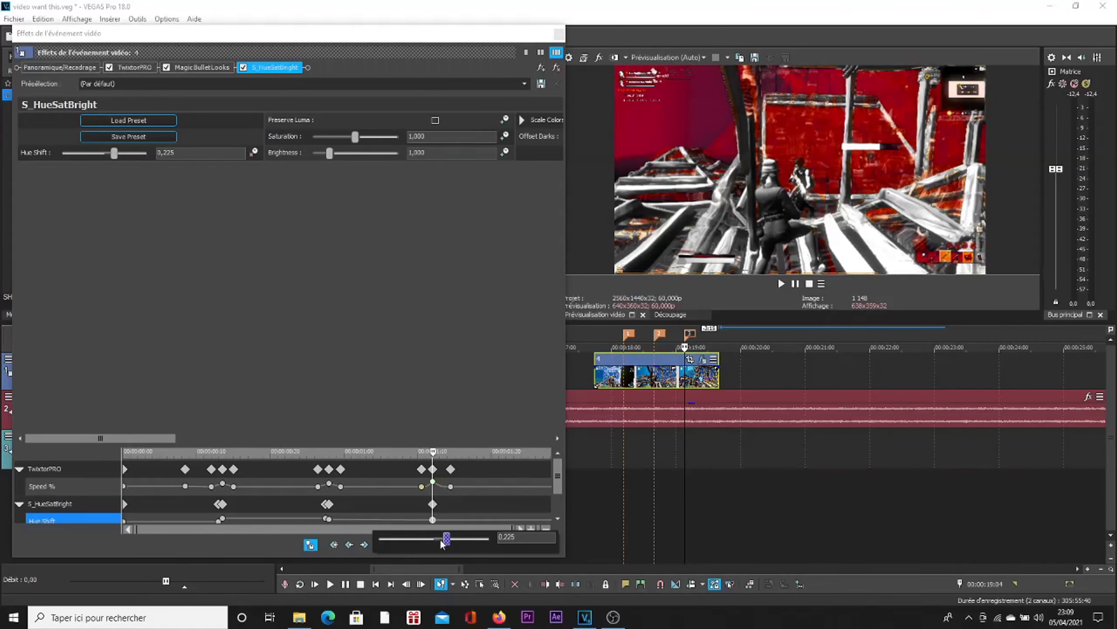
mouse_move(428, 539)
mouse_down()
mouse_move(364, 546)
mouse_move(426, 557)
mouse_up()
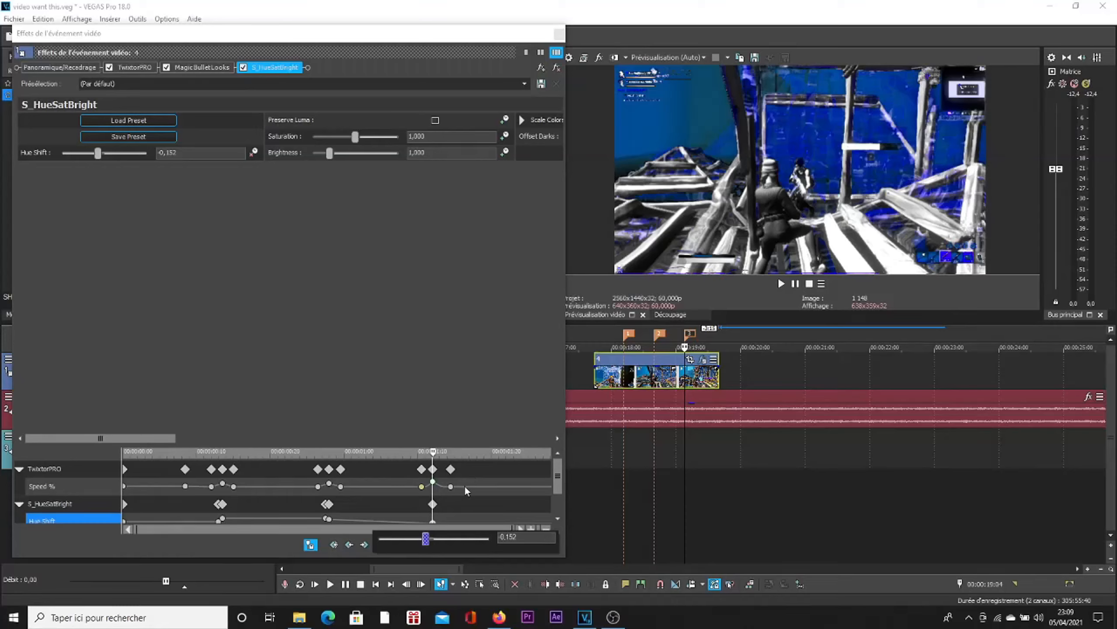
click(435, 521)
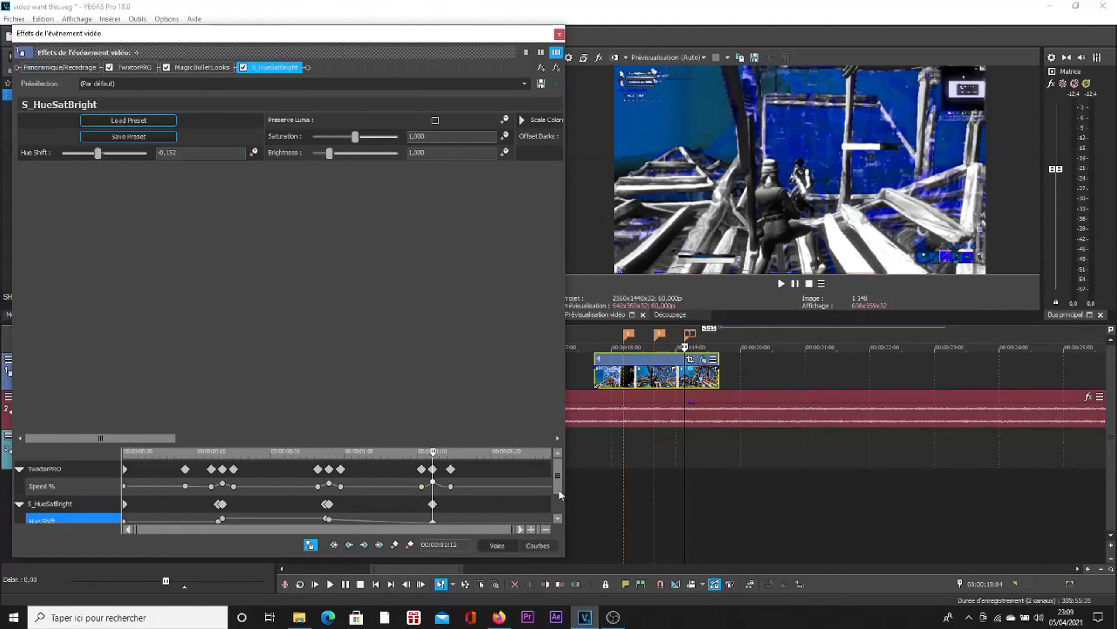
Step: Add another Hue Shift keyframe one frame before marker 3, at 00:00:01:11
scroll(560, 494, down, 1)
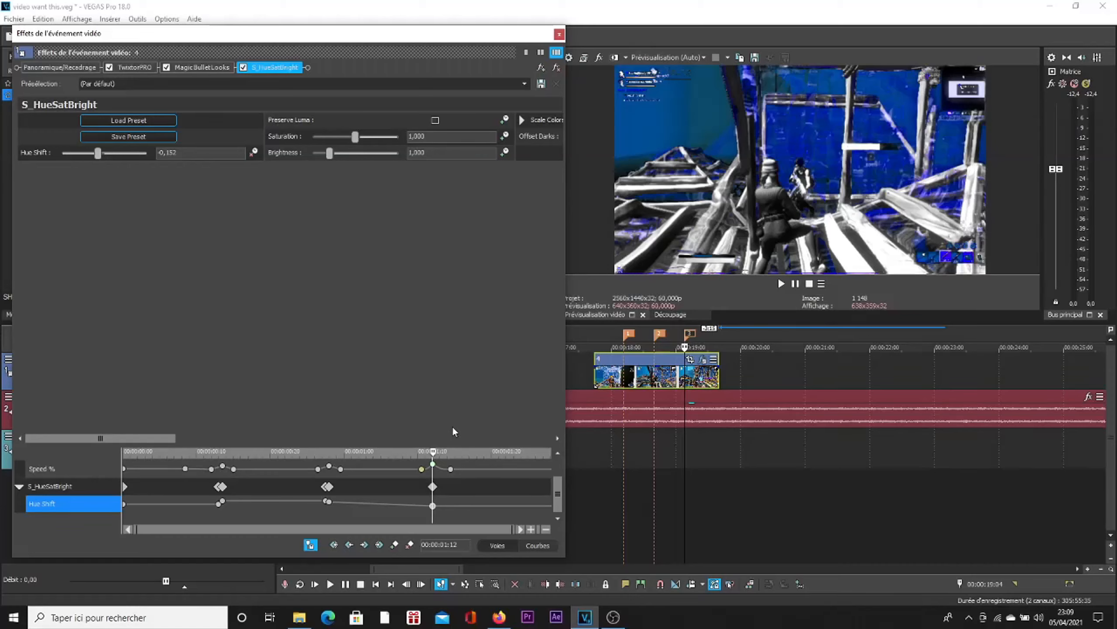
key(Left)
scroll(450, 515, up, 5)
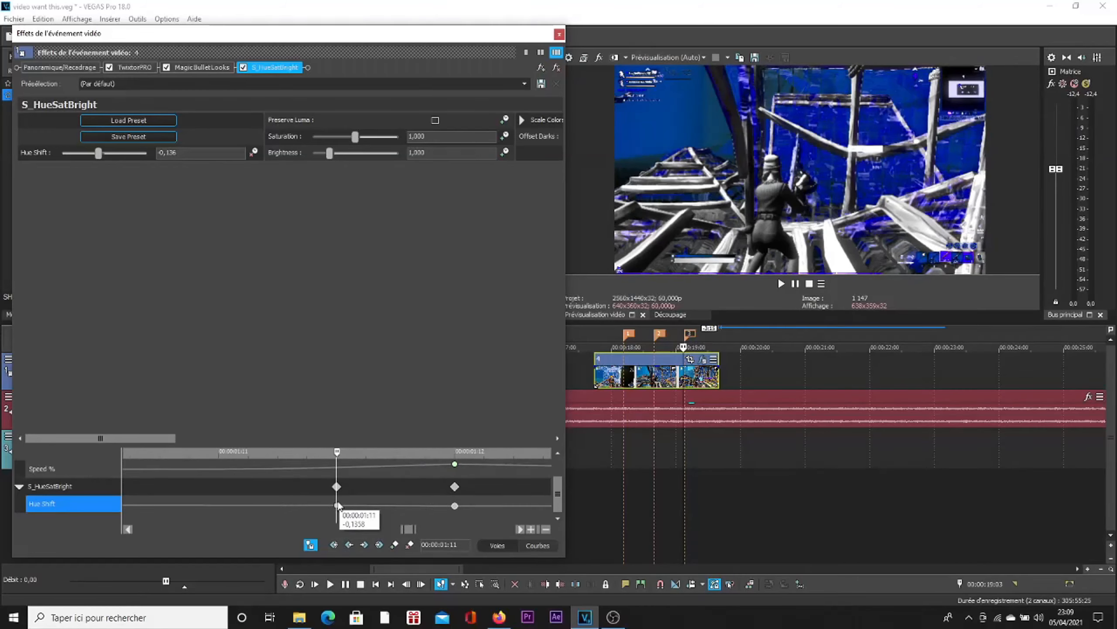
scroll(338, 506, down, 5)
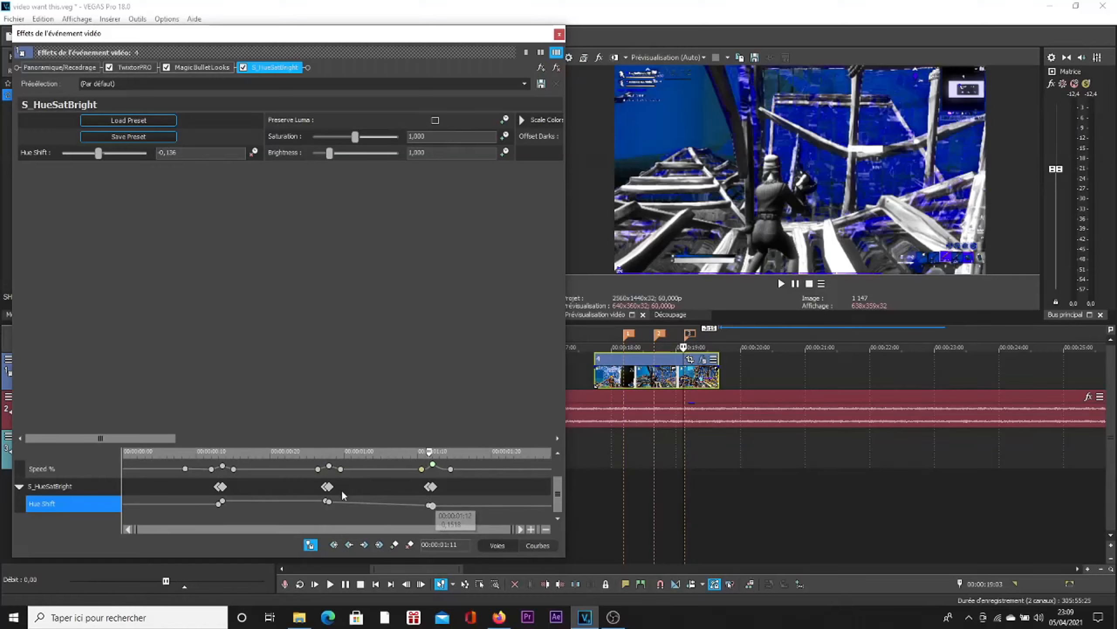
Step: Copy the marker 2 Hue Shift value, 0.298, to the keyframe one frame before marker 3
click(330, 503)
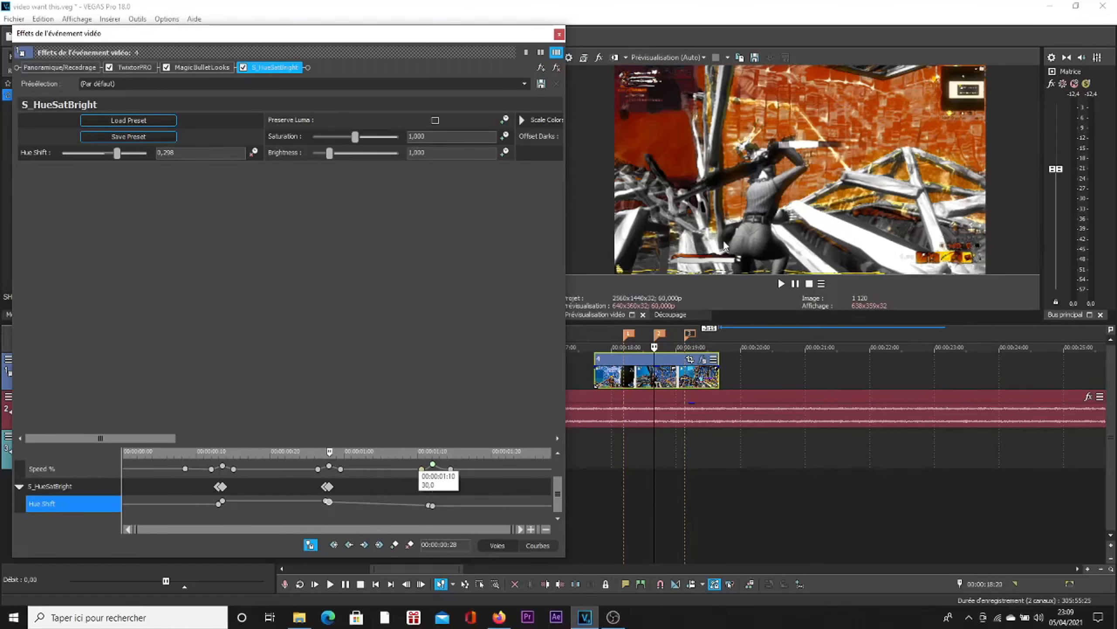
double_click(330, 504)
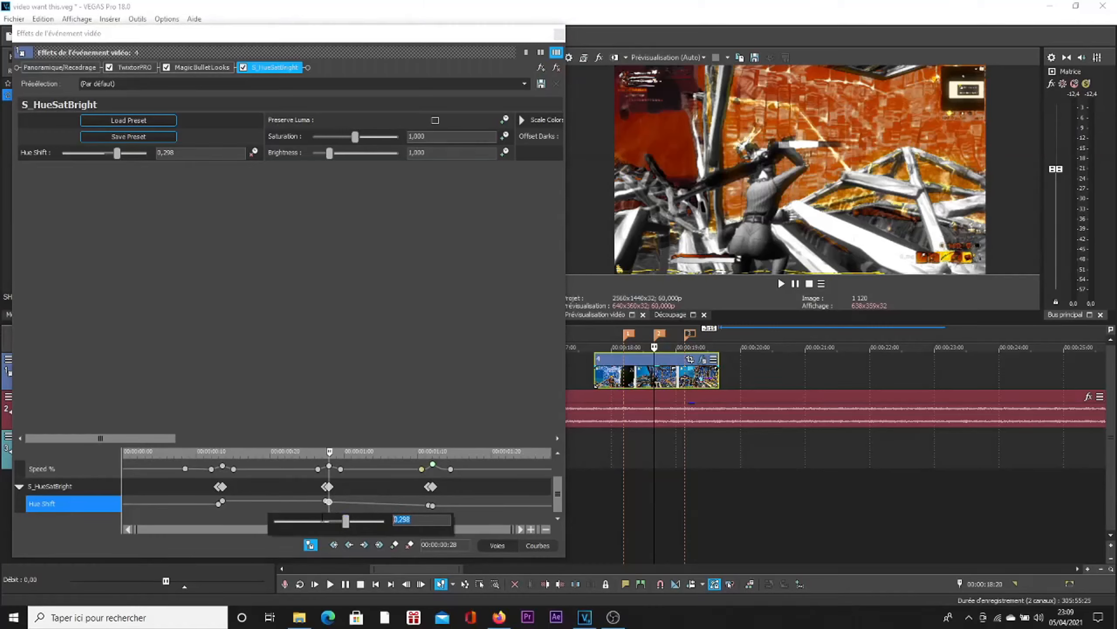
click(431, 507)
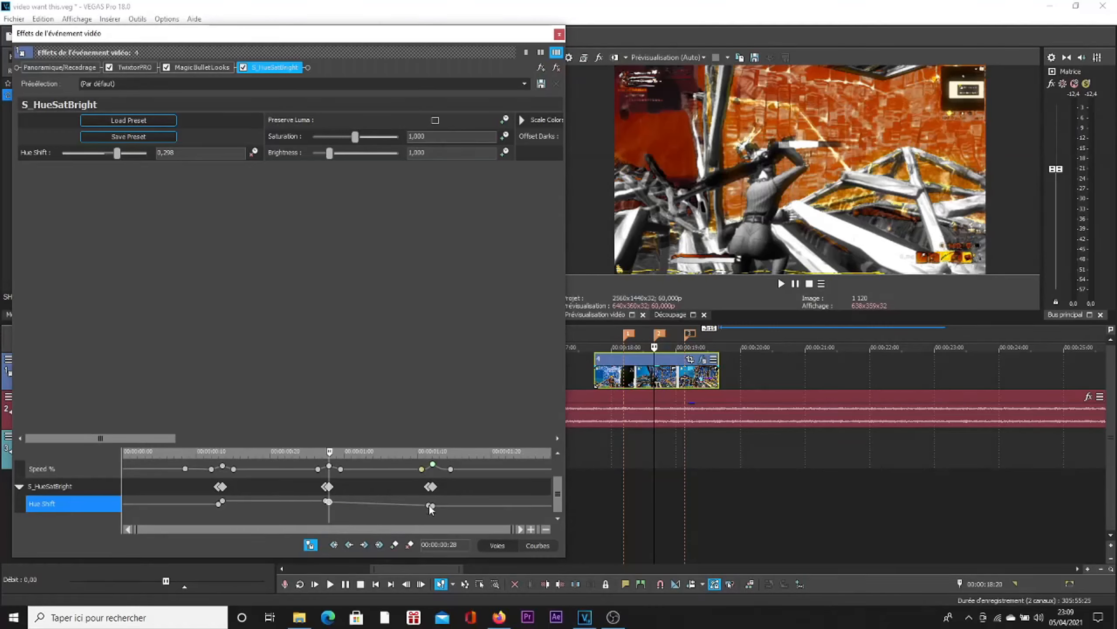
double_click(430, 507)
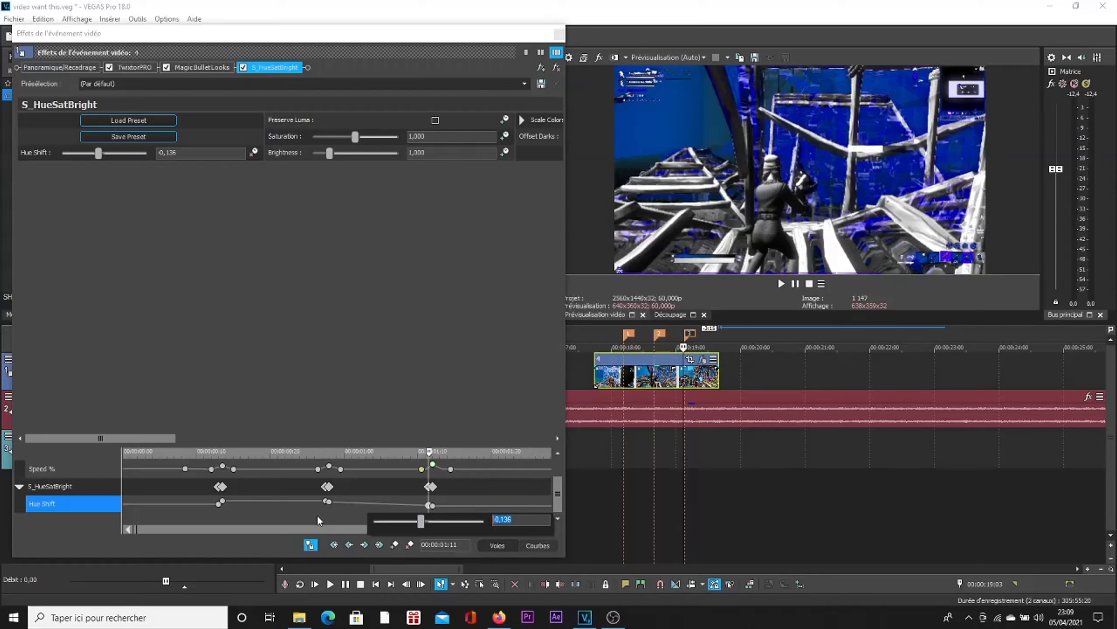
click(467, 544)
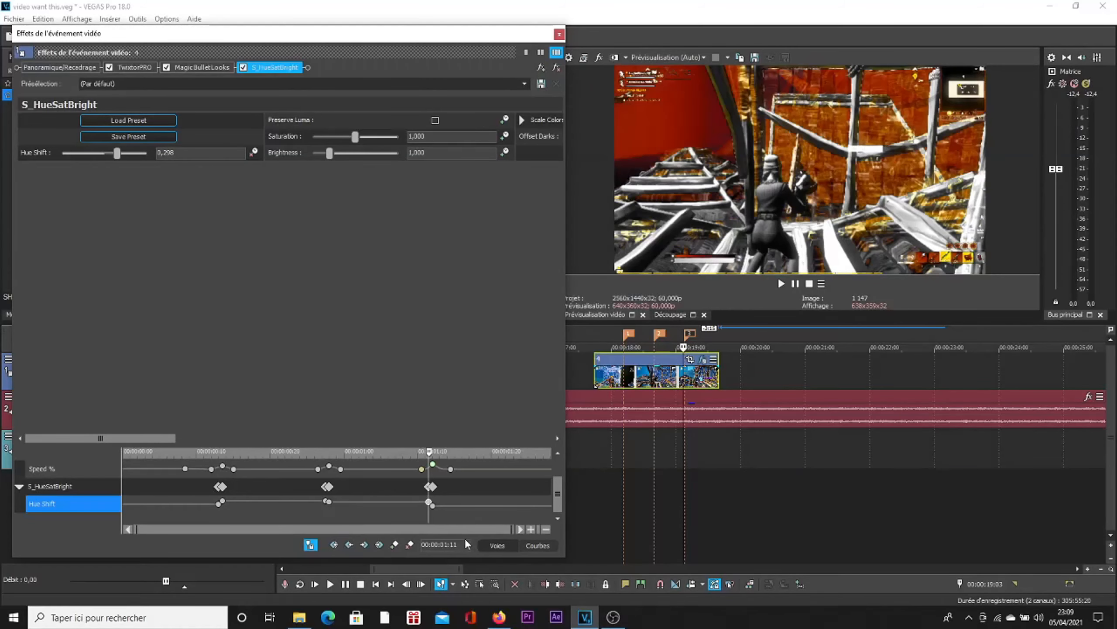
click(371, 506)
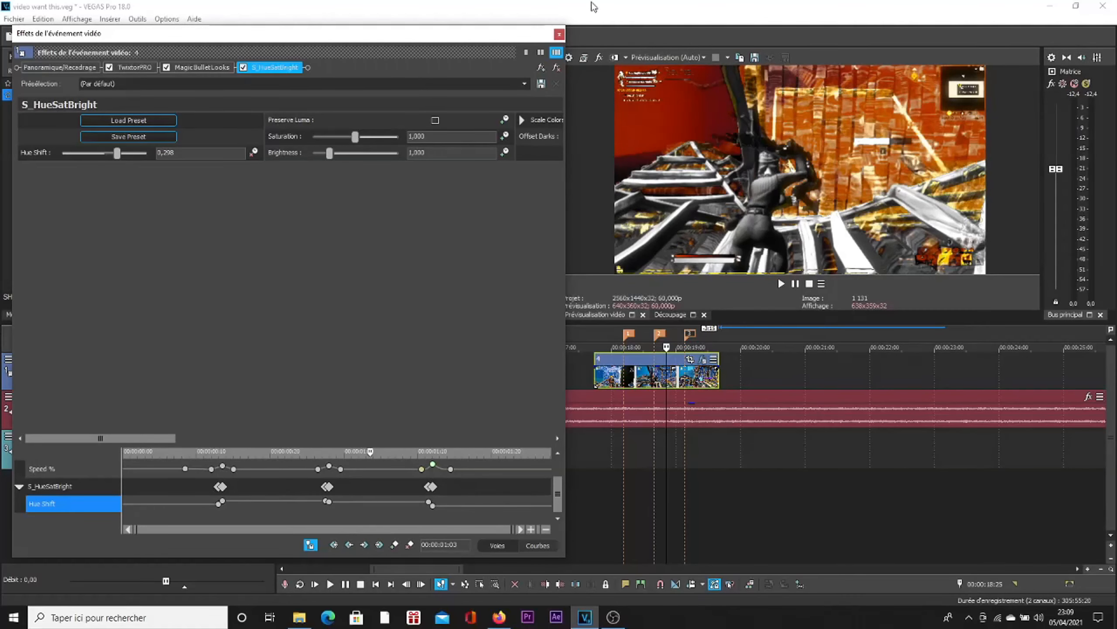
Step: Close the effects window and play the clip from just before marker 1 to check the colour changes
click(558, 35)
click(615, 331)
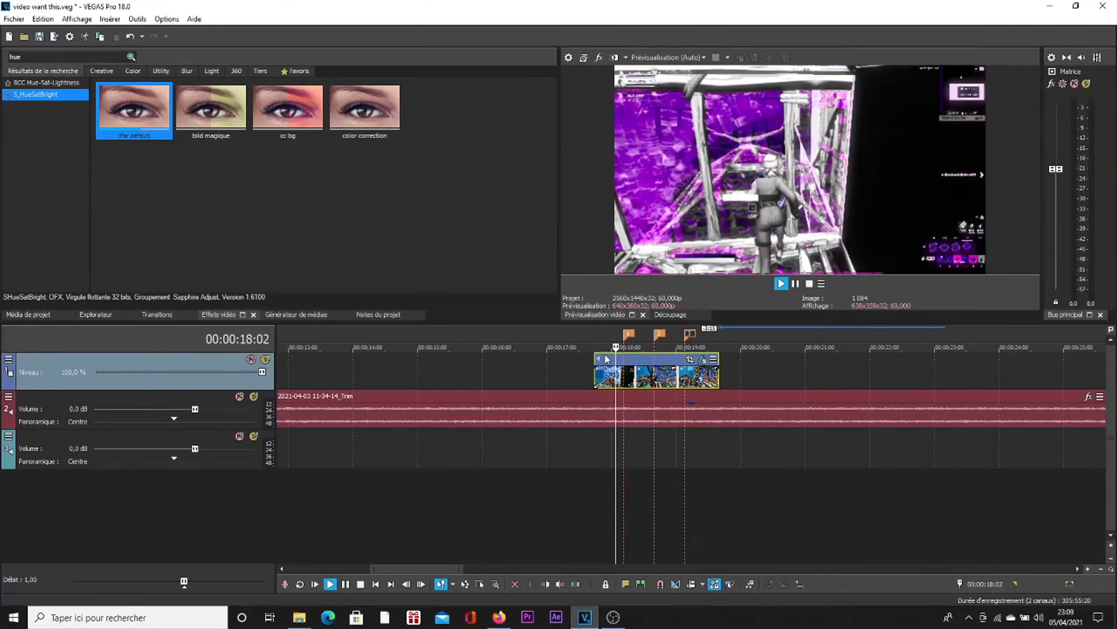
key(space)
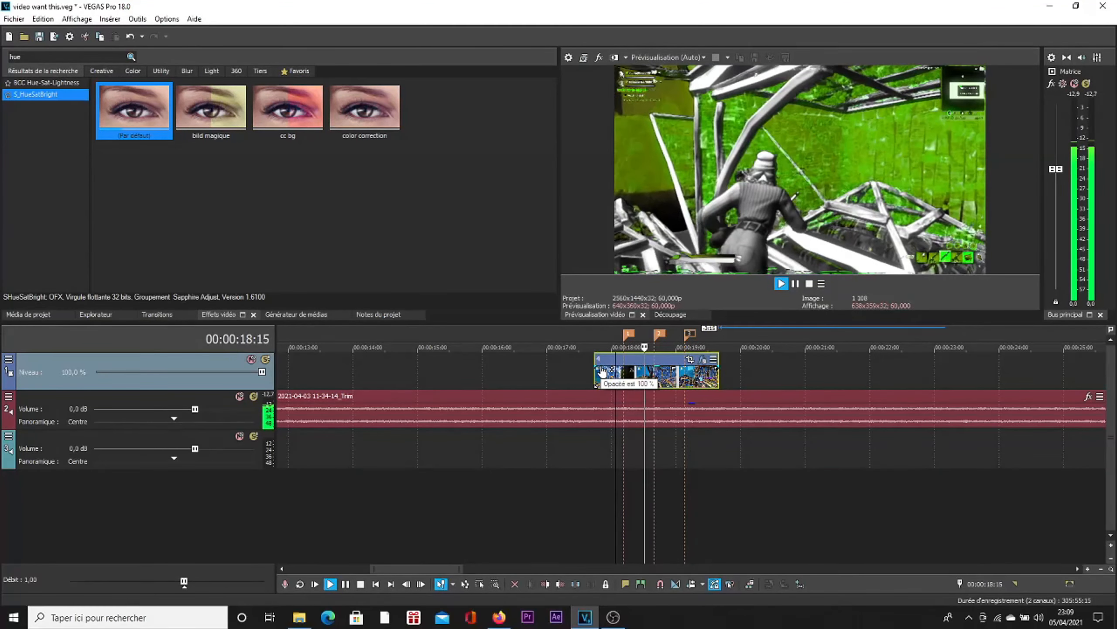
key(space)
key(space)
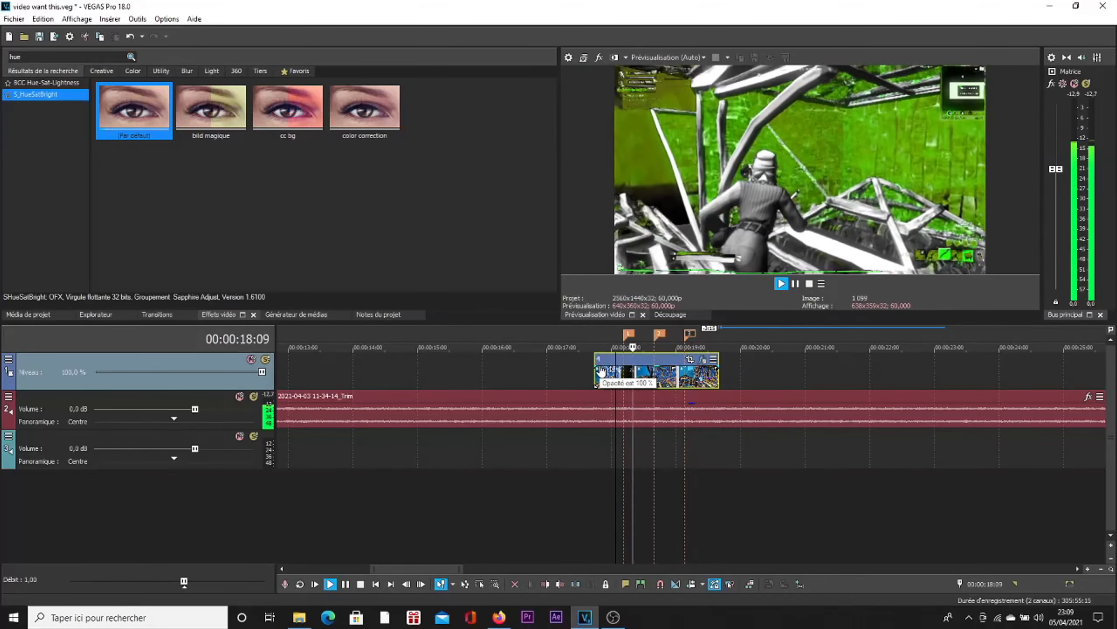
key(space)
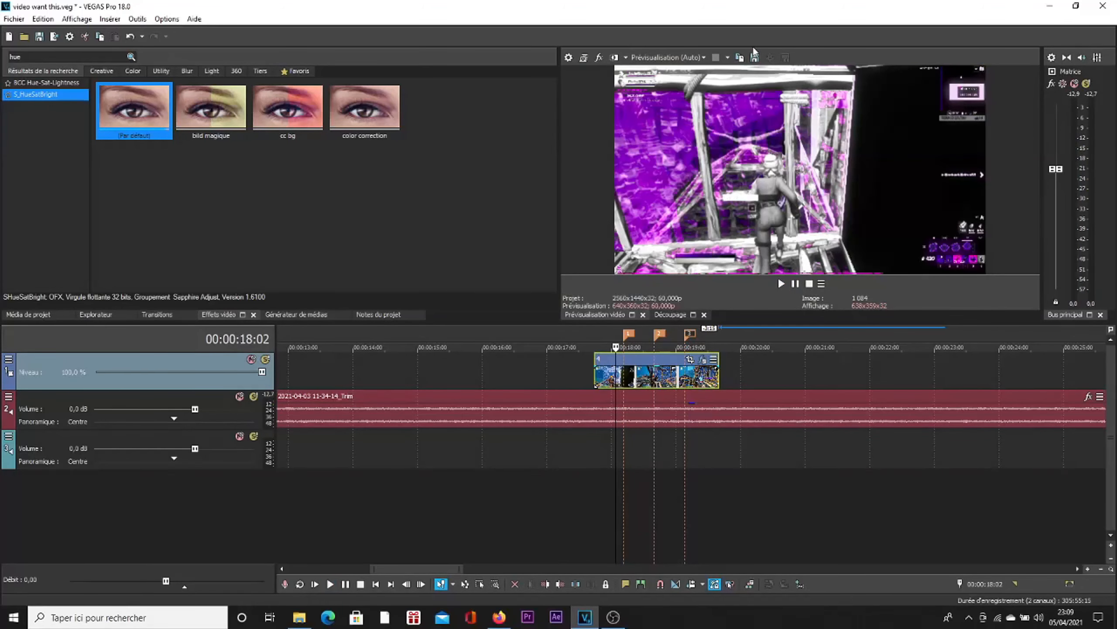
Step: Lower the preview quality to Brouillon (Quart) and replay the clip from just before marker 1
click(667, 57)
mouse_move(660, 69)
click(753, 105)
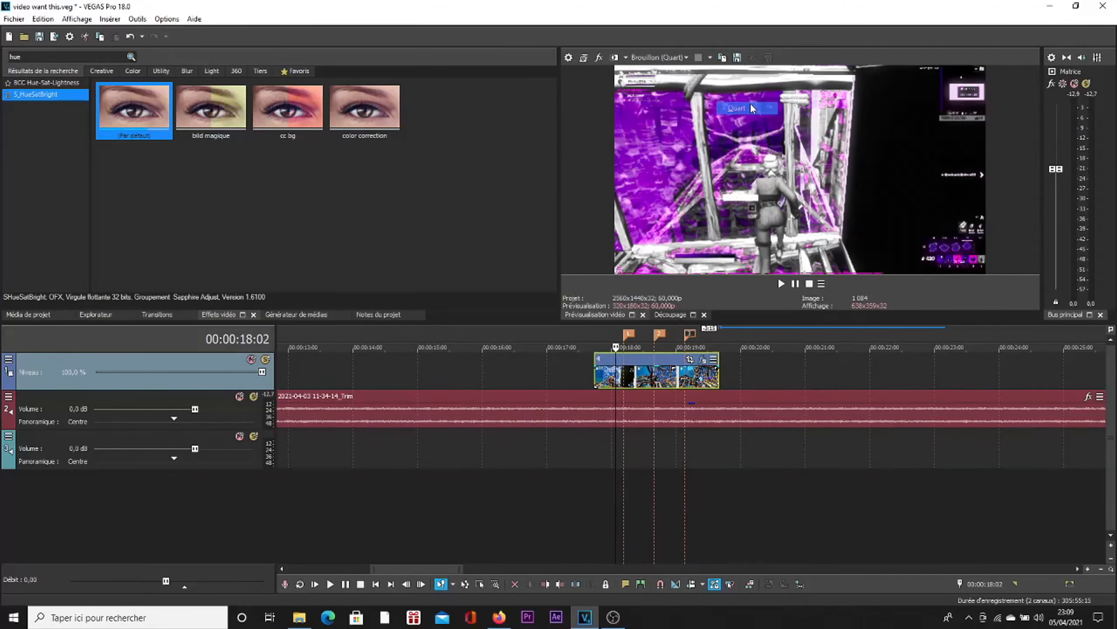
key(space)
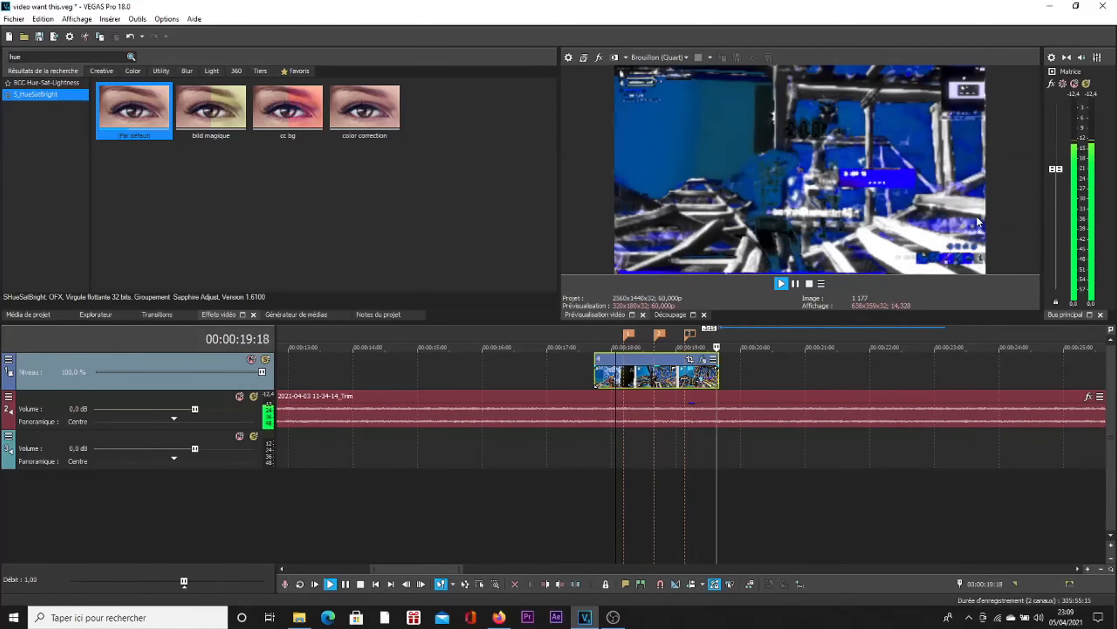
key(space)
key(space)
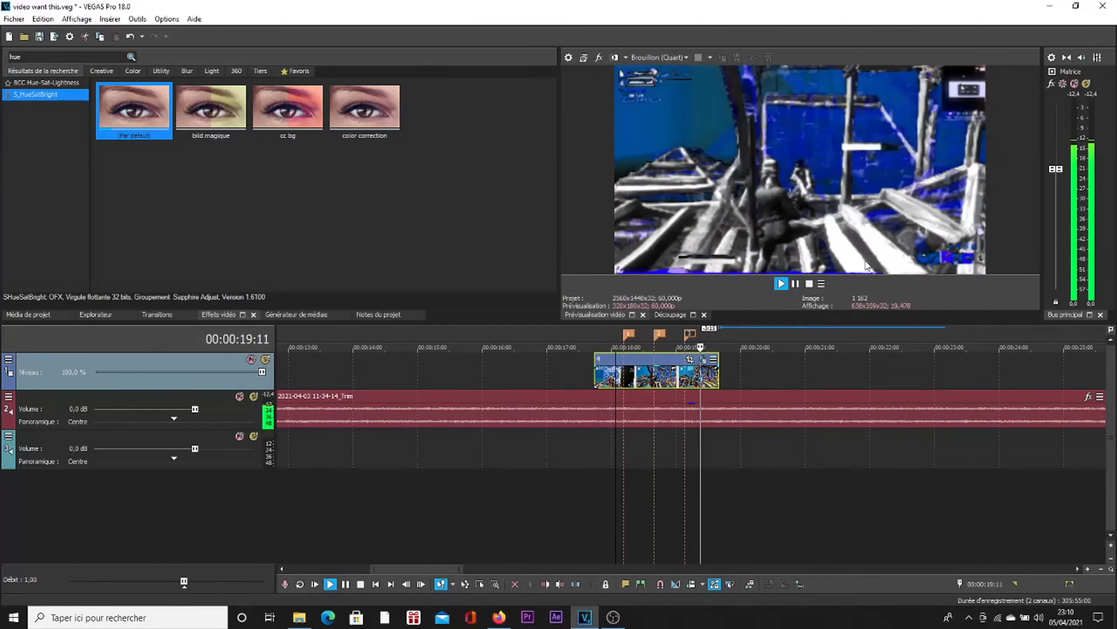
key(space)
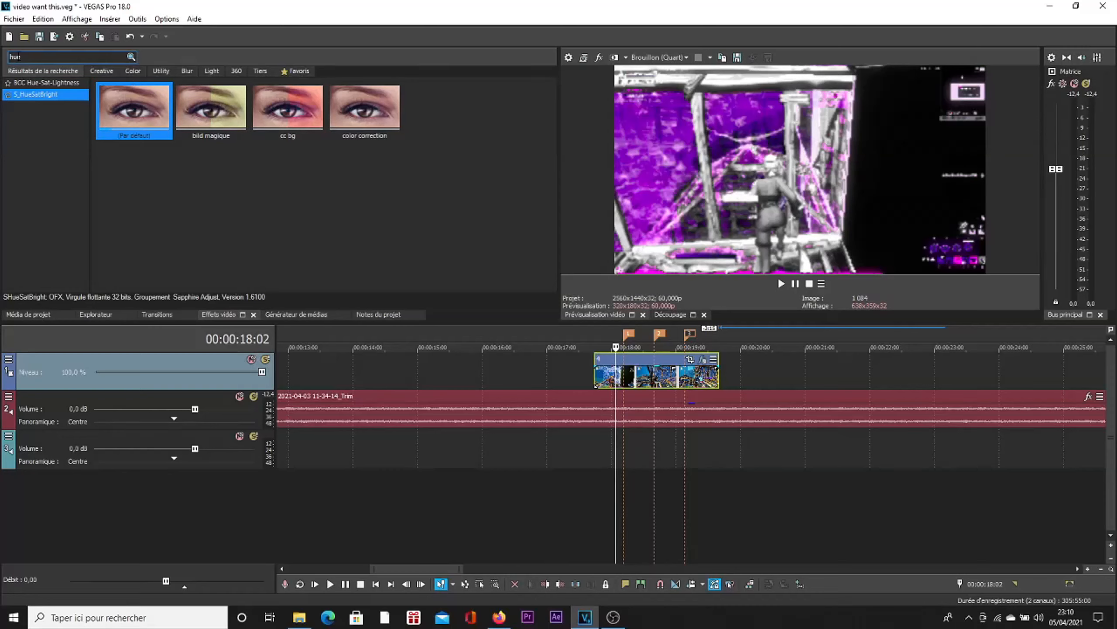
Step: Search the video effects for "trou" and apply the Trou/Perforation preset Perforation maximum to the clip
text(trou)
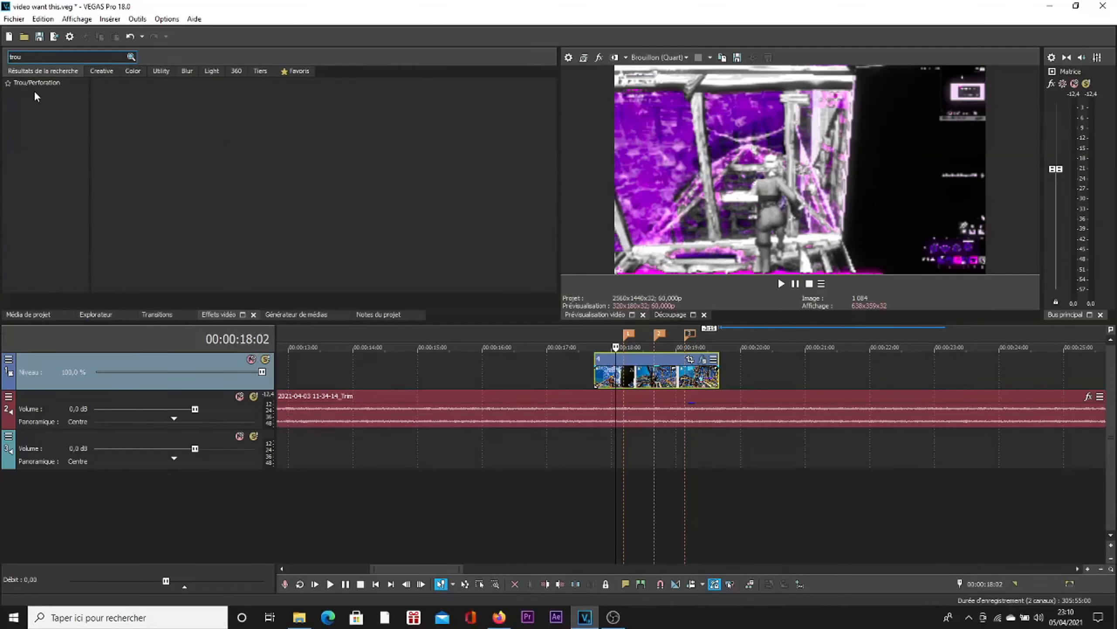
click(37, 83)
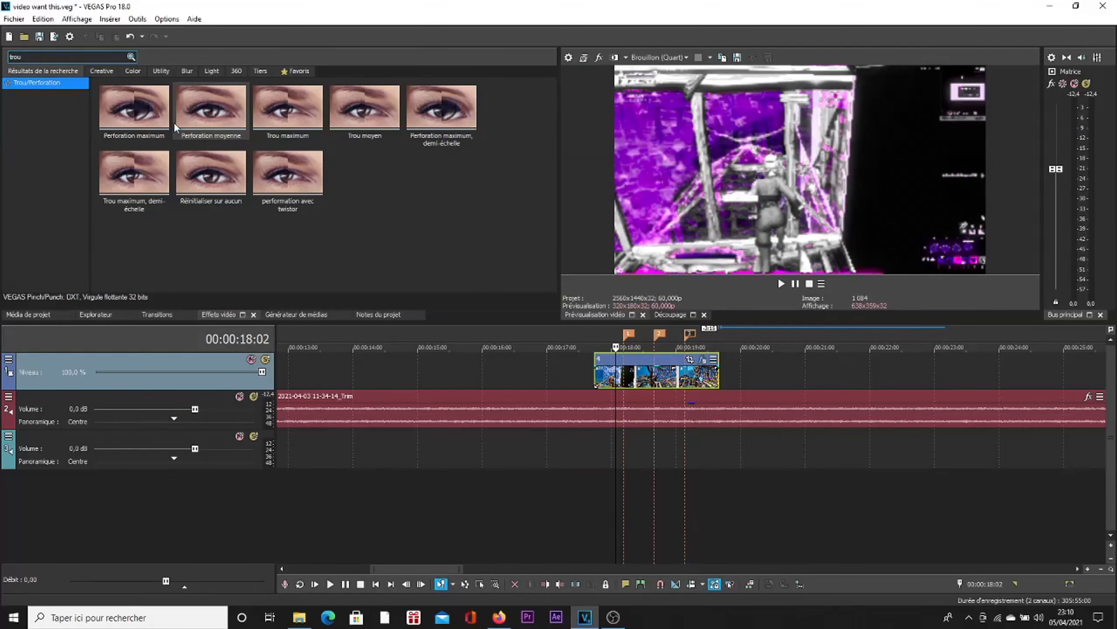
drag(663, 364, 660, 364)
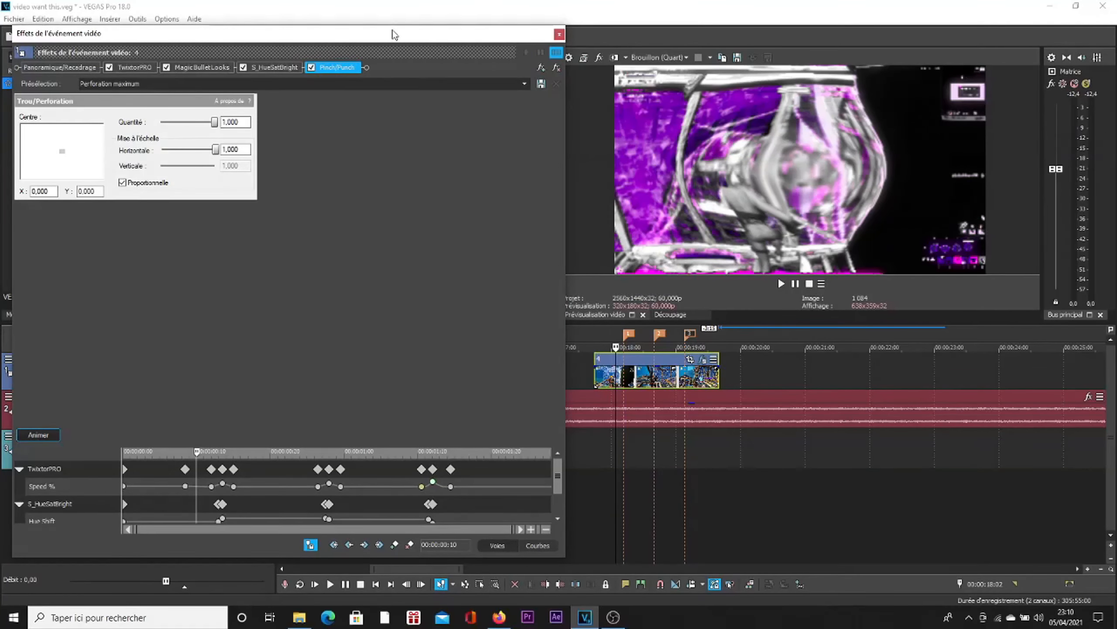
Step: Set the Pinch/Punch Quantité to 0.000 and move the effects window clear of the timeline markers
drag(395, 34, 465, 82)
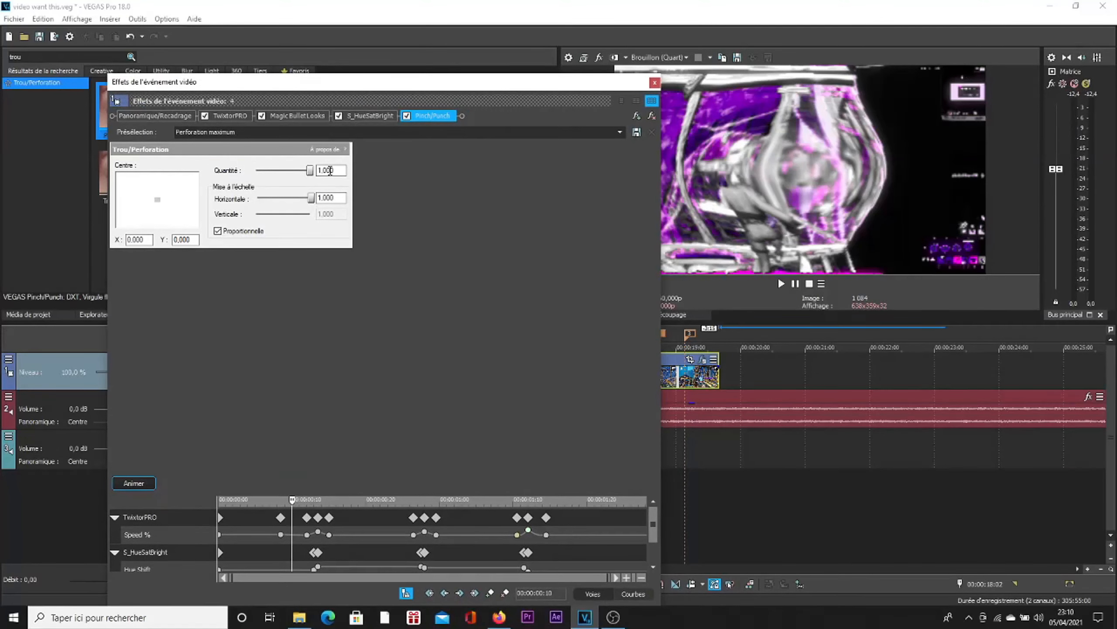
double_click(310, 170)
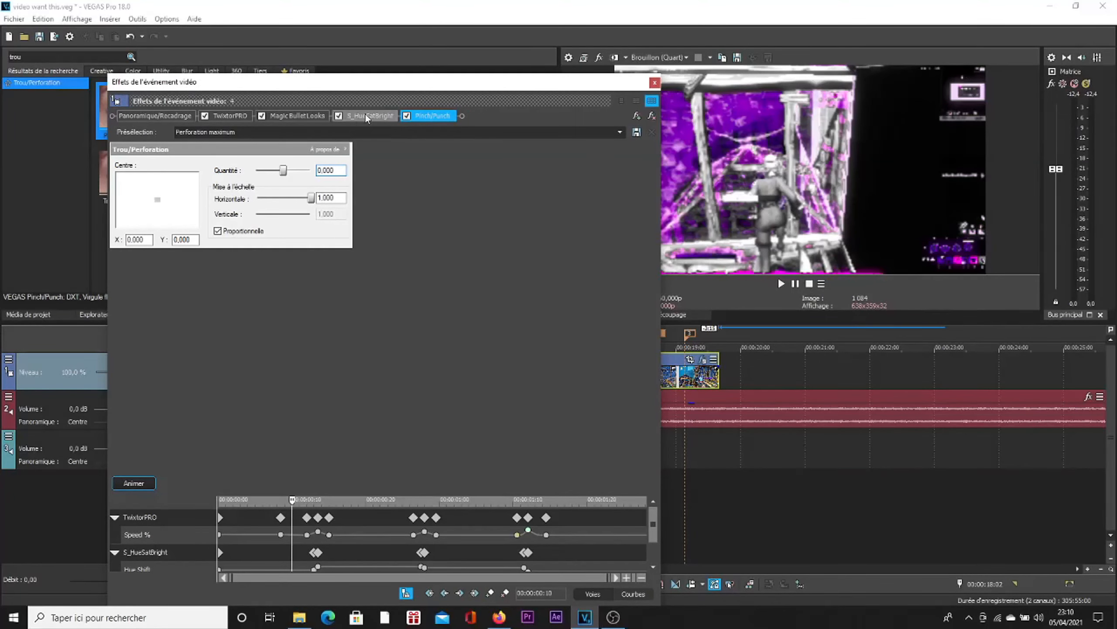
drag(379, 87, 376, 63)
scroll(652, 505, down, 1)
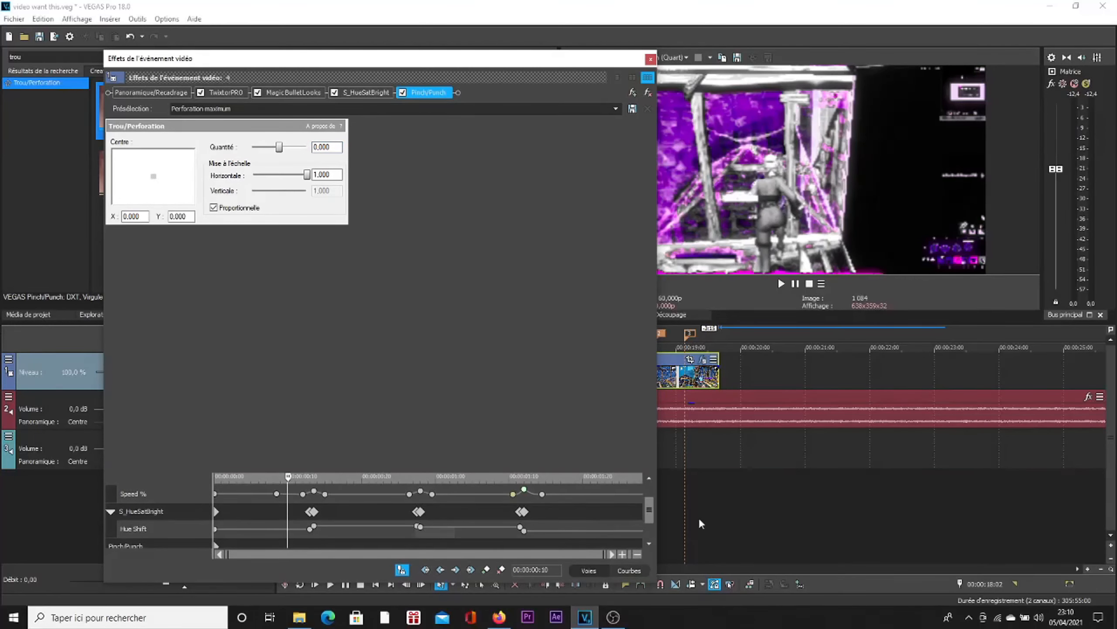
scroll(652, 515, down, 1)
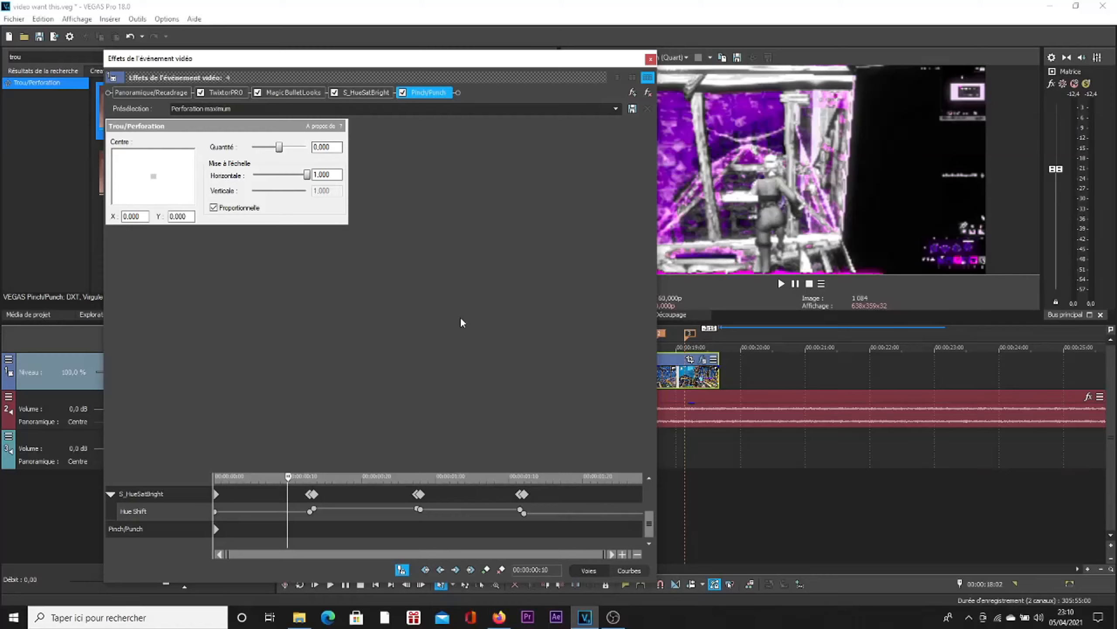
drag(545, 62, 404, 57)
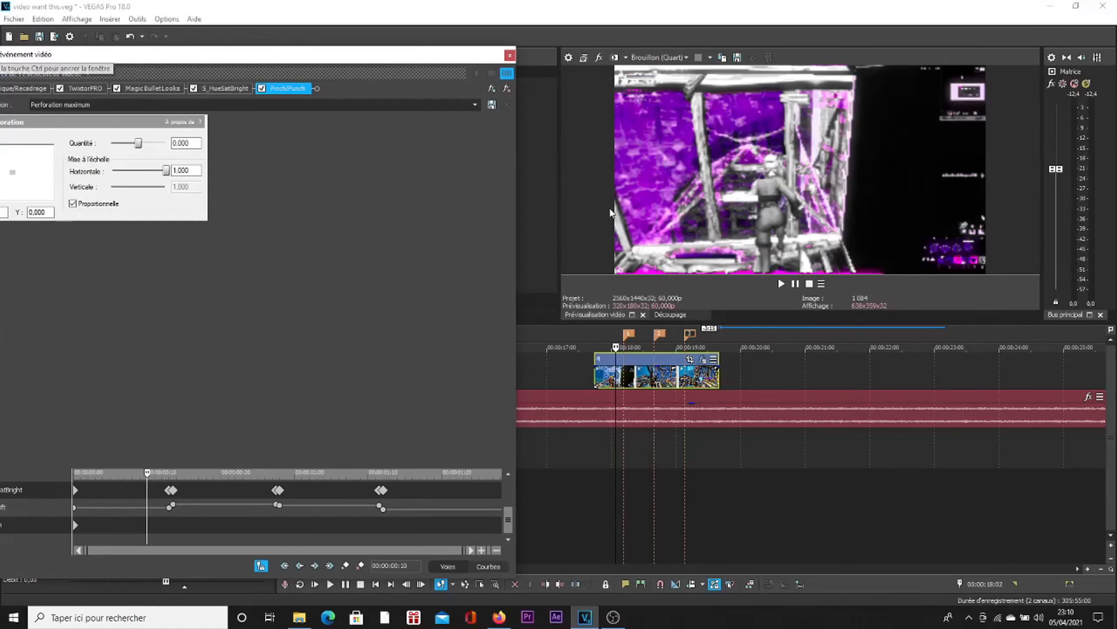
Step: Add a Pinch/Punch keyframe at marker 2 (00:00:00:28) and set its Quantité to -0.522
click(660, 335)
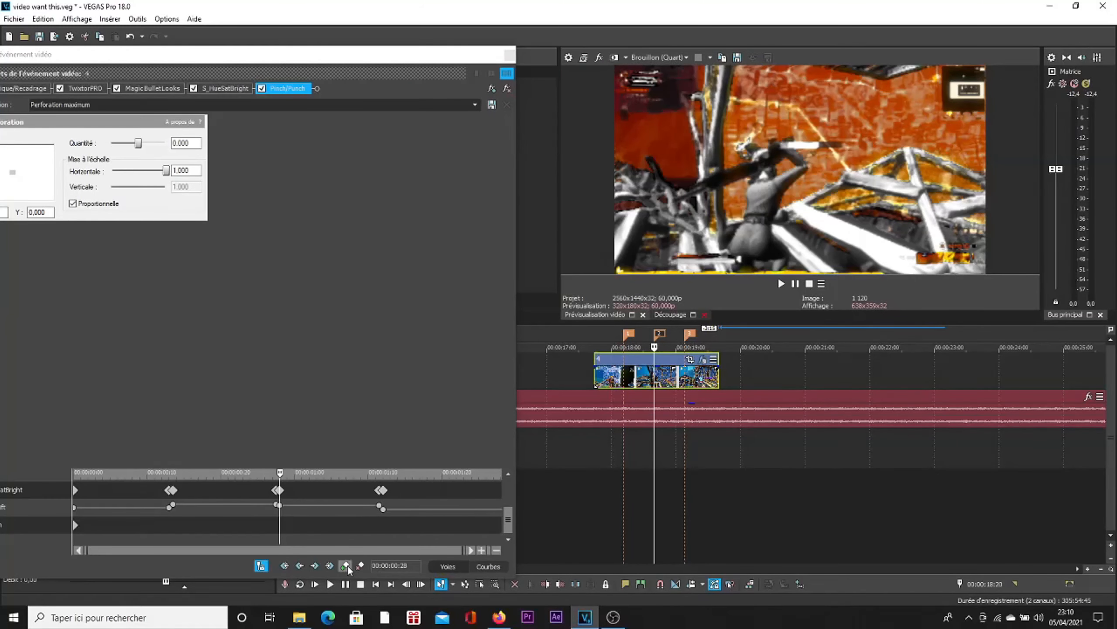
click(346, 565)
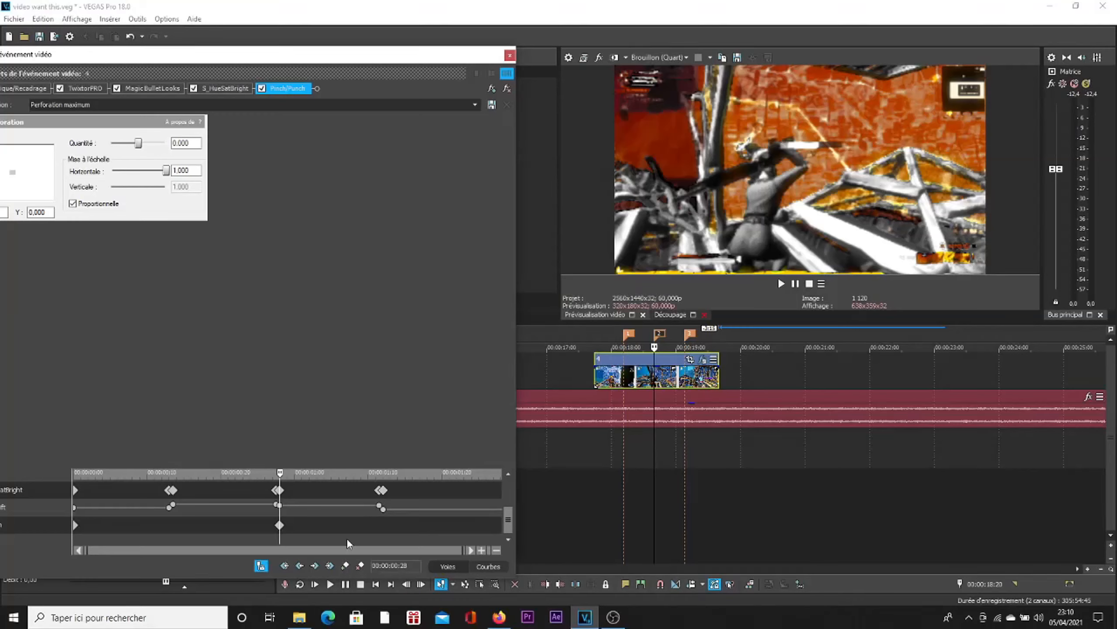
click(279, 525)
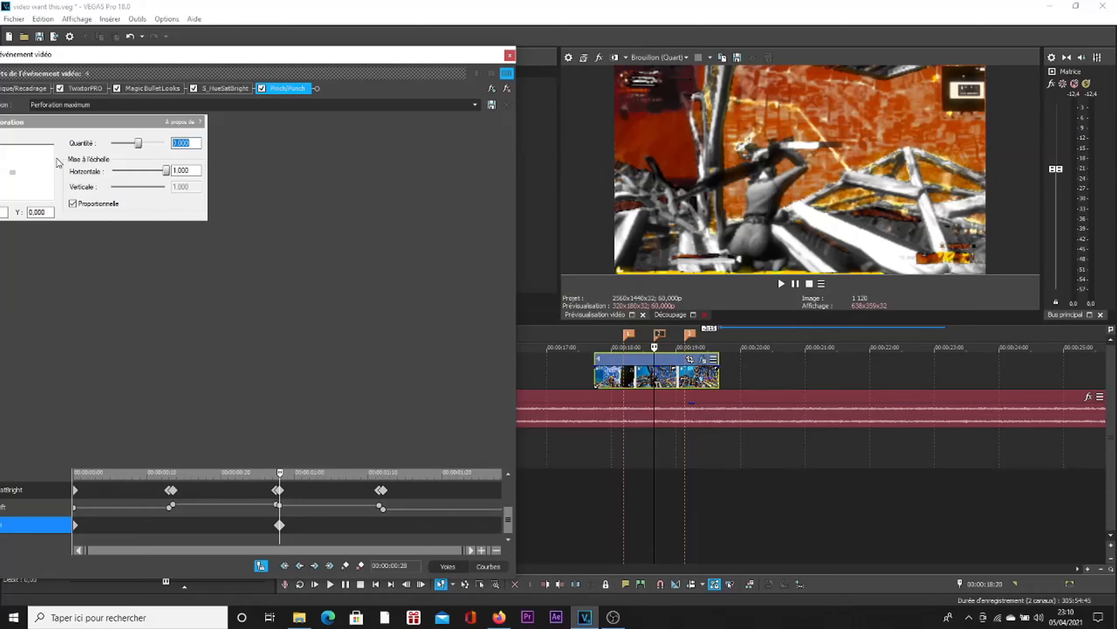
mouse_move(142, 148)
mouse_down()
mouse_move(112, 145)
mouse_move(128, 146)
mouse_up()
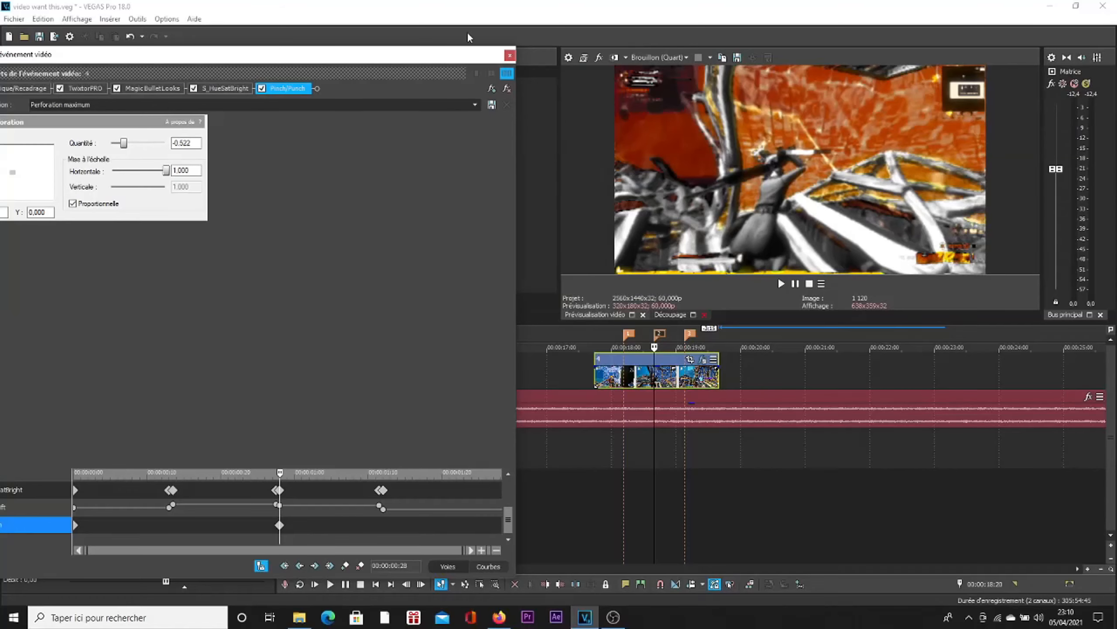
drag(445, 53, 499, 57)
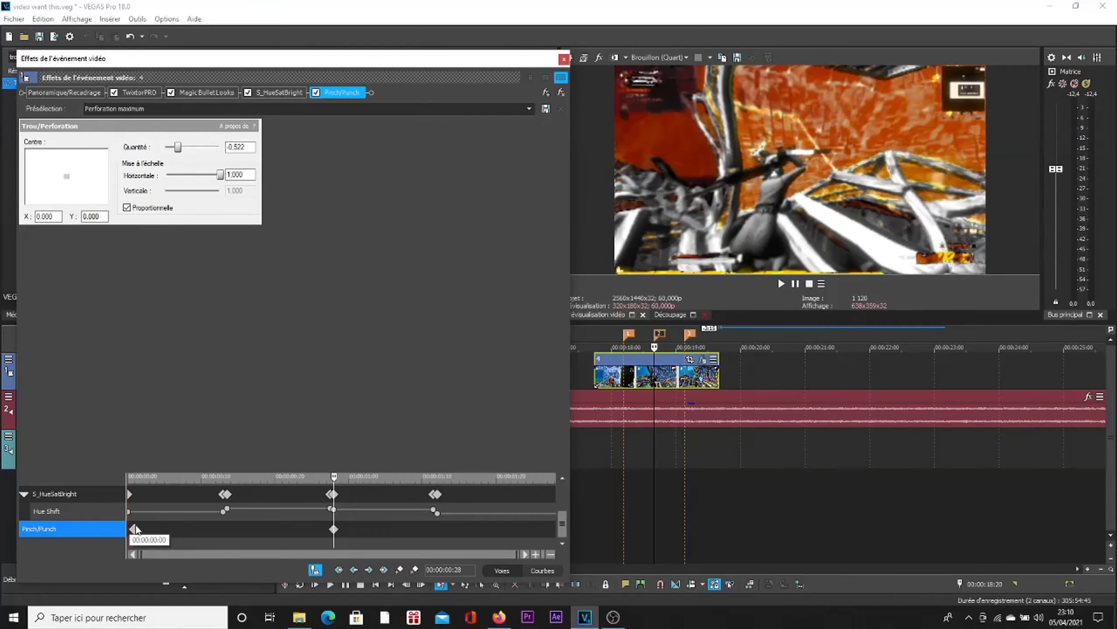
Step: Move the starting Pinch/Punch keyframe to 00:00:00:27, one frame before the keyframe at marker 2
drag(135, 529, 332, 545)
scroll(336, 541, up, 6)
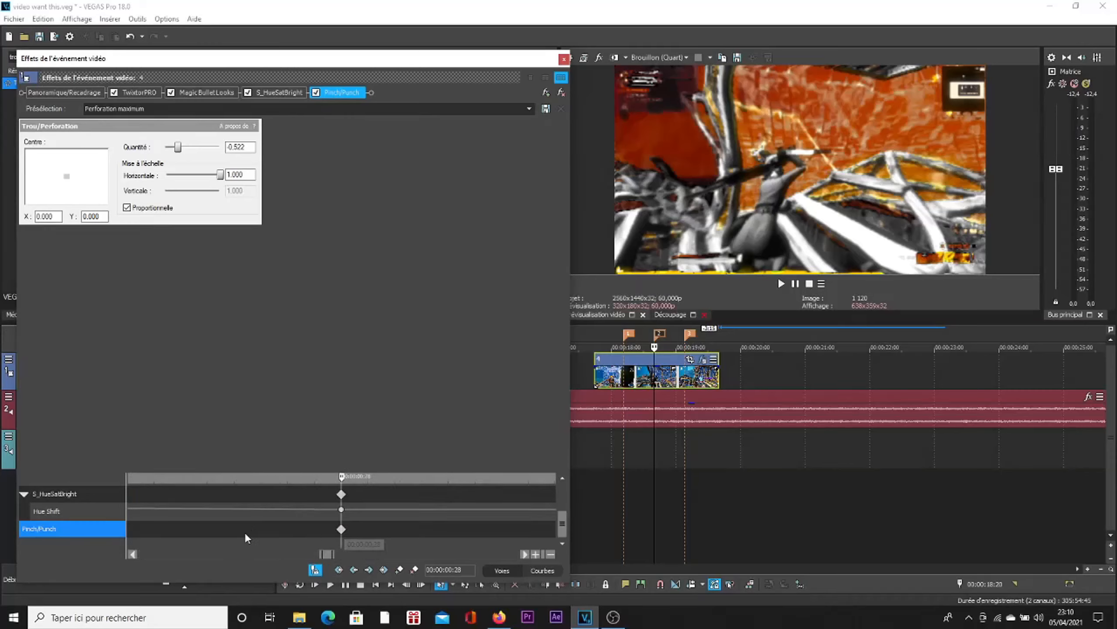
scroll(313, 528, down, 2)
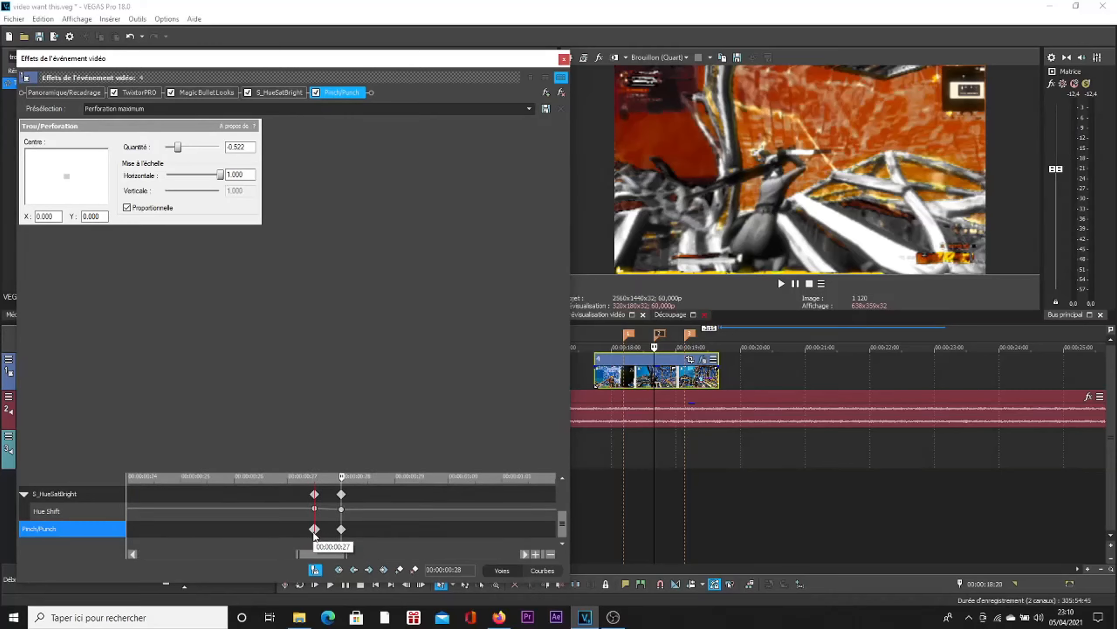
scroll(354, 527, down, 3)
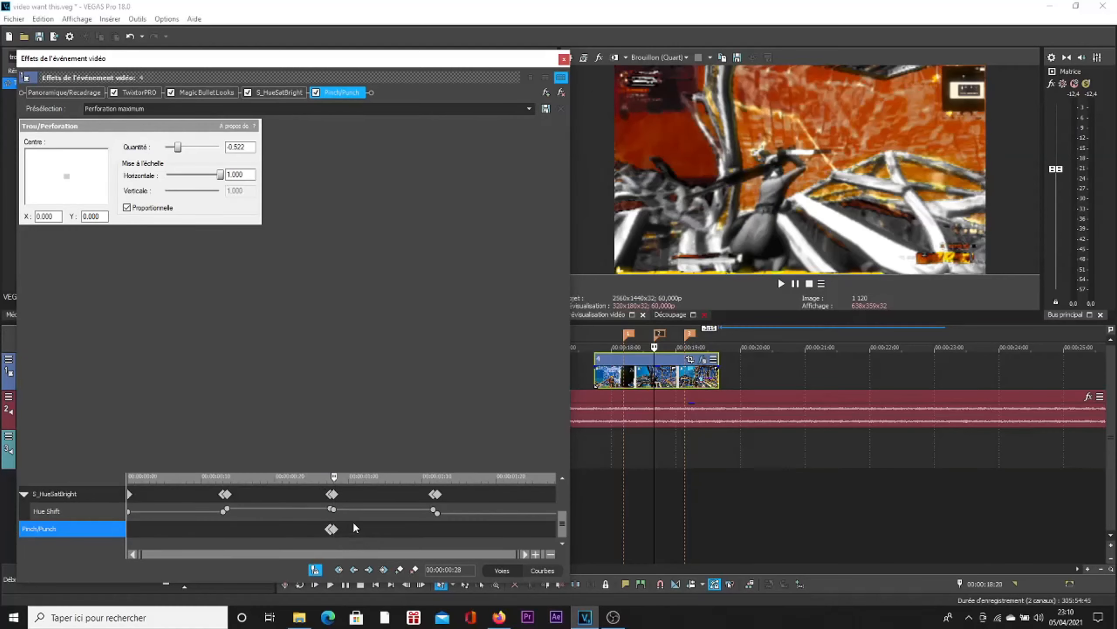
Step: Add Pinch/Punch keyframes at marker 3 (00:00:01:12) and one frame after it, setting the second one's Quantité to 0.000
click(691, 335)
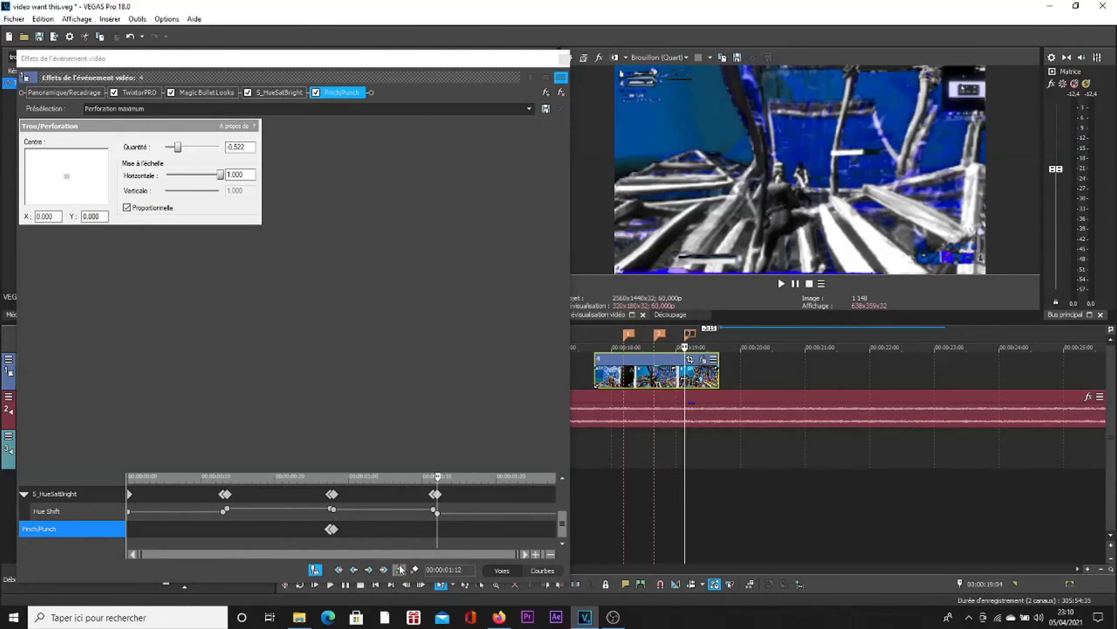
click(400, 569)
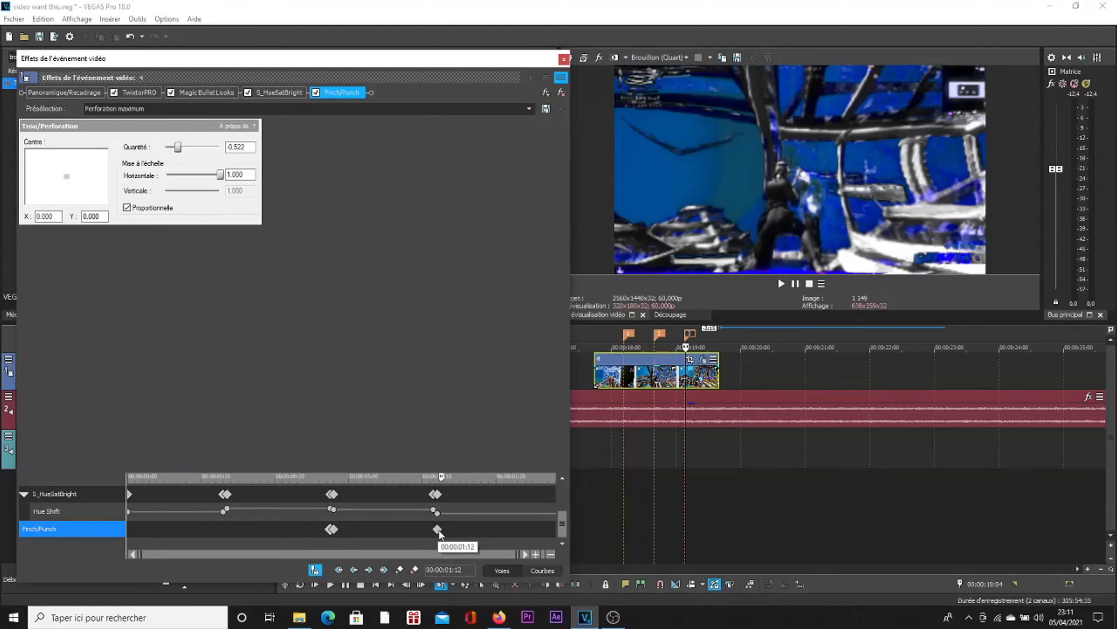
scroll(440, 536, up, 3)
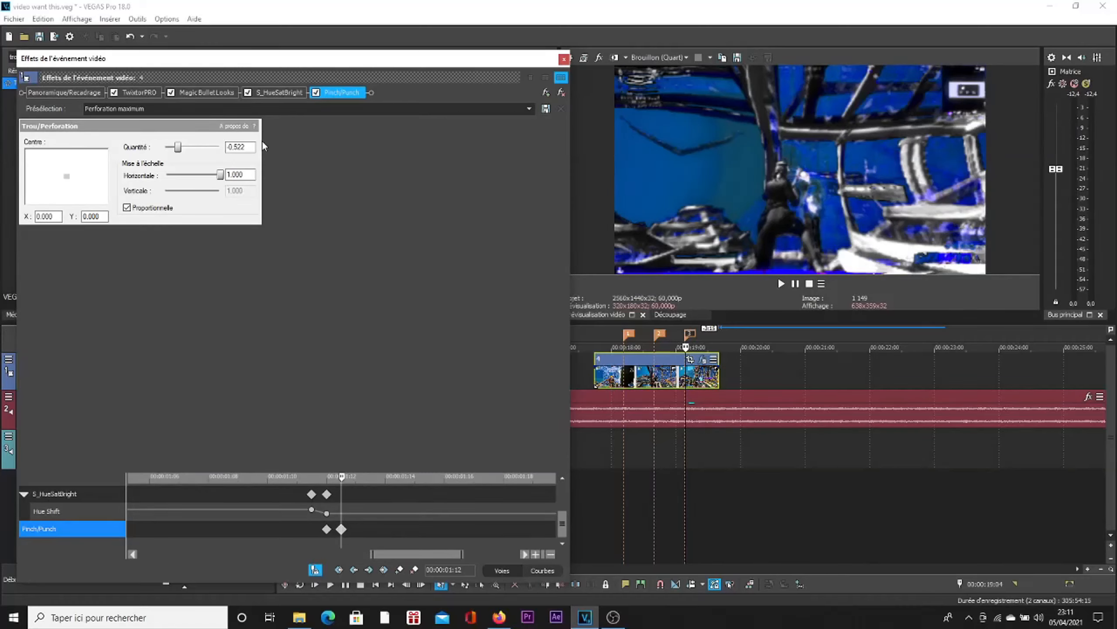
text(0)
key(Return)
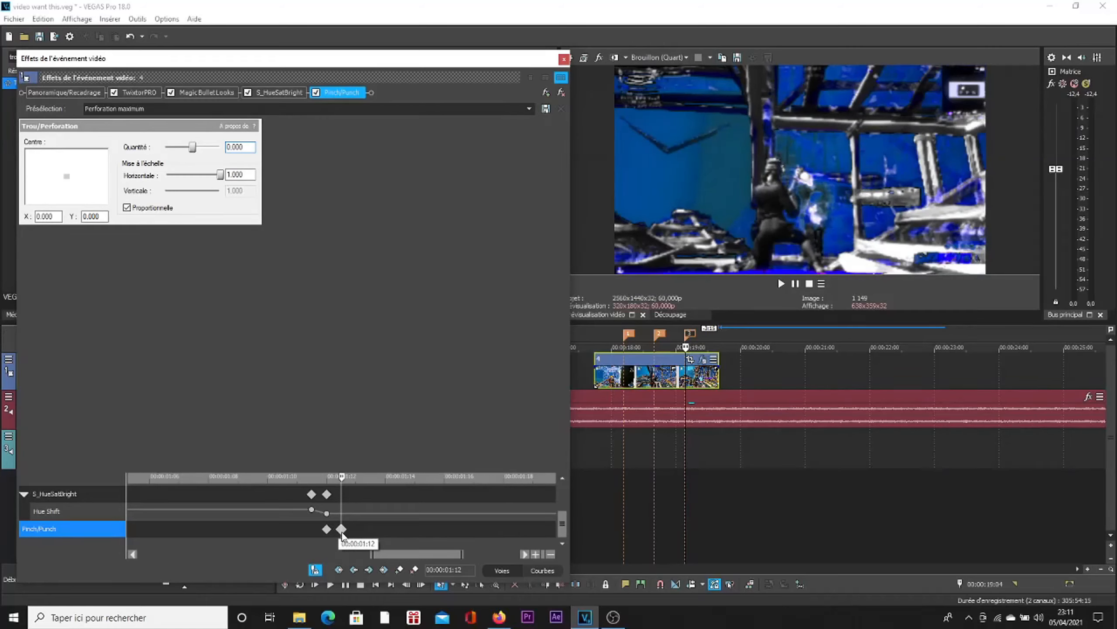
Step: Close the effects window and play the clip from just before marker 1 to check the Pinch/Punch distortion
click(564, 59)
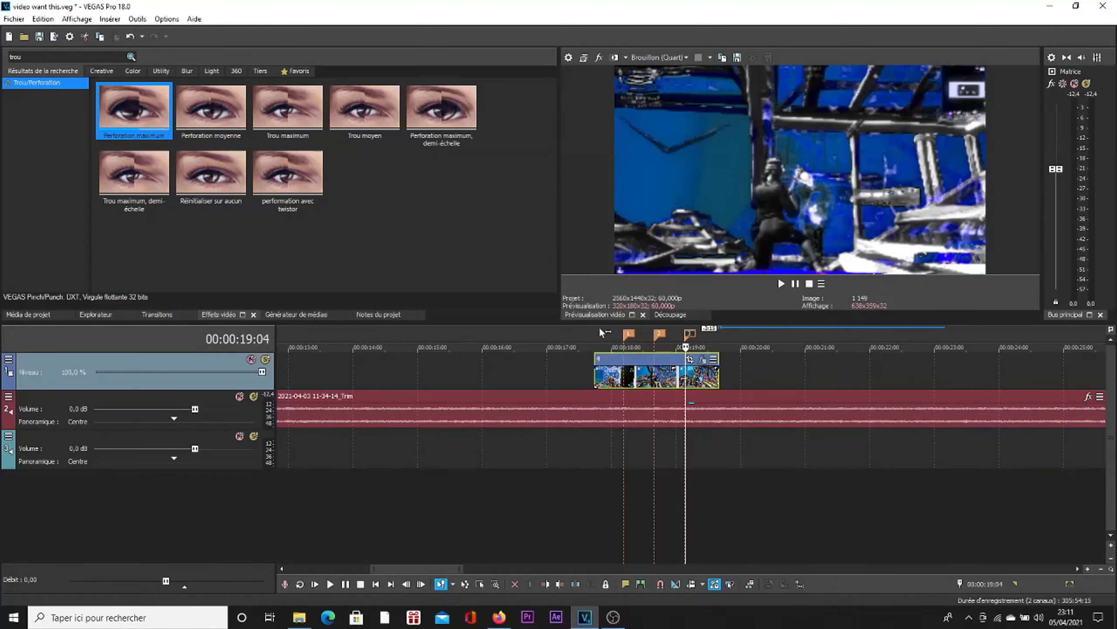
click(615, 347)
key(space)
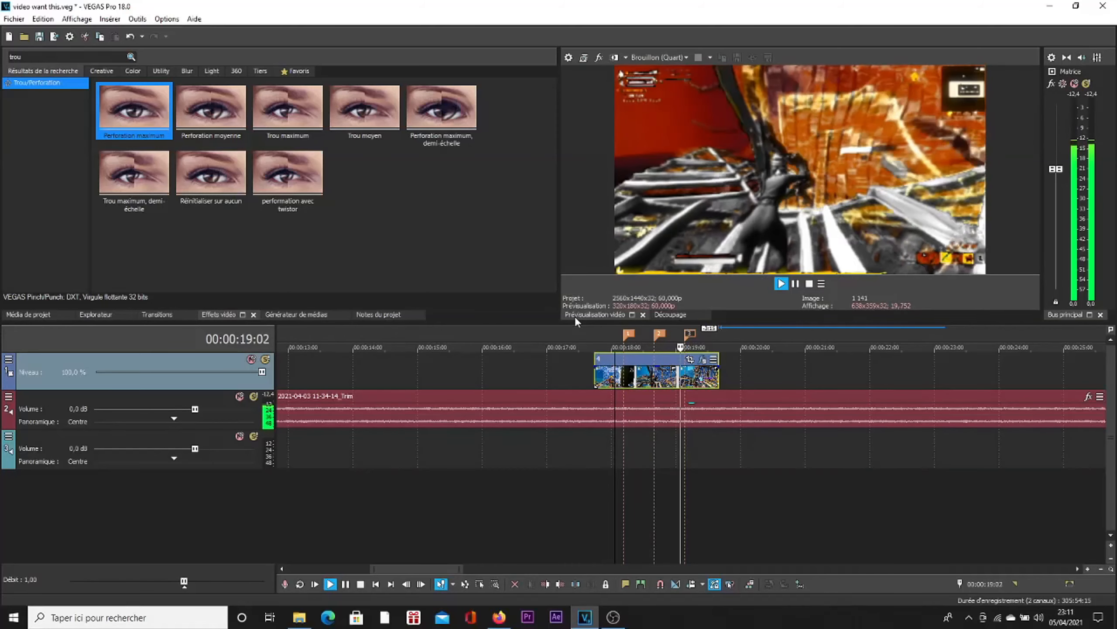
key(space)
Step: Search the video effects for "s_gli" and apply the default S_Glint preset to the clip
double_click(49, 56)
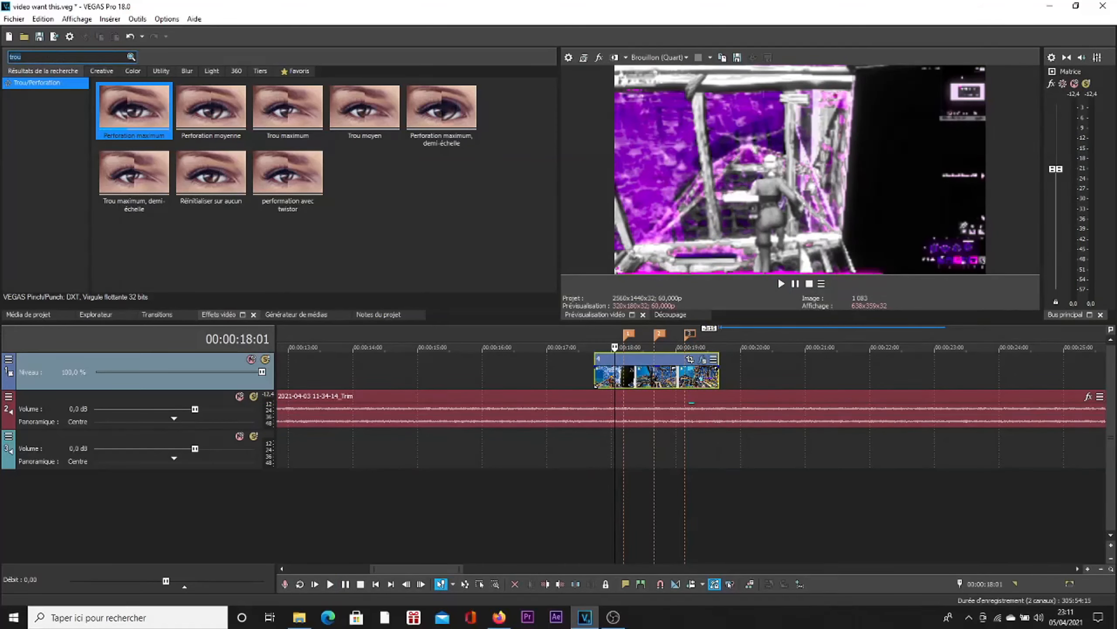
key(BackSpace)
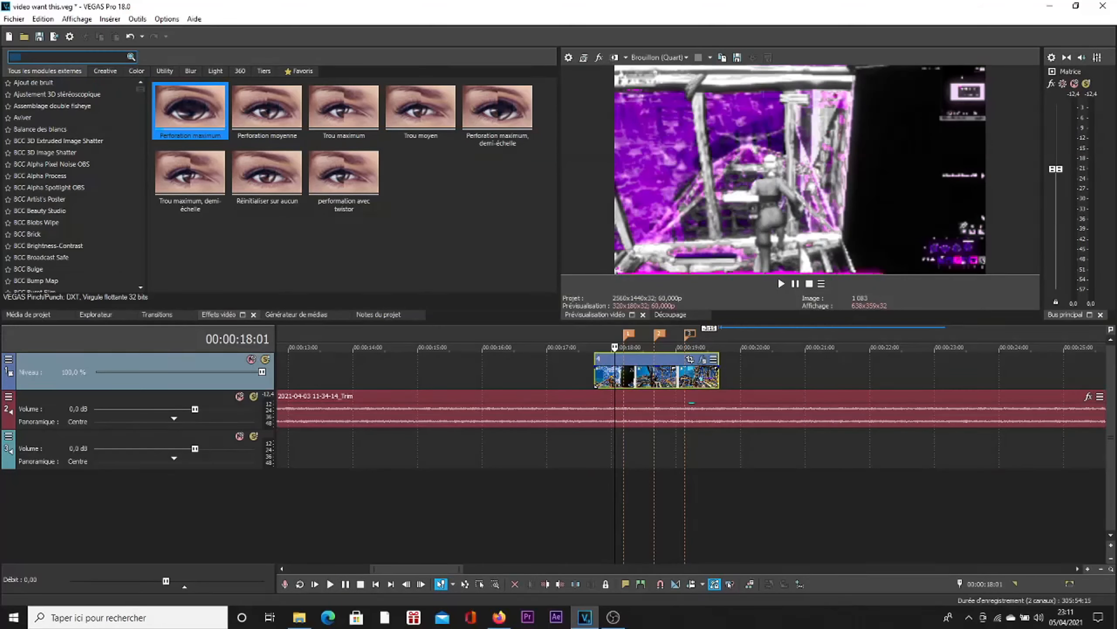
text(s_gli)
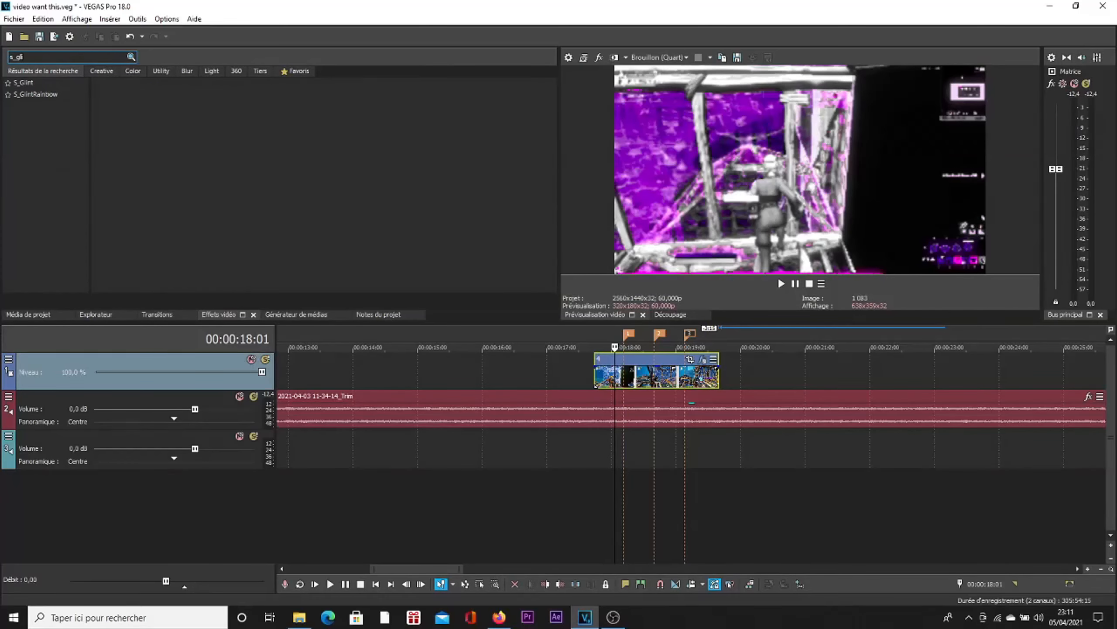
click(44, 84)
drag(155, 127, 677, 379)
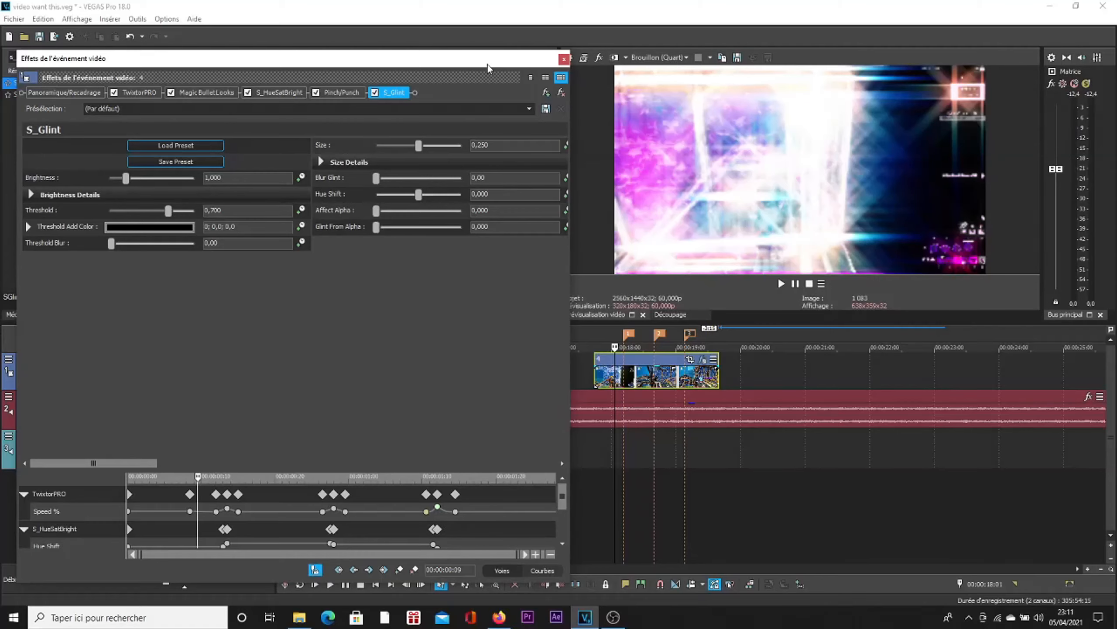
Step: Set the S_Glint Brightness to 0.000 and enable keyframe animation for it
drag(571, 453, 572, 480)
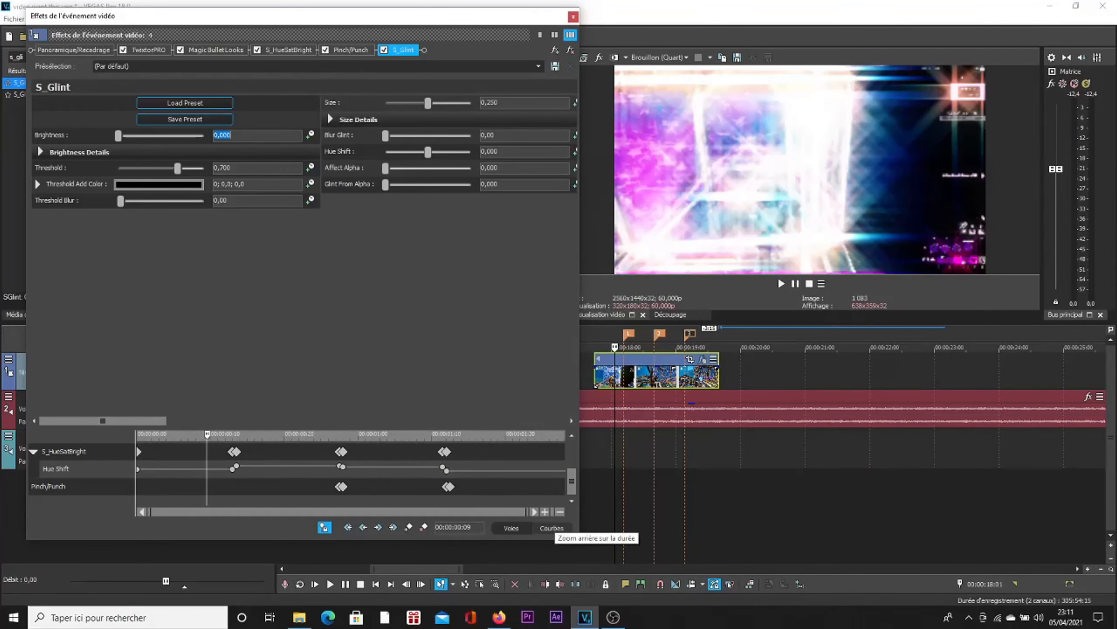
click(310, 136)
click(571, 501)
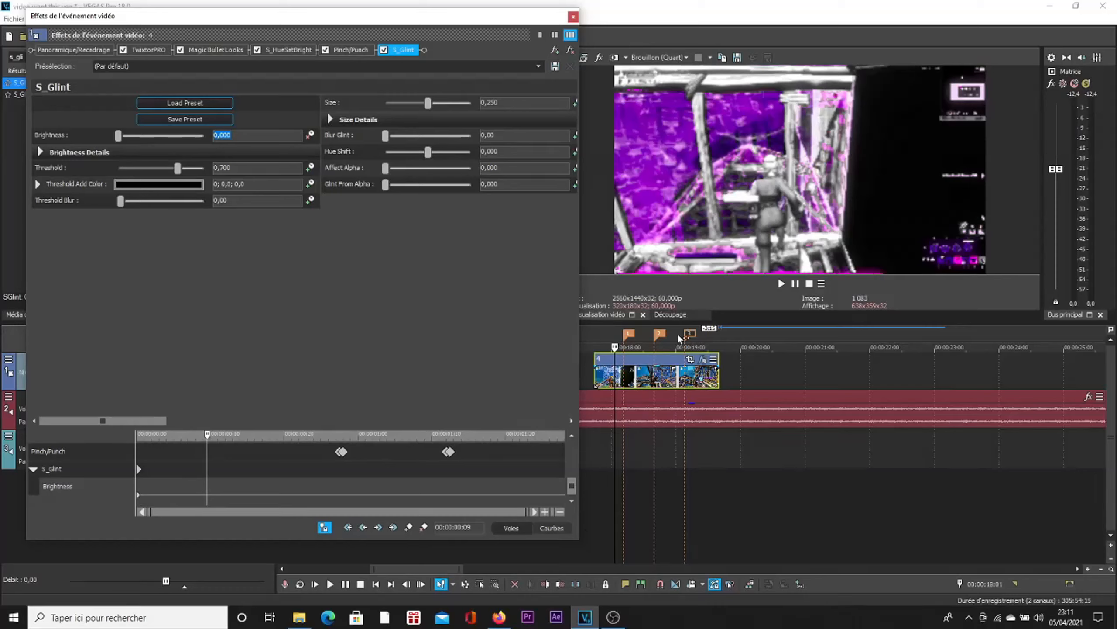
Step: Add an S_Glint keyframe at marker 3 (00:00:01:12) and set its Brightness to 1
click(691, 337)
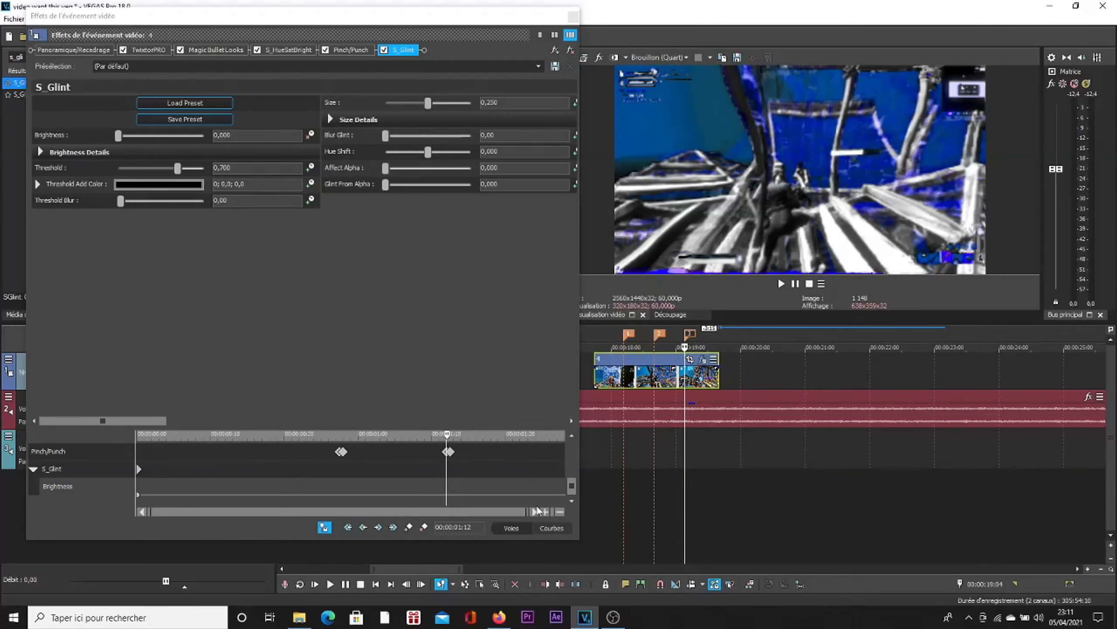
click(407, 527)
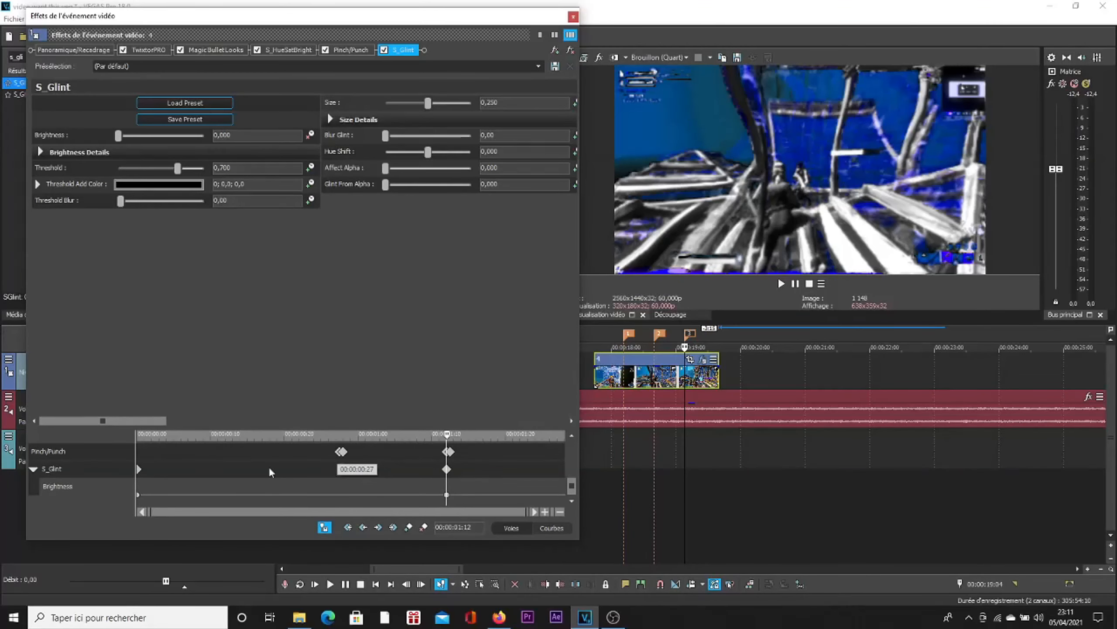
click(50, 468)
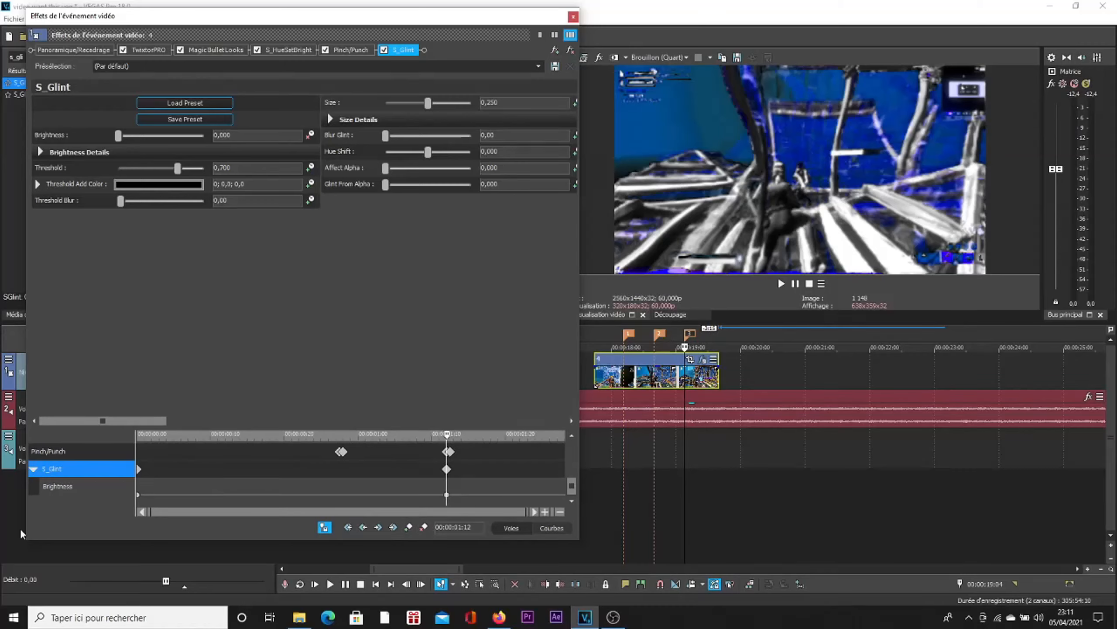
click(447, 495)
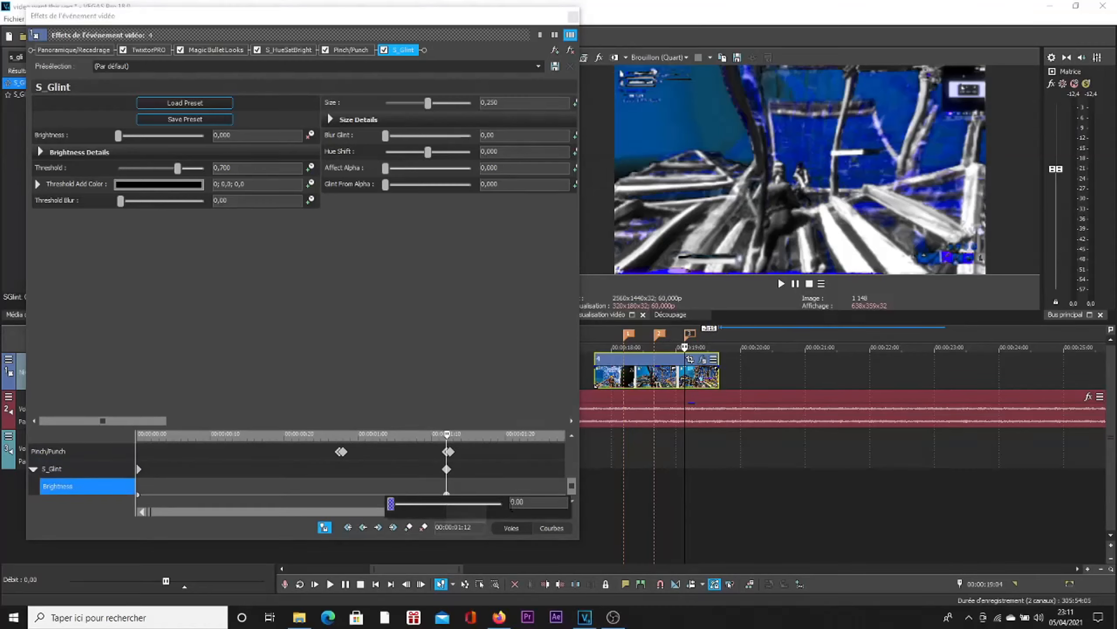
drag(526, 503, 299, 525)
text(1)
key(Return)
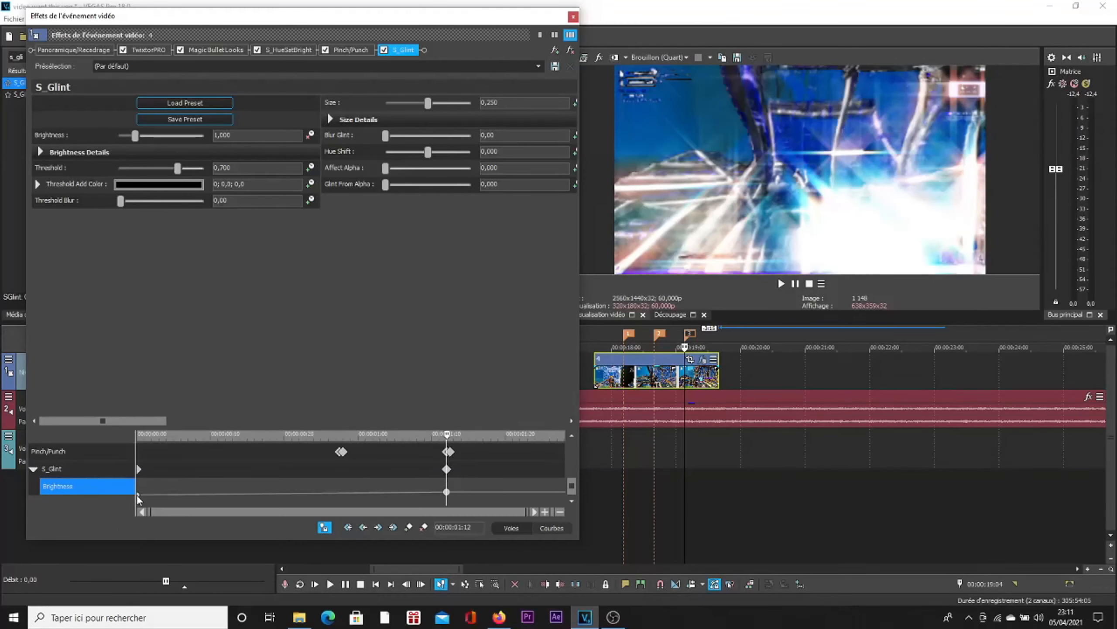
Step: Move the starting S_Glint Brightness keyframe to 00:00:01:11, one frame before the keyframe at marker 3
drag(137, 496, 443, 506)
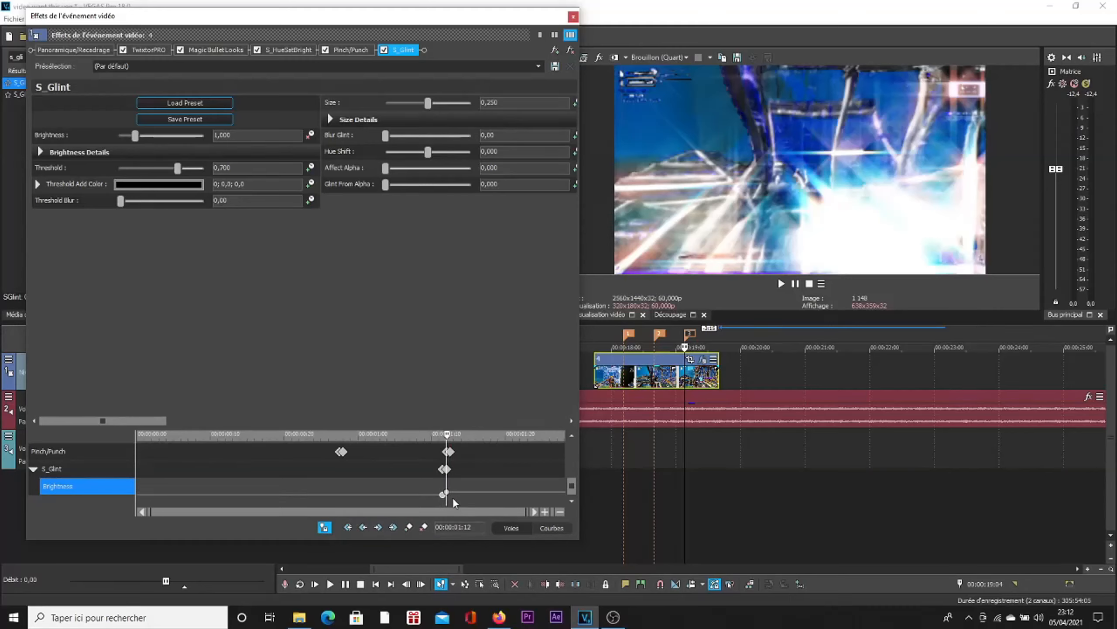
scroll(446, 502, up, 5)
key(Left)
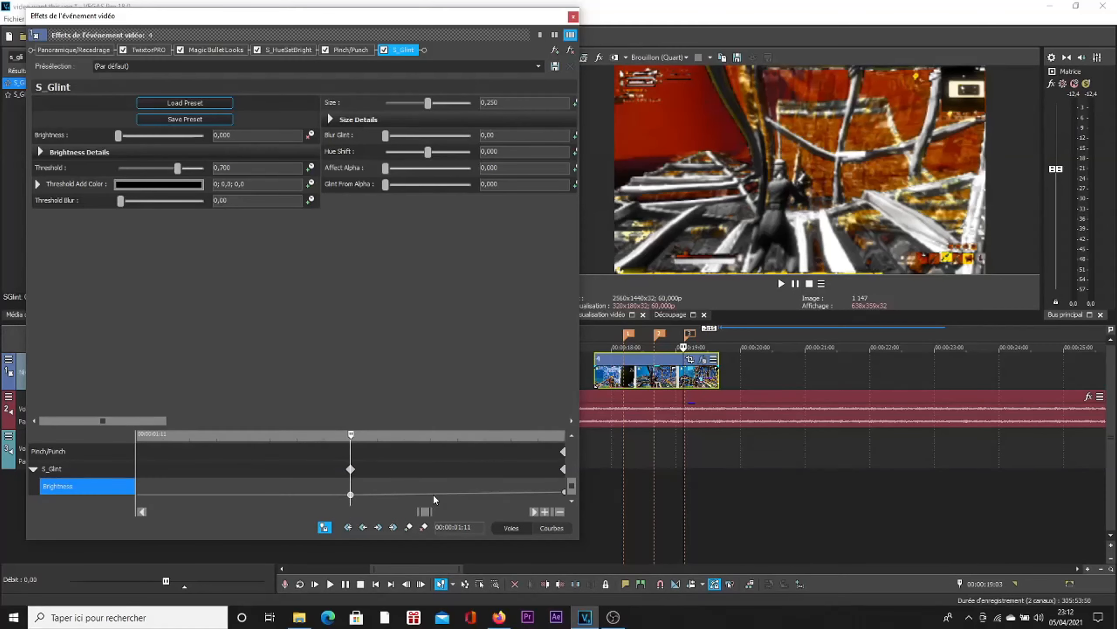
scroll(497, 488, down, 5)
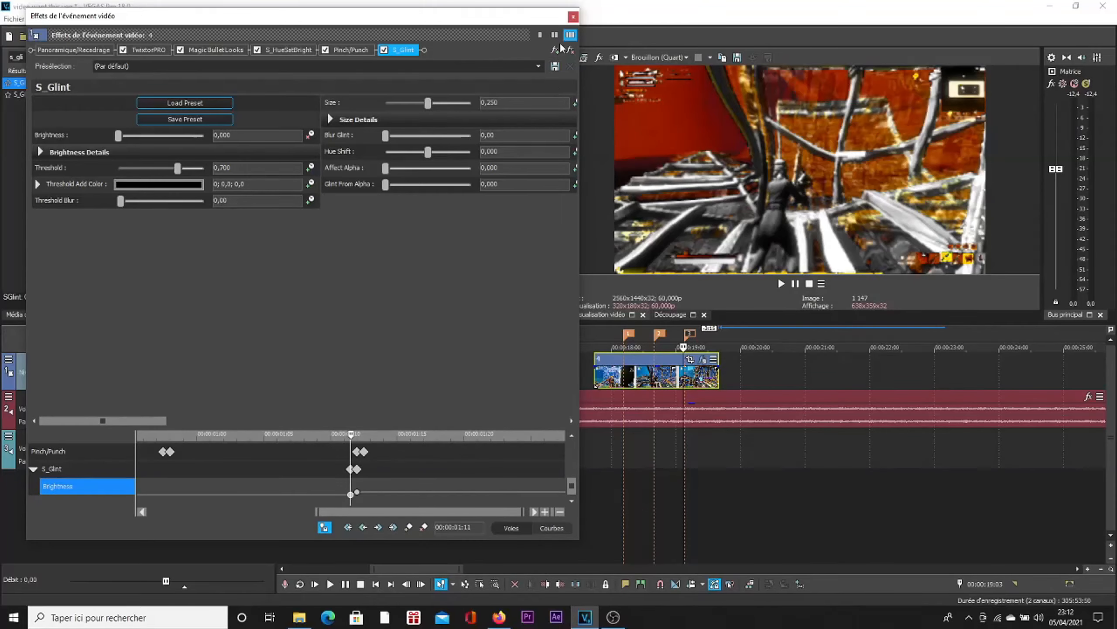
Step: Close the effects window and replay the clip from near its start to check the glint flash
click(573, 17)
click(599, 374)
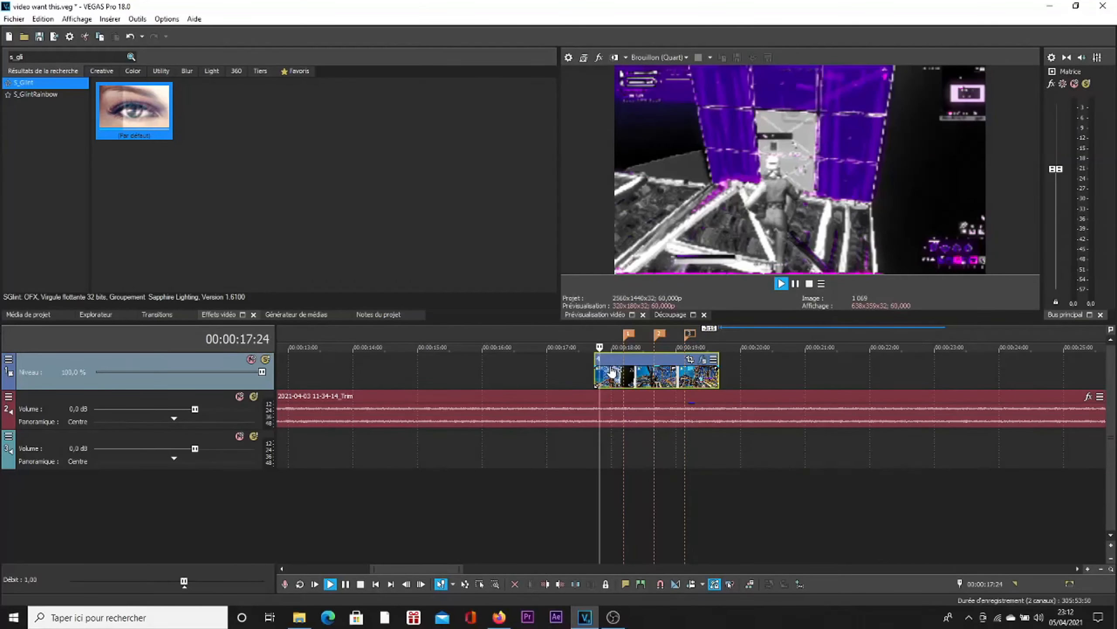
key(space)
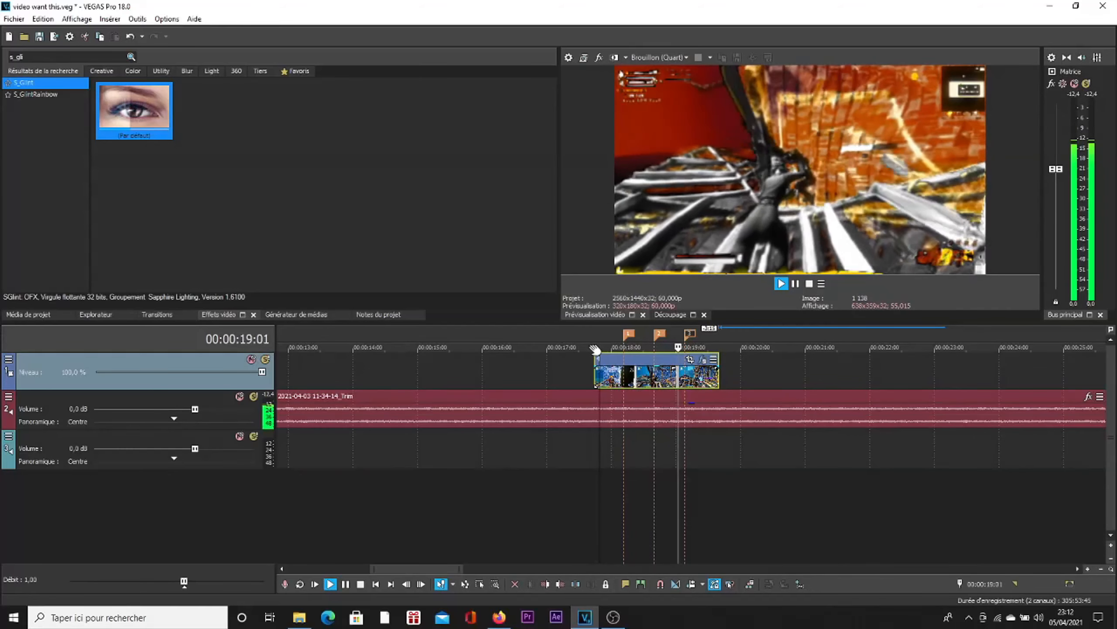
key(space)
click(615, 347)
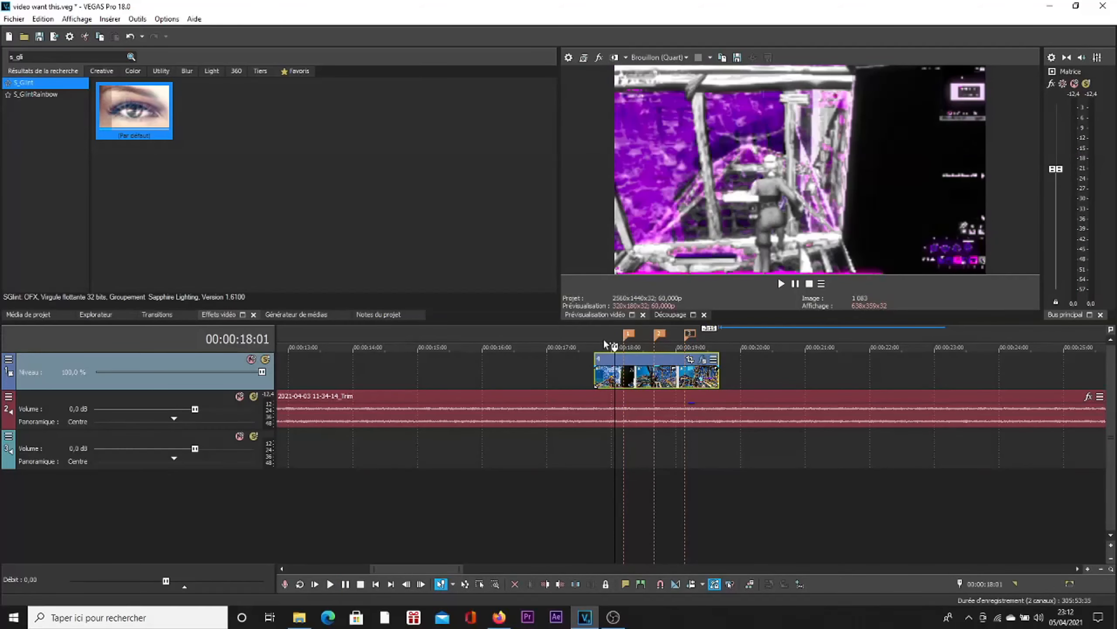
Step: Open the clip's pan/crop at marker 1 and add Position keyframes at 00:00:00:13 and 00:00:00:12
click(629, 337)
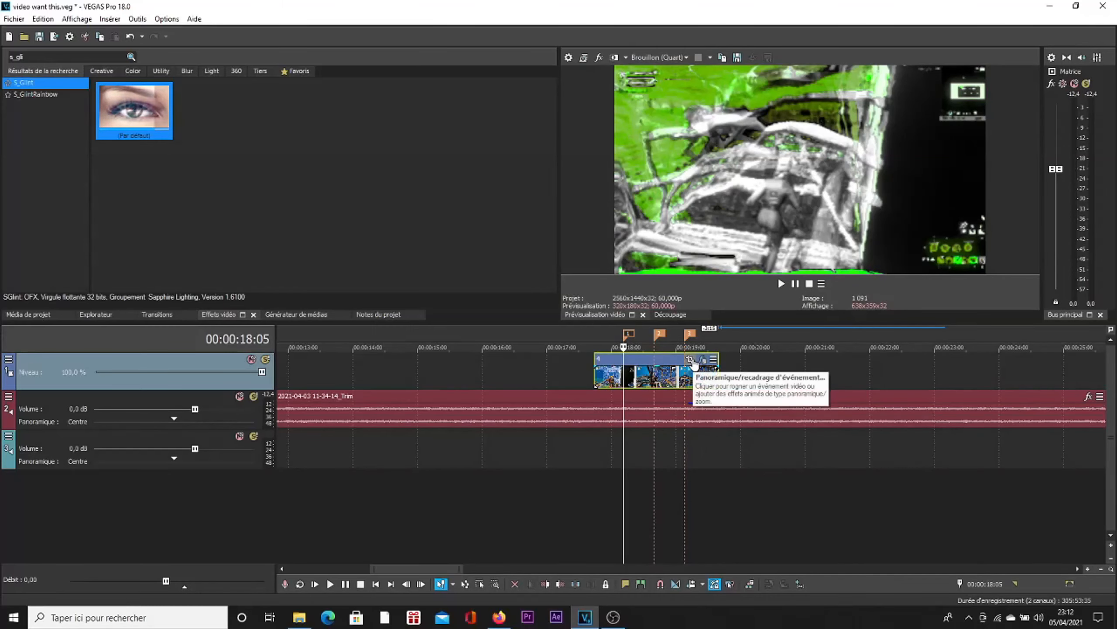
click(689, 360)
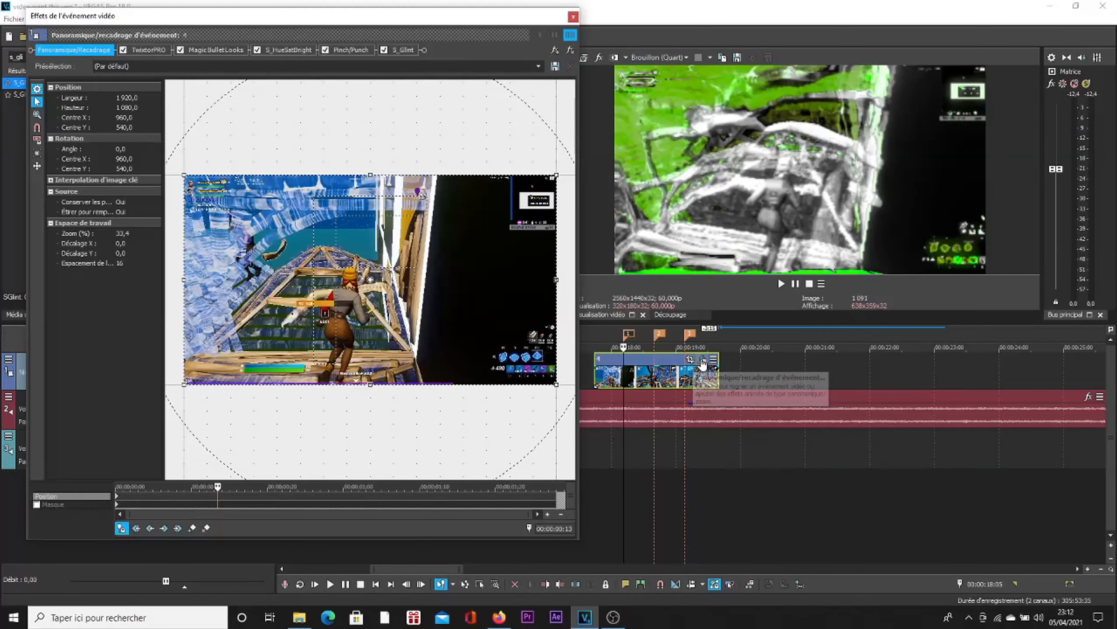
click(192, 527)
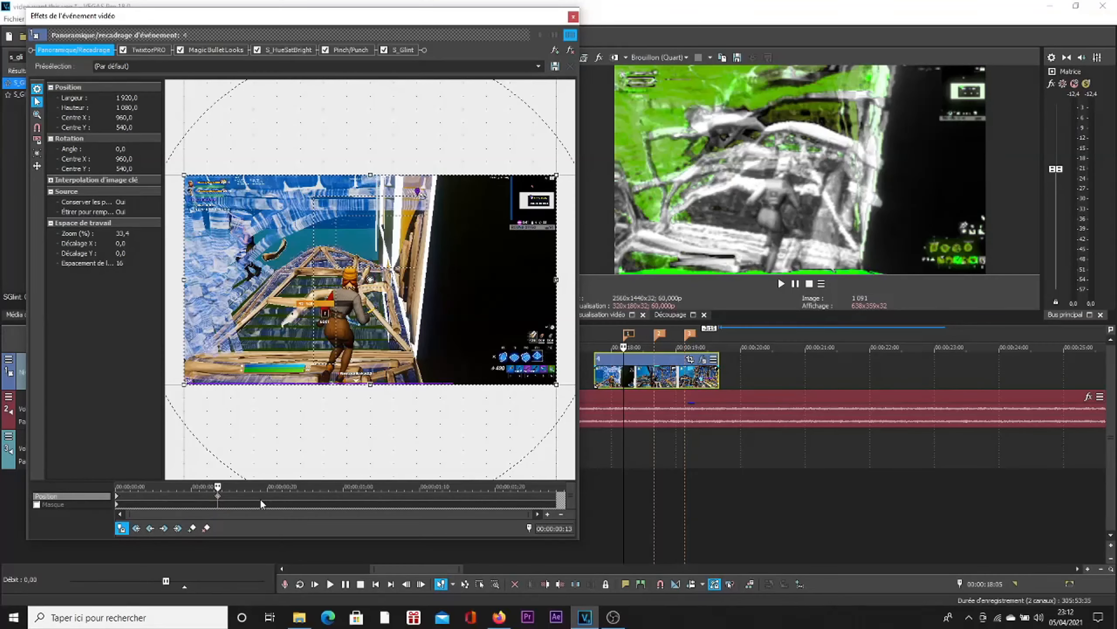
key(Left)
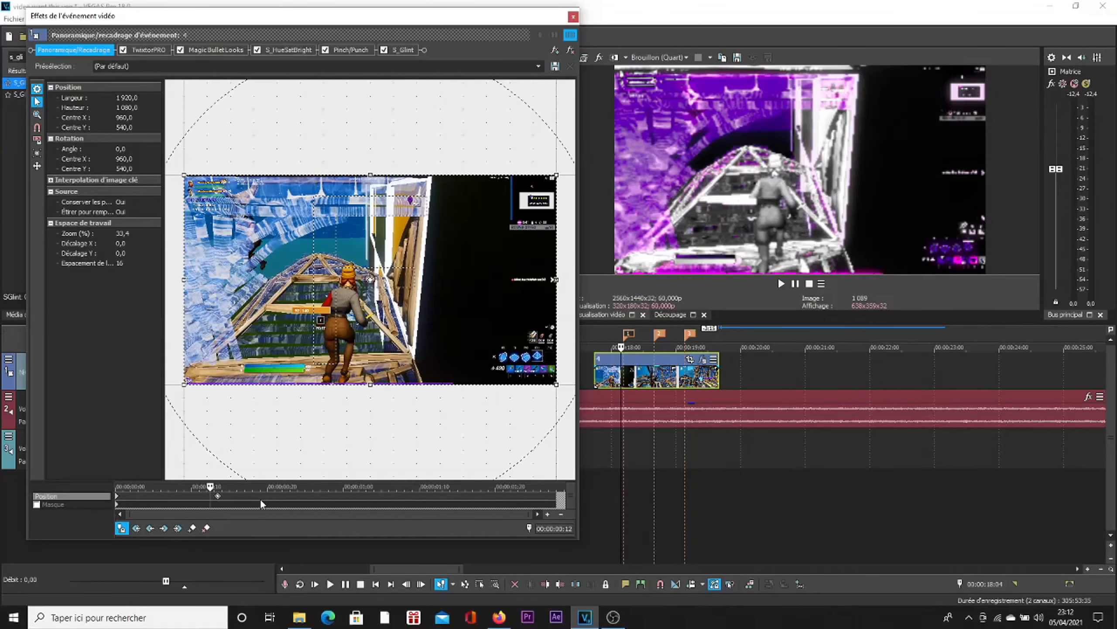
key(Home)
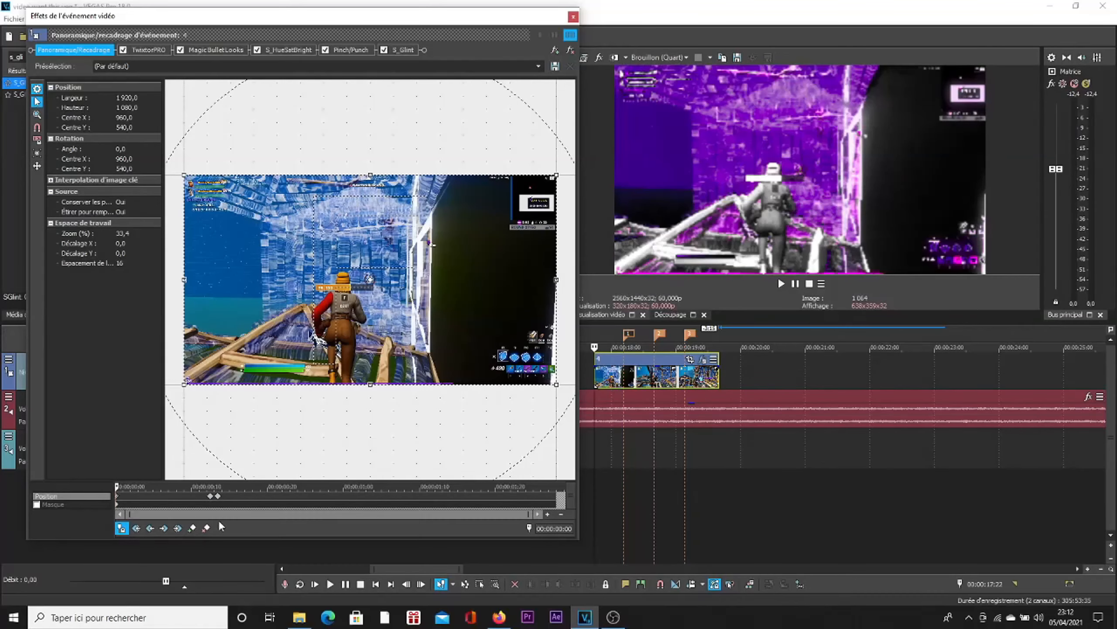
click(220, 504)
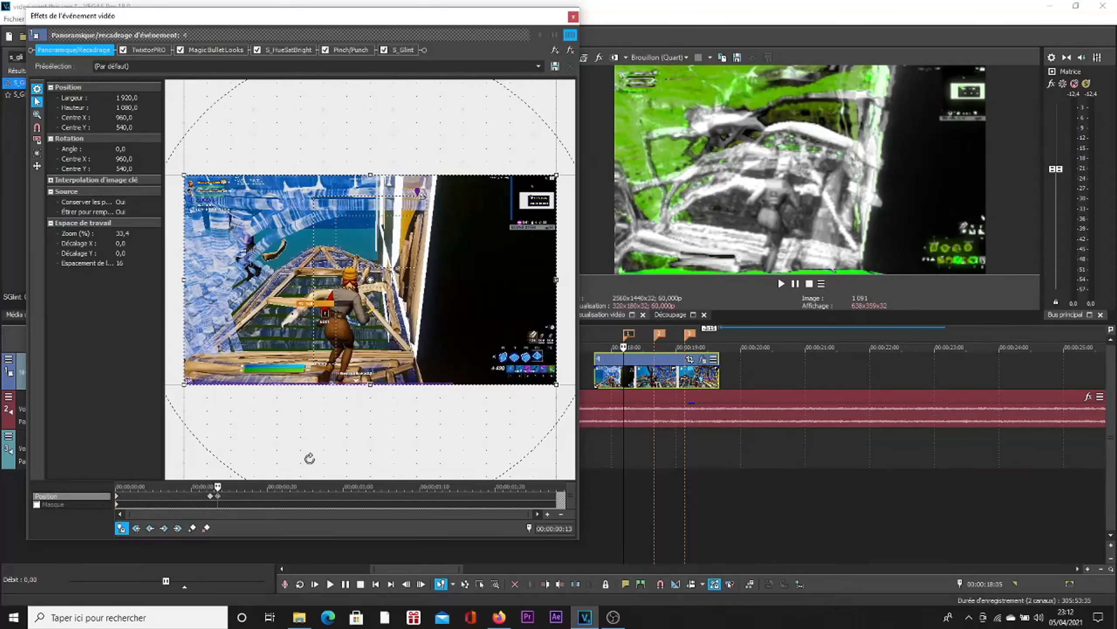
Step: Shrink the crop frame at the 00:00:00:13 keyframe to about 1,531 × 807, centred near X 960 and Y 503
drag(558, 386, 465, 333)
drag(342, 282, 367, 316)
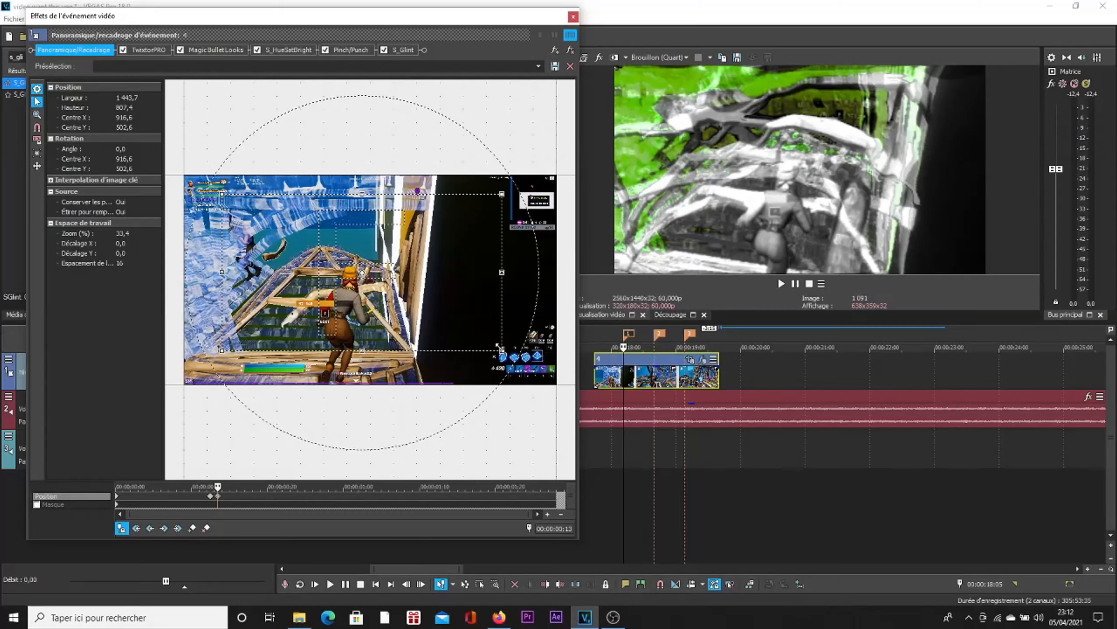
drag(499, 272, 518, 272)
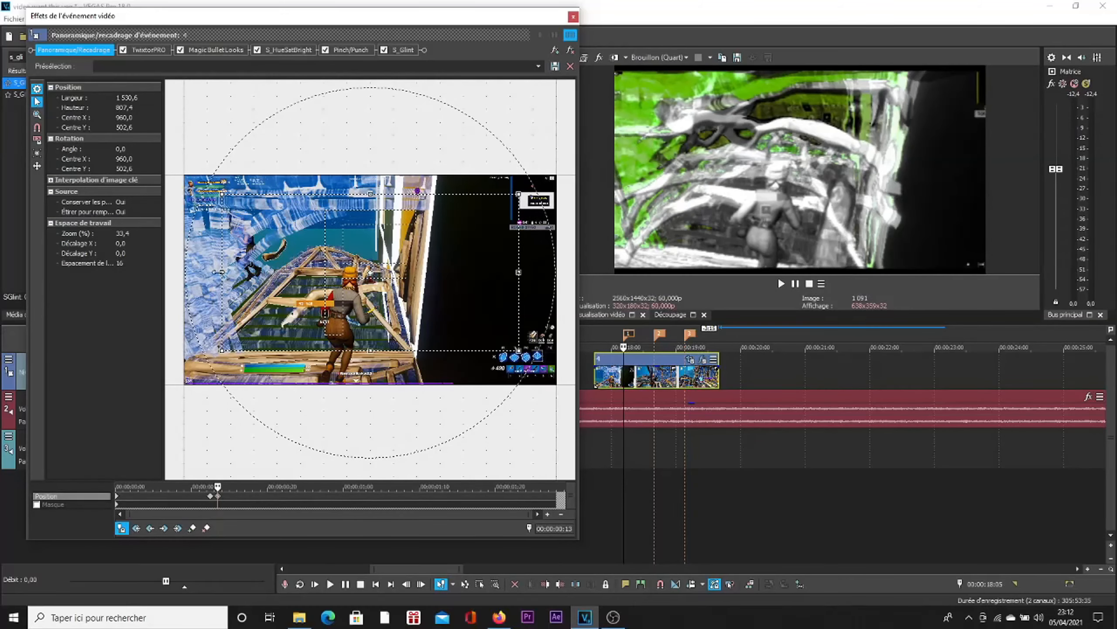
Step: Try a narrow crop frame about 731 wide with the source's keep-proportions option set to Non, then restore it to Oui
drag(215, 273, 272, 281)
drag(519, 272, 414, 278)
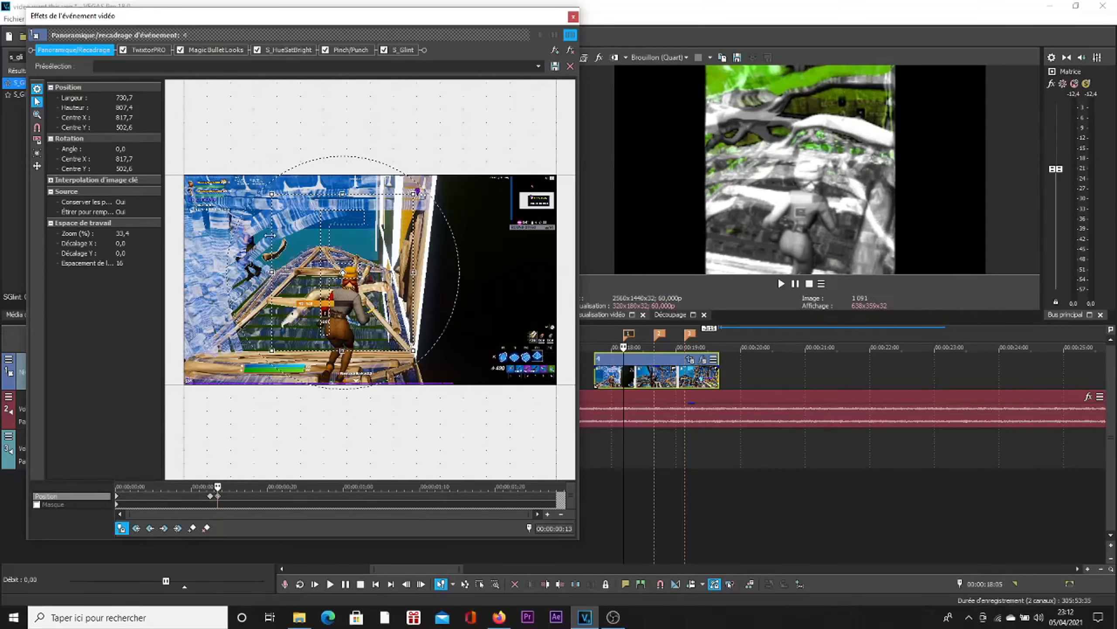
click(50, 192)
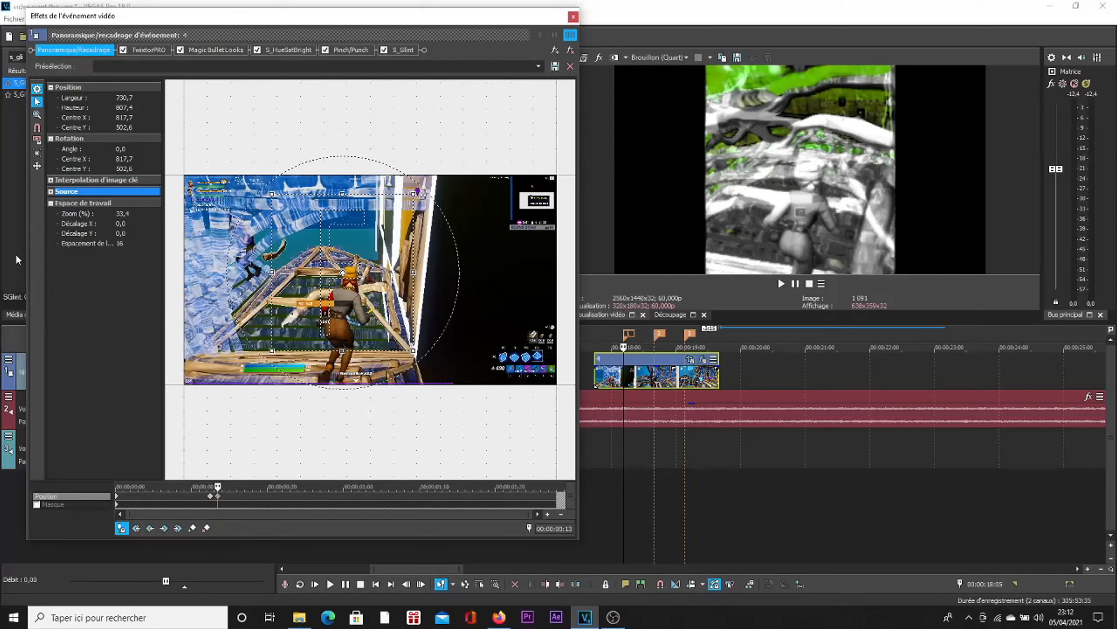
click(50, 192)
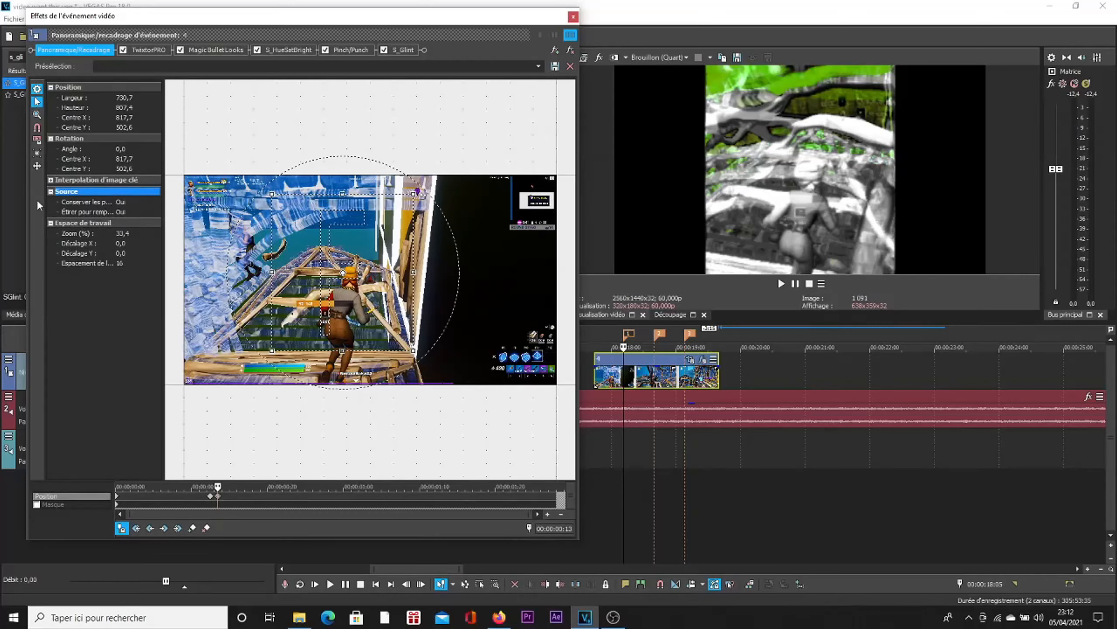
click(76, 204)
click(156, 201)
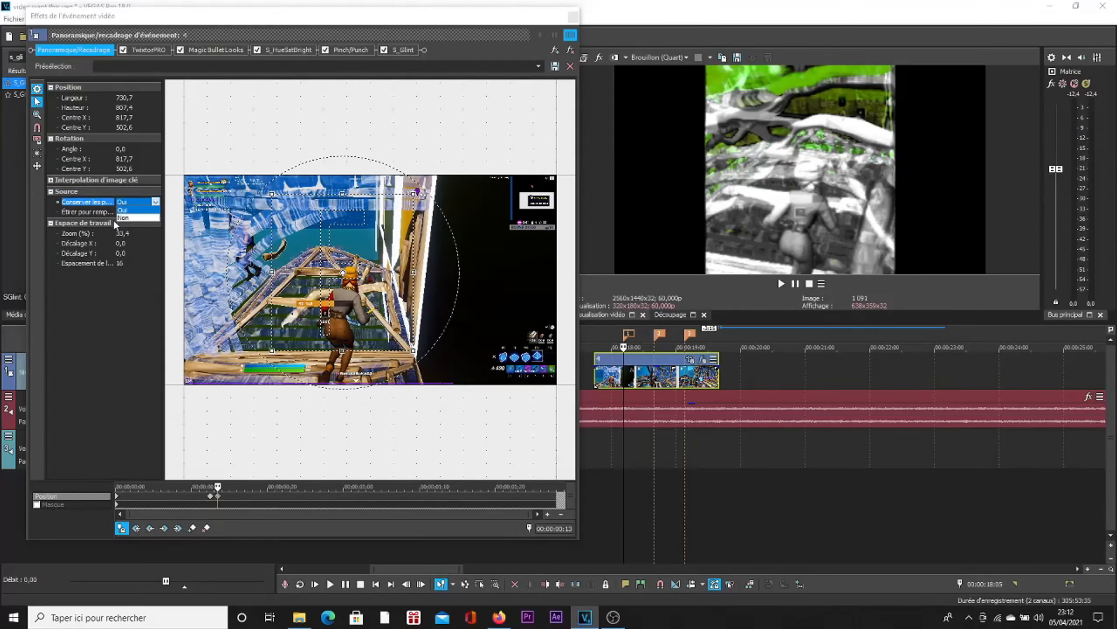
click(128, 218)
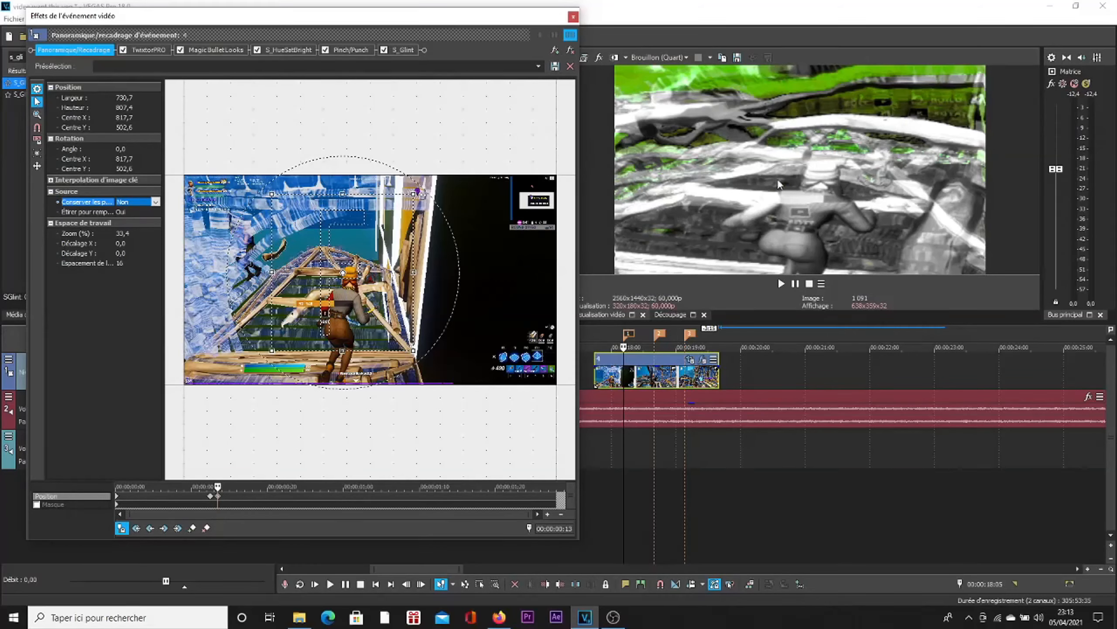
click(137, 203)
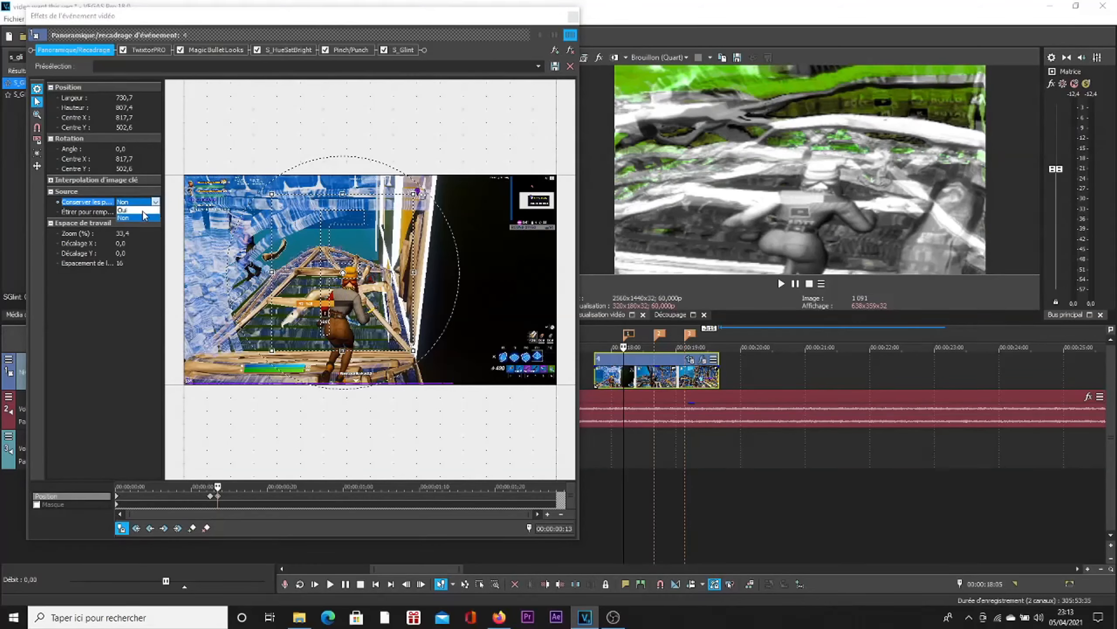
click(127, 210)
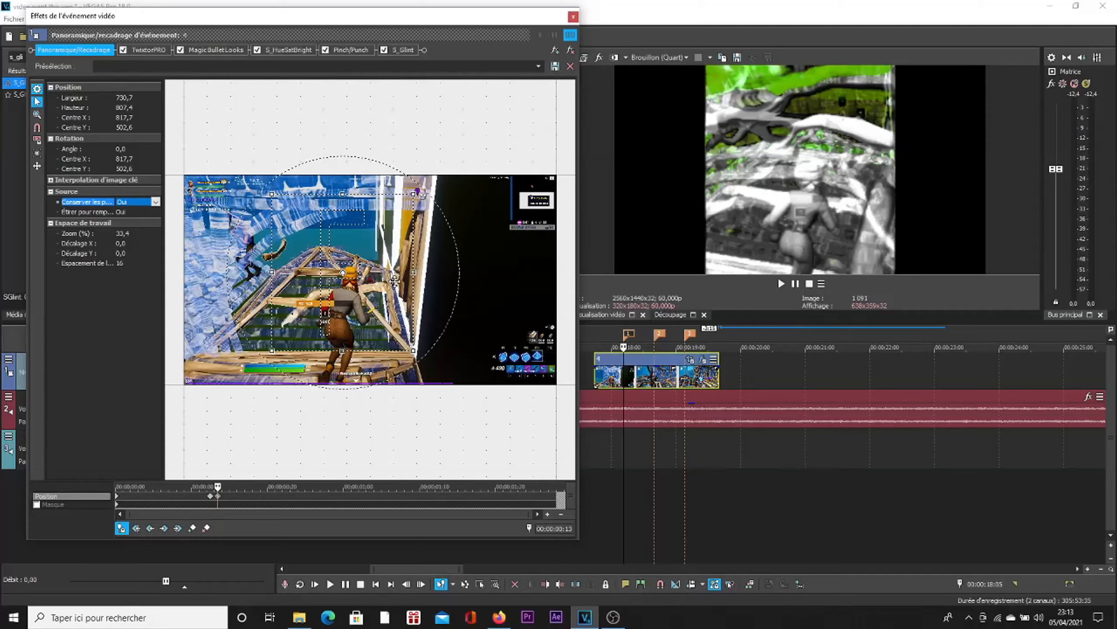
Step: Resize the crop frame to about 1,507 × 837 and position its centre near X 921 and Y 536 around the character
drag(415, 272, 498, 271)
drag(272, 271, 205, 273)
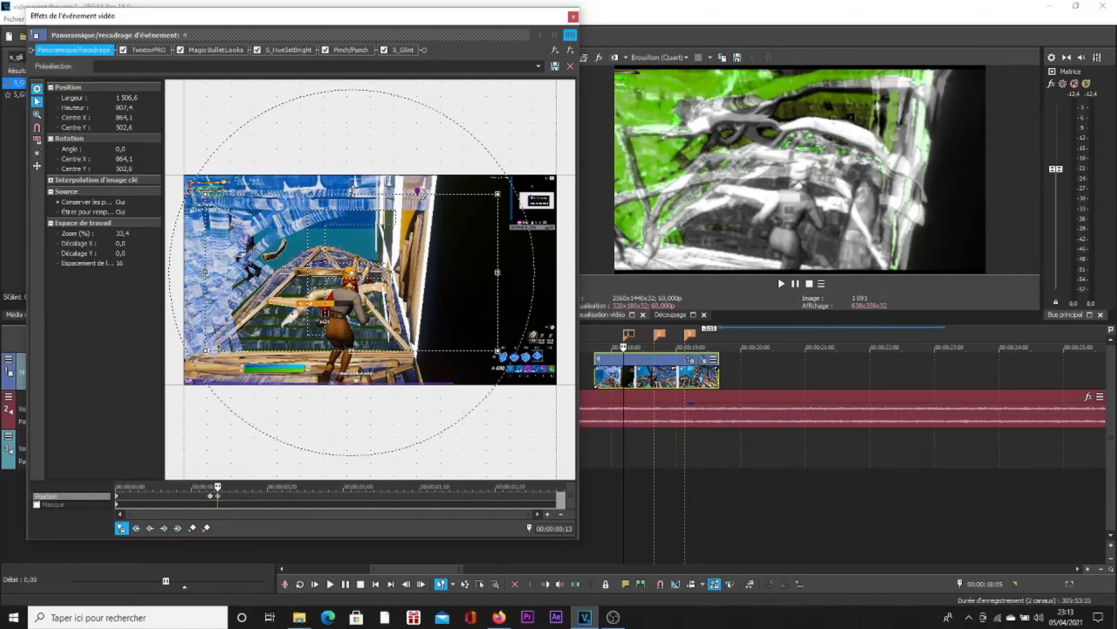
drag(352, 191, 353, 184)
drag(415, 243, 427, 254)
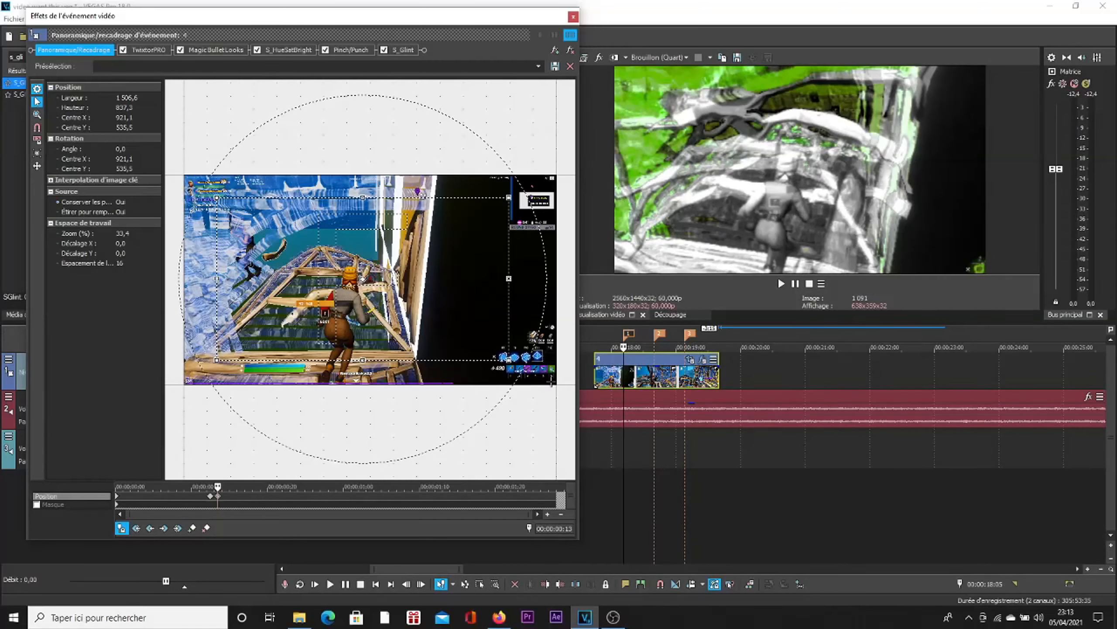
Step: Add Position keyframes at marker 3 (00:00:01:12) and one frame earlier at 00:00:01:11
click(689, 337)
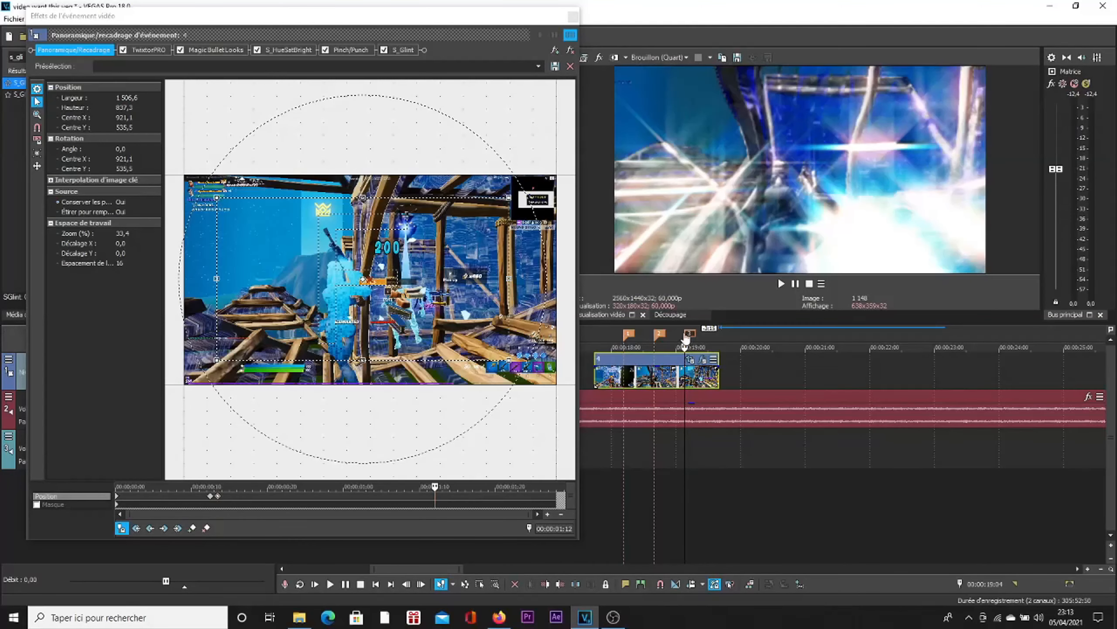
click(192, 528)
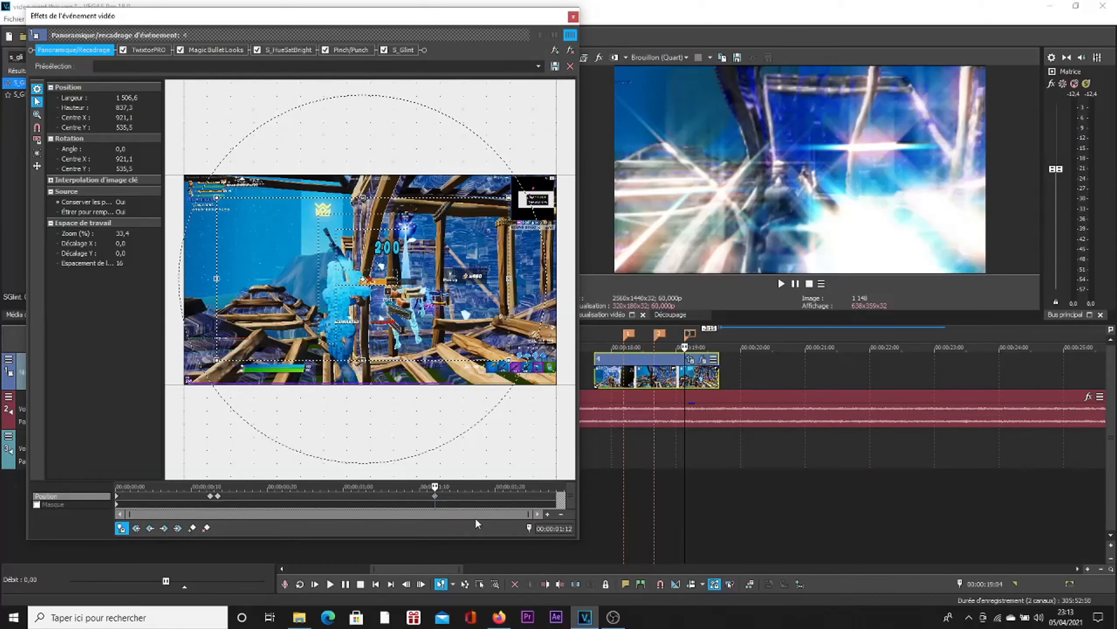
key(Right)
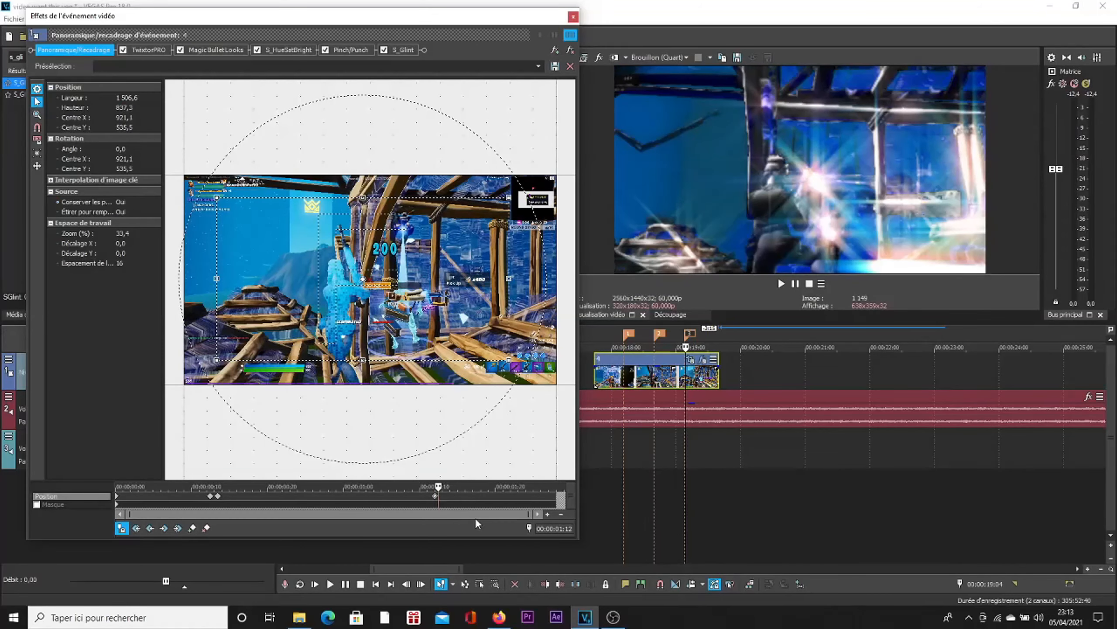
key(Right)
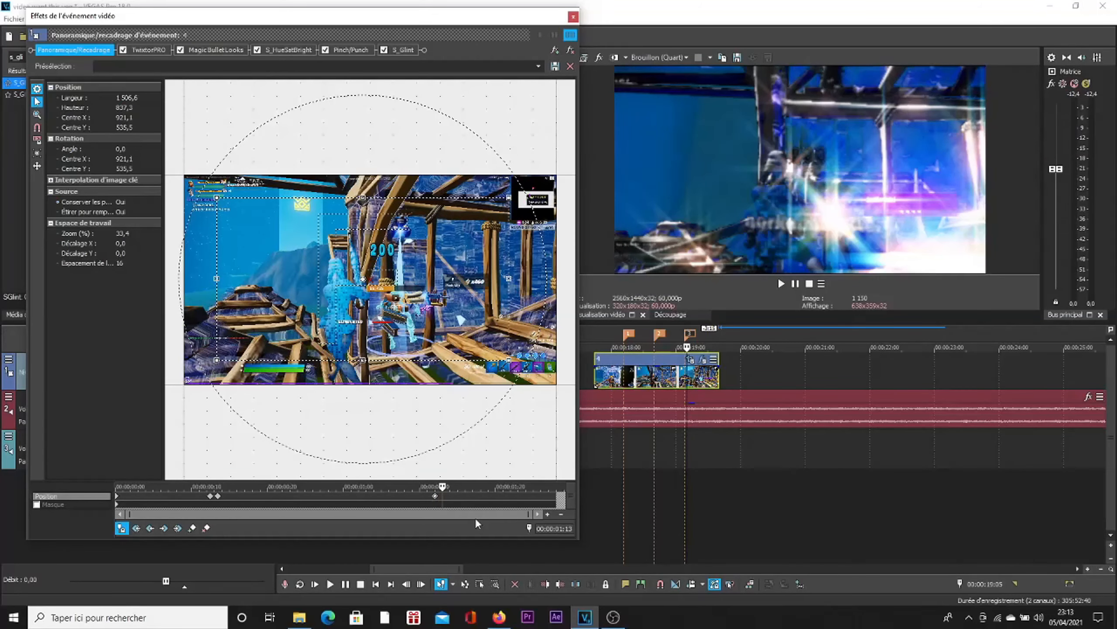
click(436, 497)
key(Left)
key(Left)
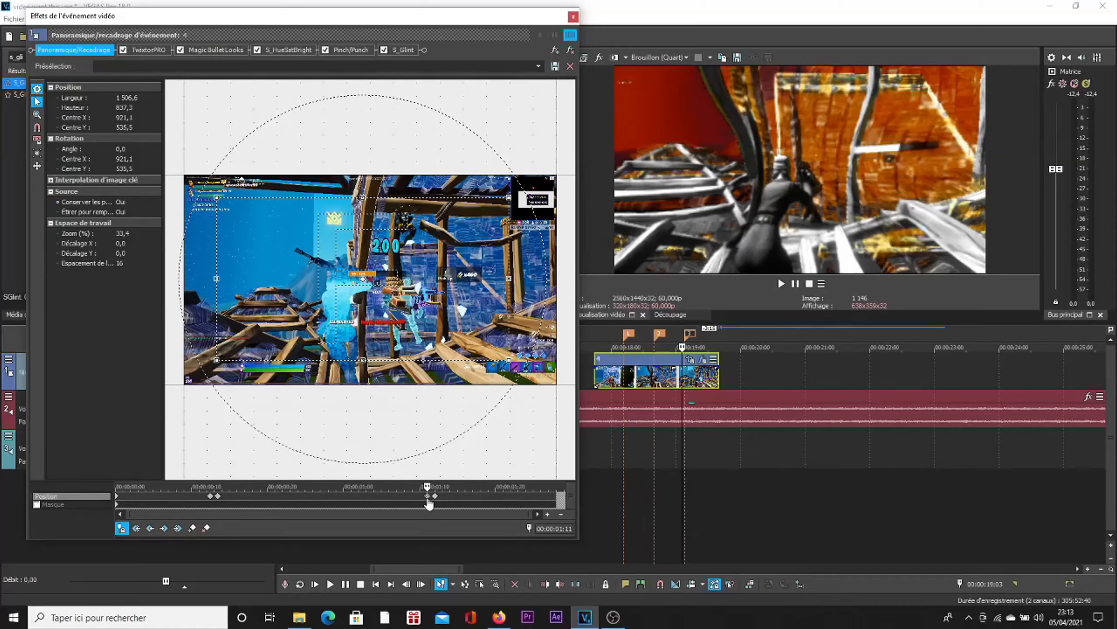
Step: Reset the crop frame at the 00:00:01:12 Position keyframe with the (Par défaut) preset
click(436, 496)
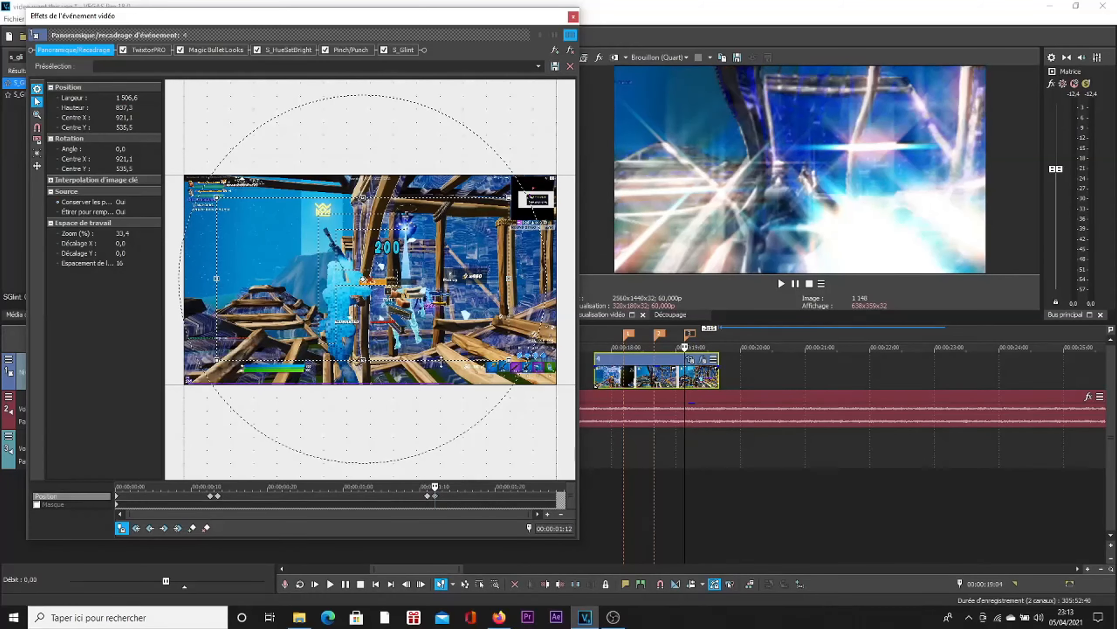
click(539, 66)
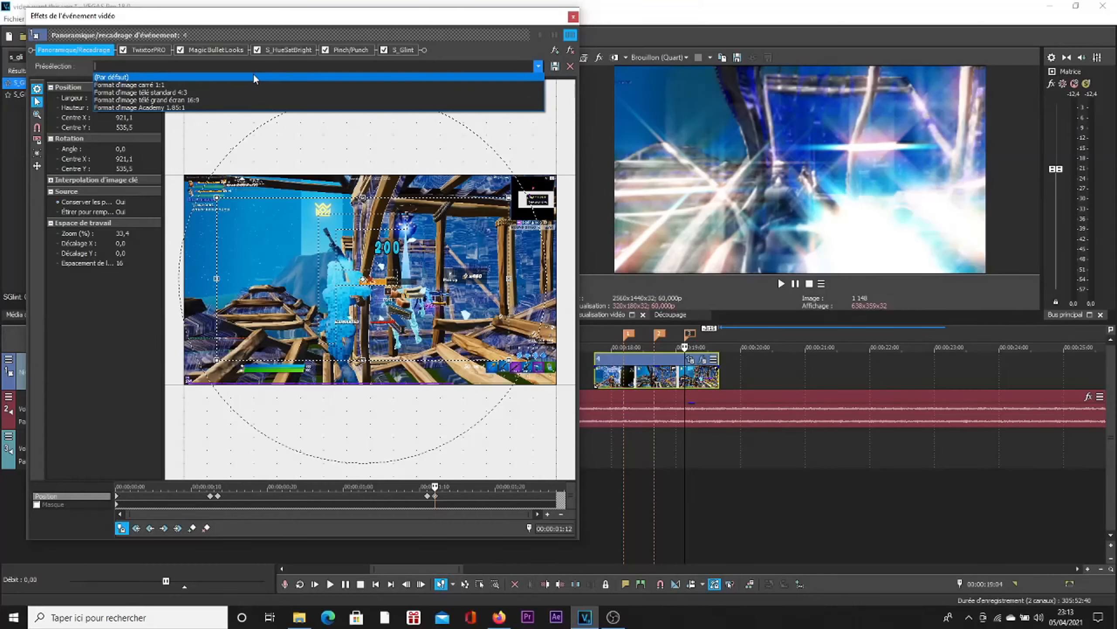
click(253, 74)
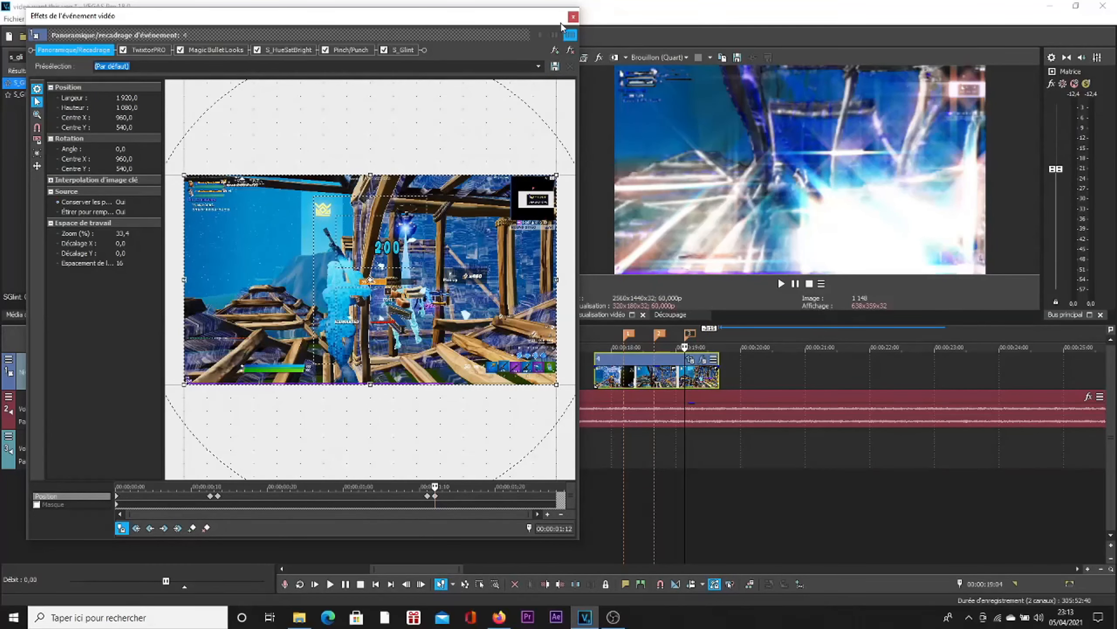
Step: Close the effects window and play the clip from marker 1 to check the zoom
click(573, 18)
click(628, 333)
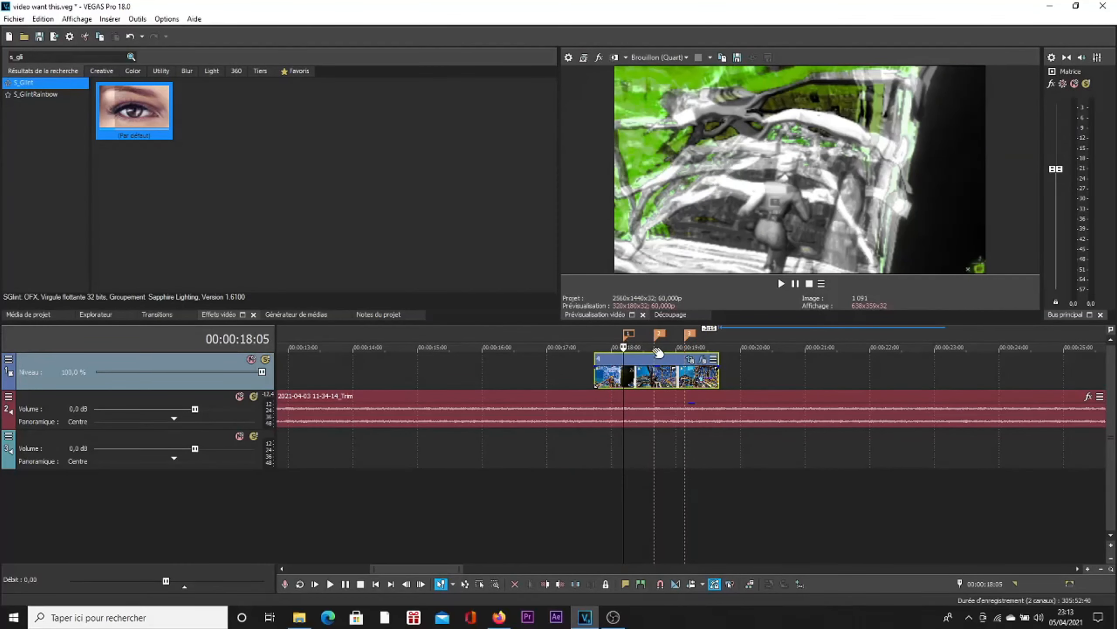
key(space)
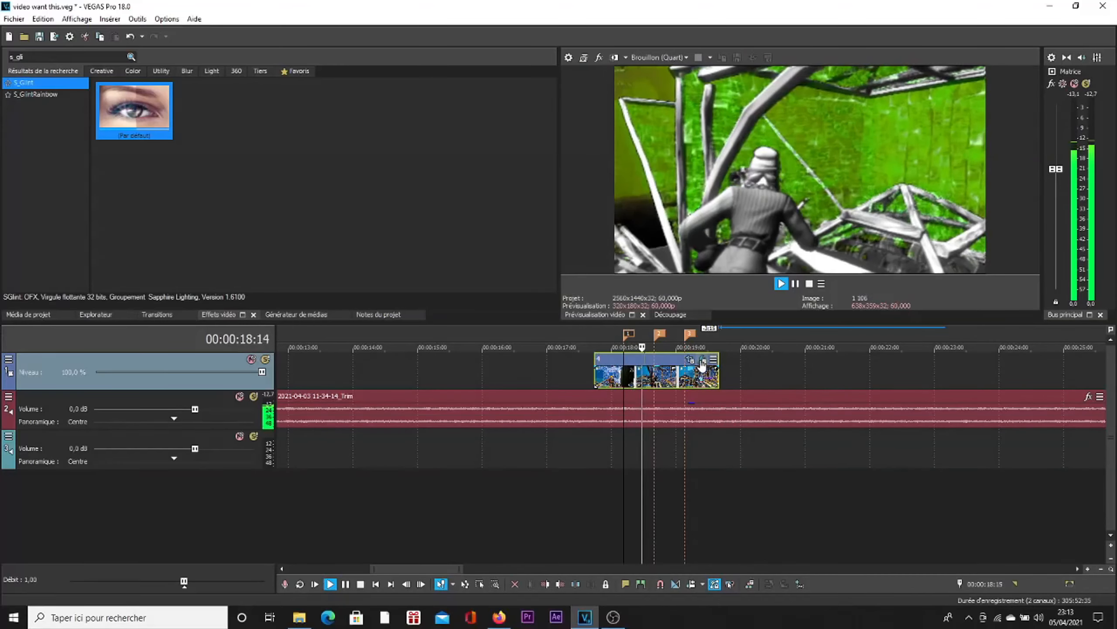
Step: Raise the preview quality to Prévisualisation (Auto) and play the clip from marker 3 to examine the zoom-out and glint flash
click(689, 335)
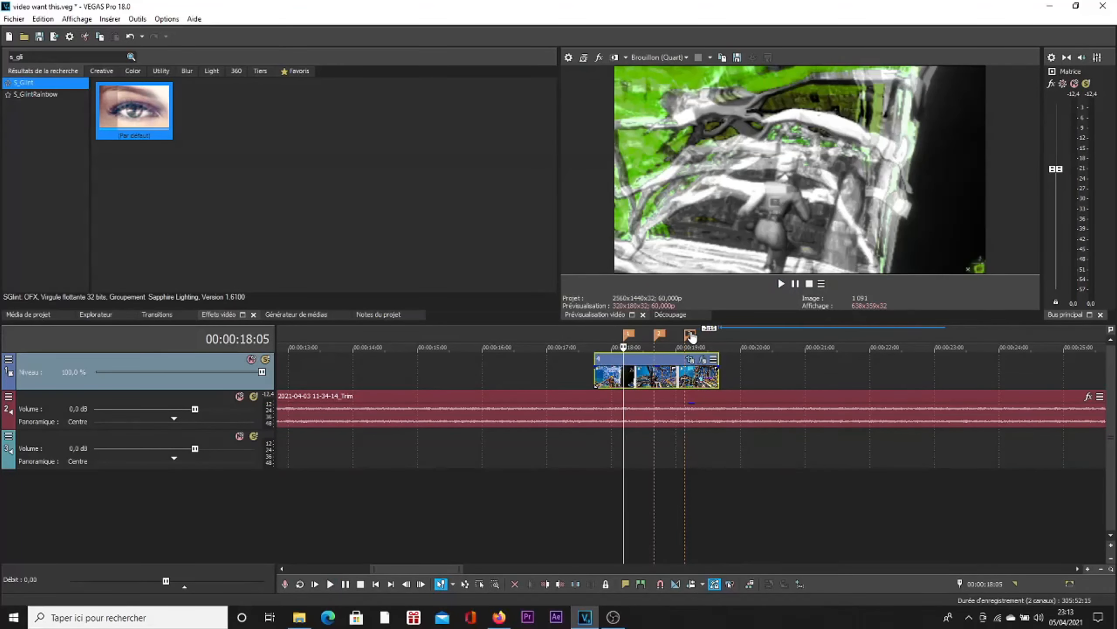
click(687, 57)
mouse_move(667, 83)
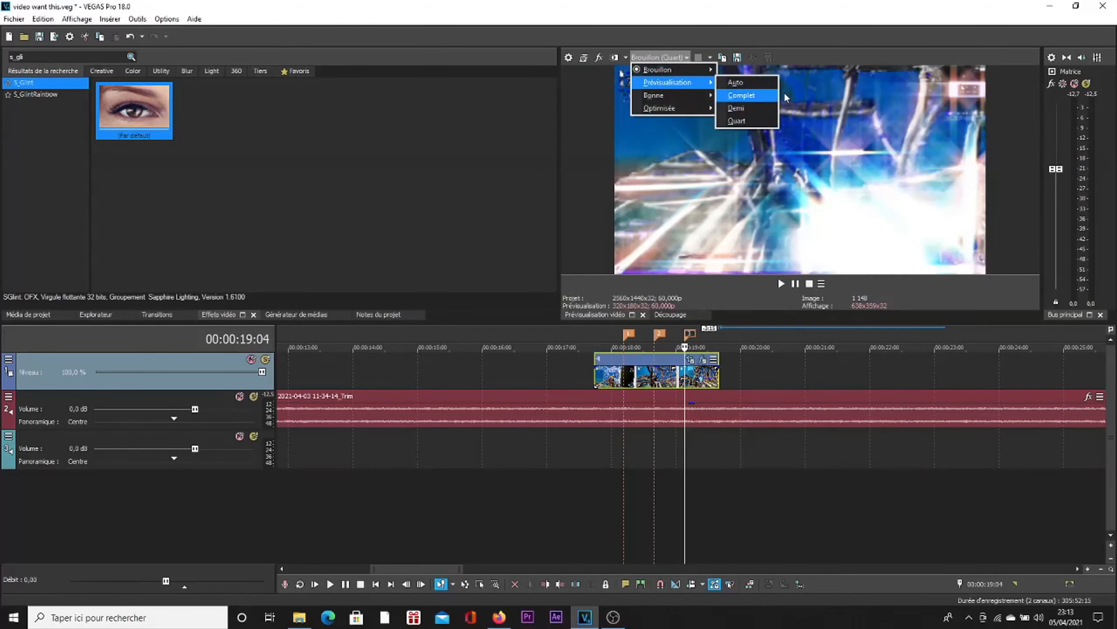
click(771, 83)
key(space)
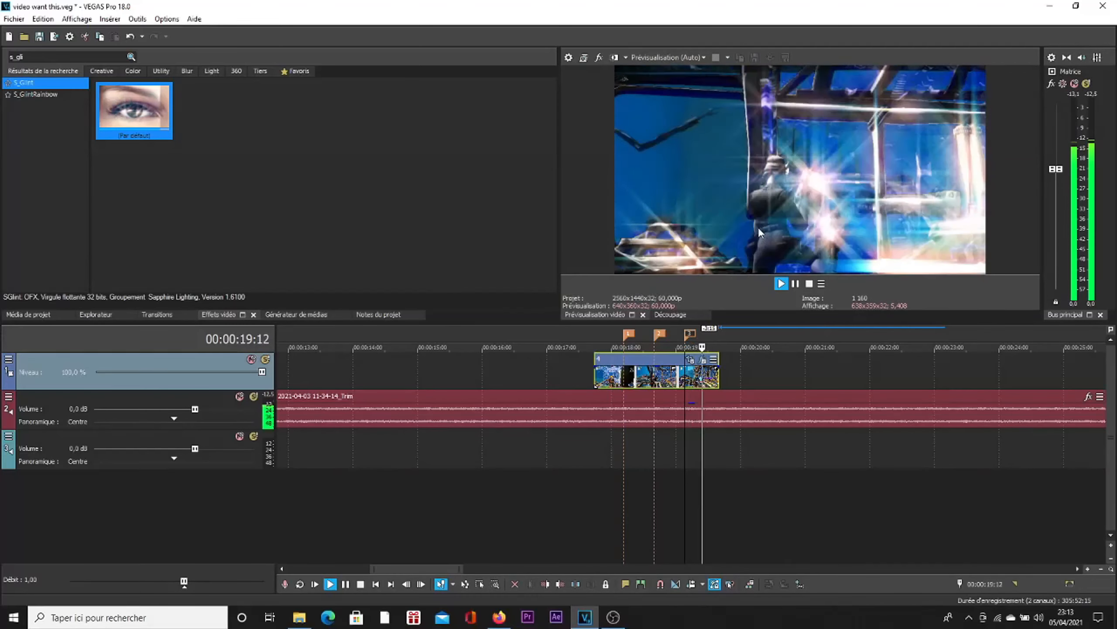
key(space)
Step: Return the preview quality to Brouillon (Quart) and replay the clip from its start to review all effects
click(678, 58)
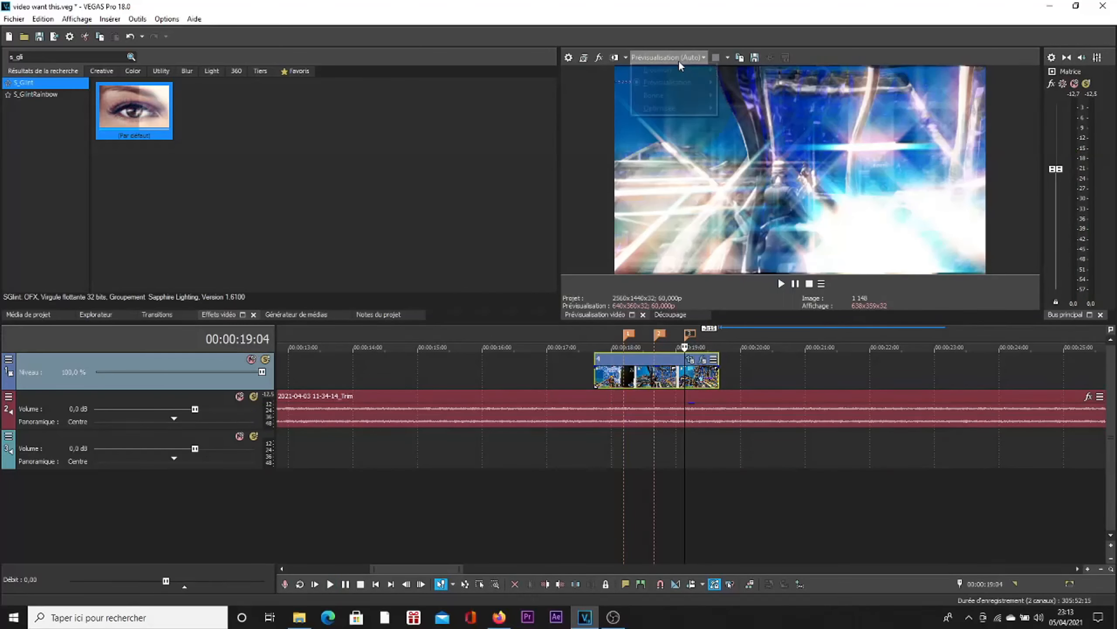
mouse_move(676, 72)
click(743, 108)
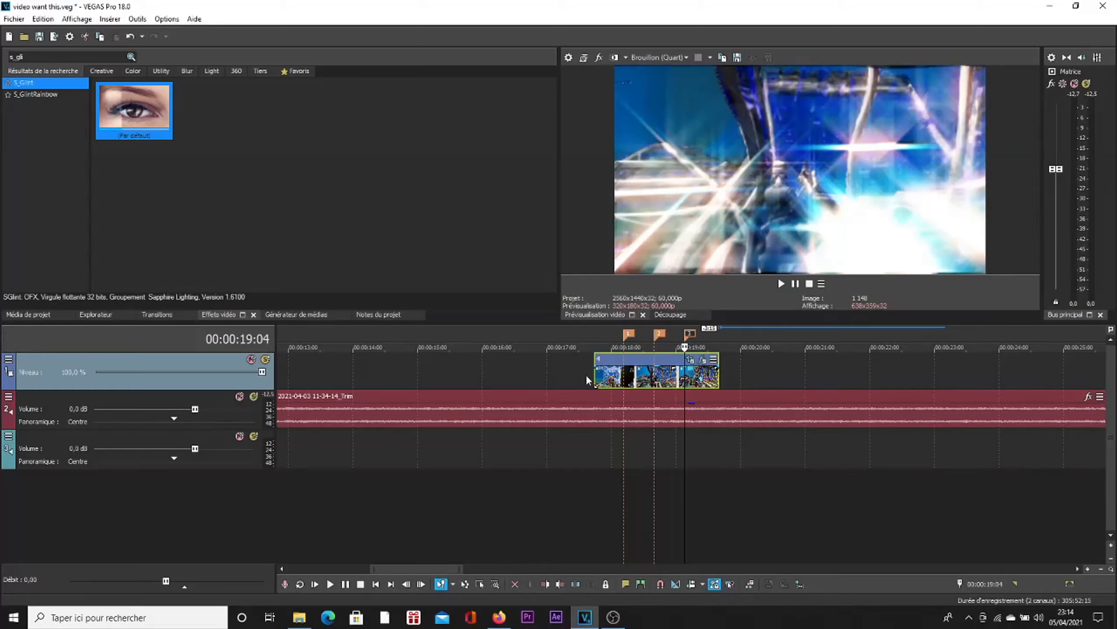
click(592, 371)
key(space)
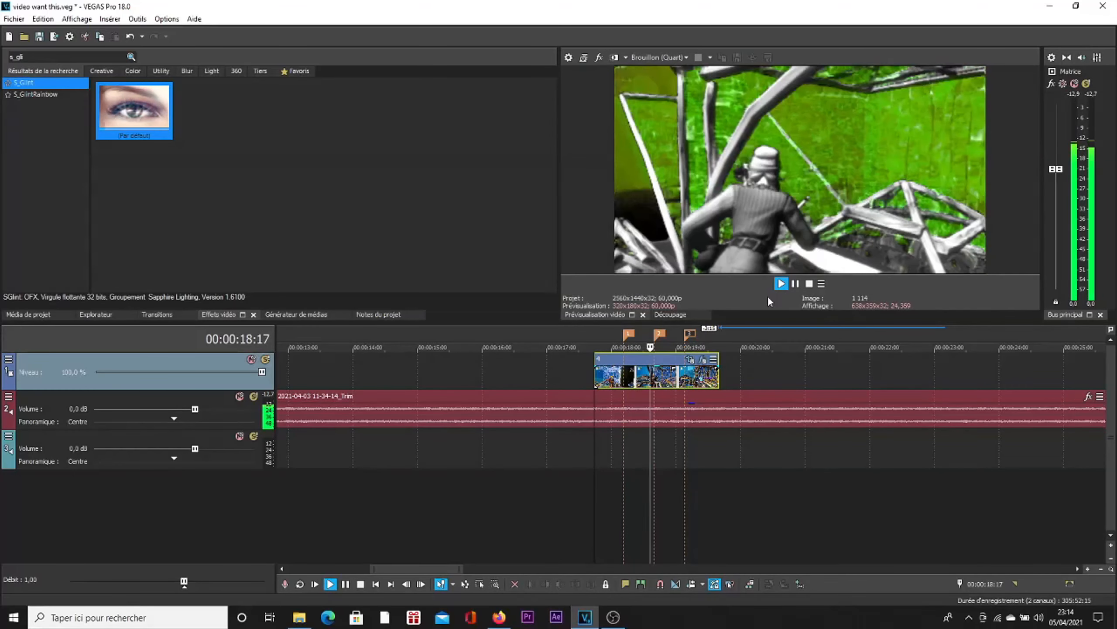
key(space)
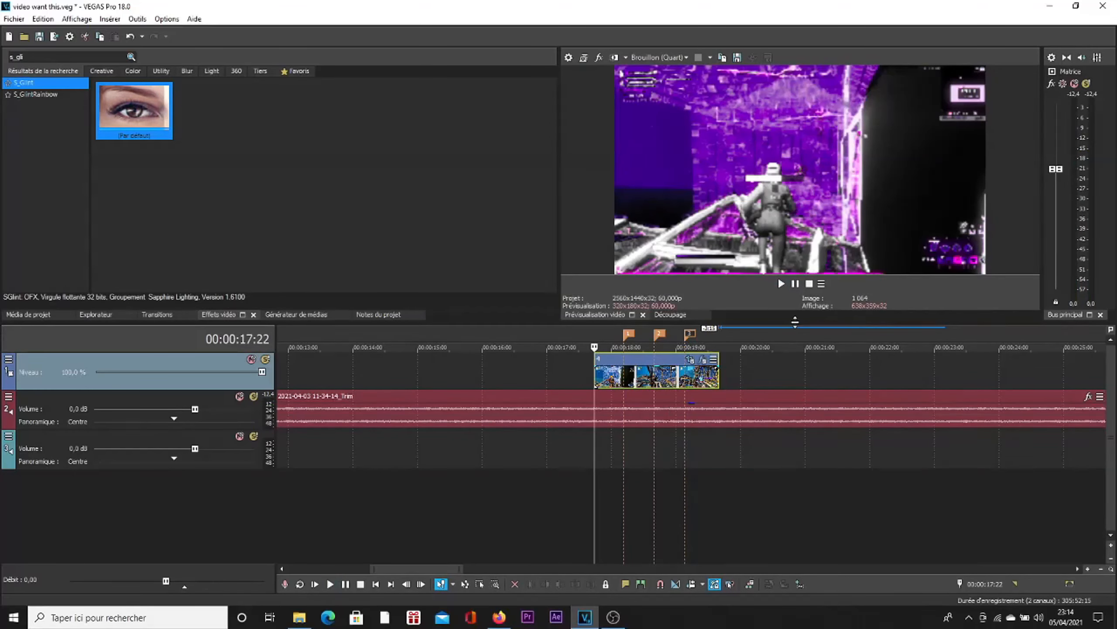